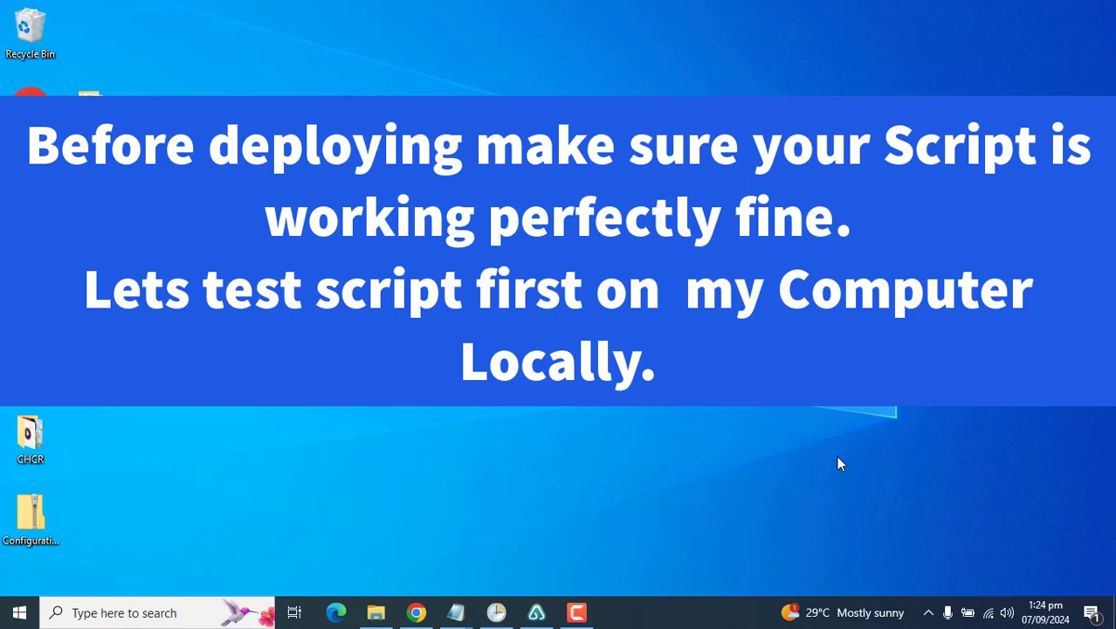
Step: Maximize the Notepad window holding the StartWord script and review the Word executable path
click(455, 613)
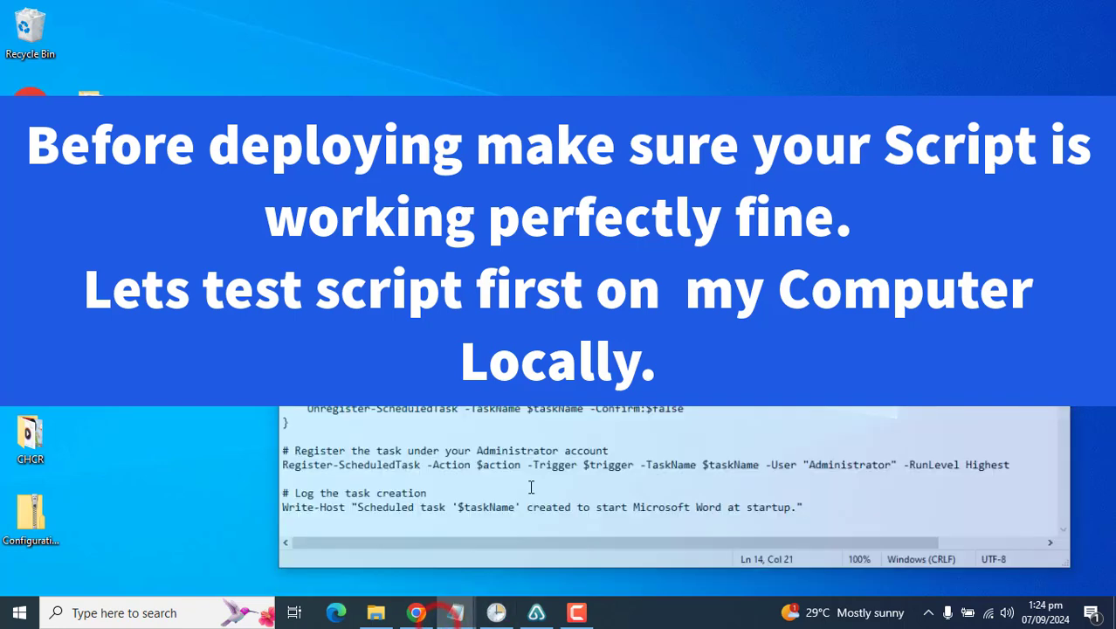
key(super+Up)
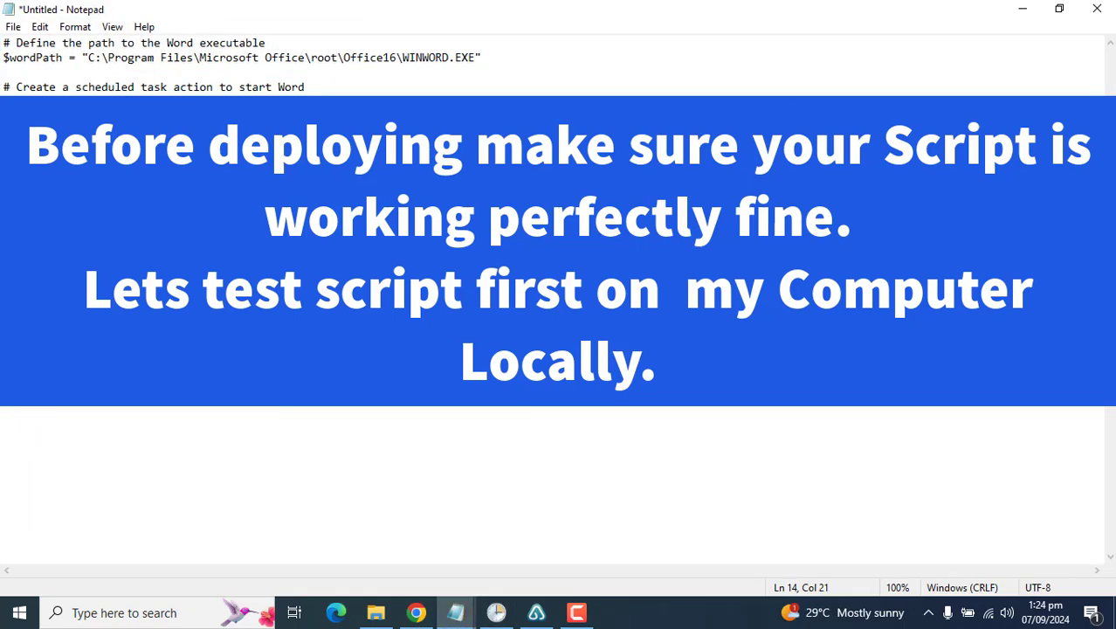
drag(401, 56, 470, 58)
click(552, 355)
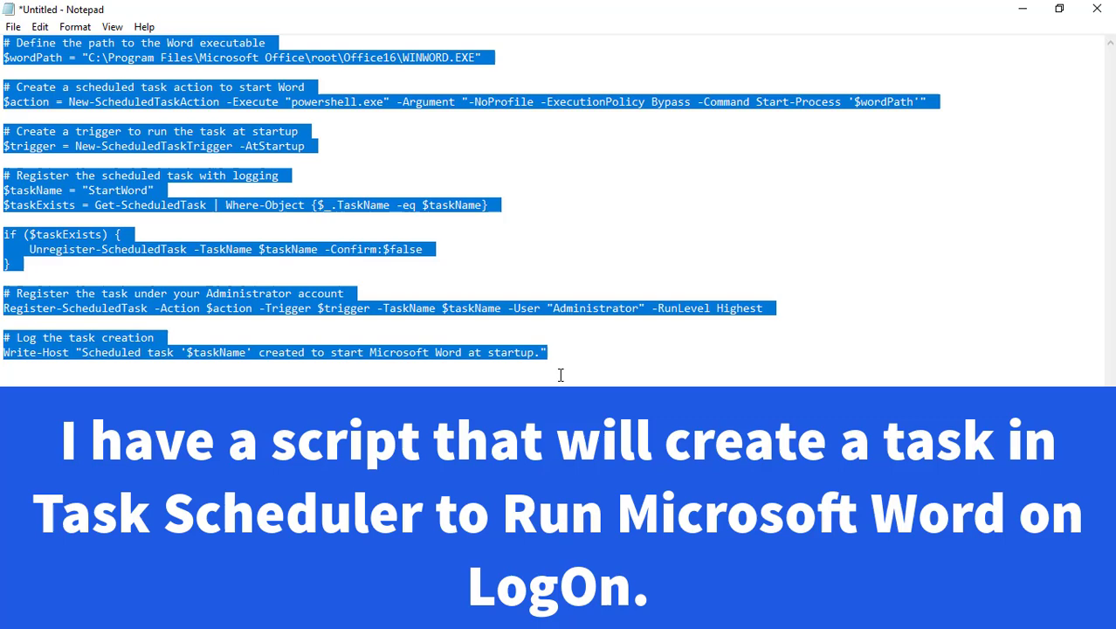
click(557, 367)
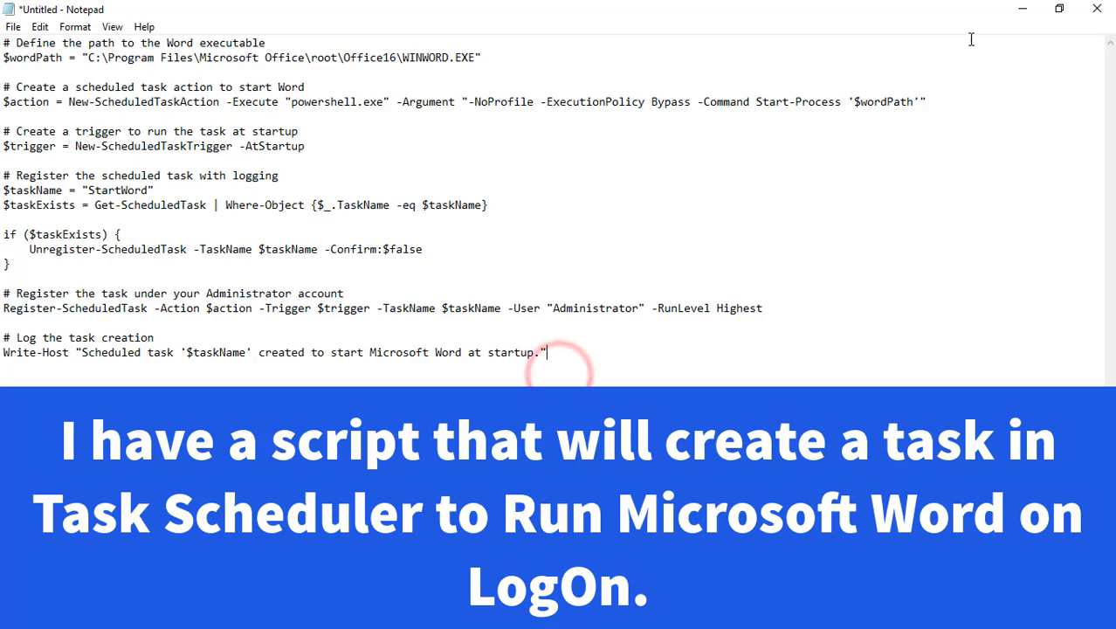
Step: Clear Notepad and Task Scheduler from view and delete the PICTURE URL file from the desktop
click(1022, 10)
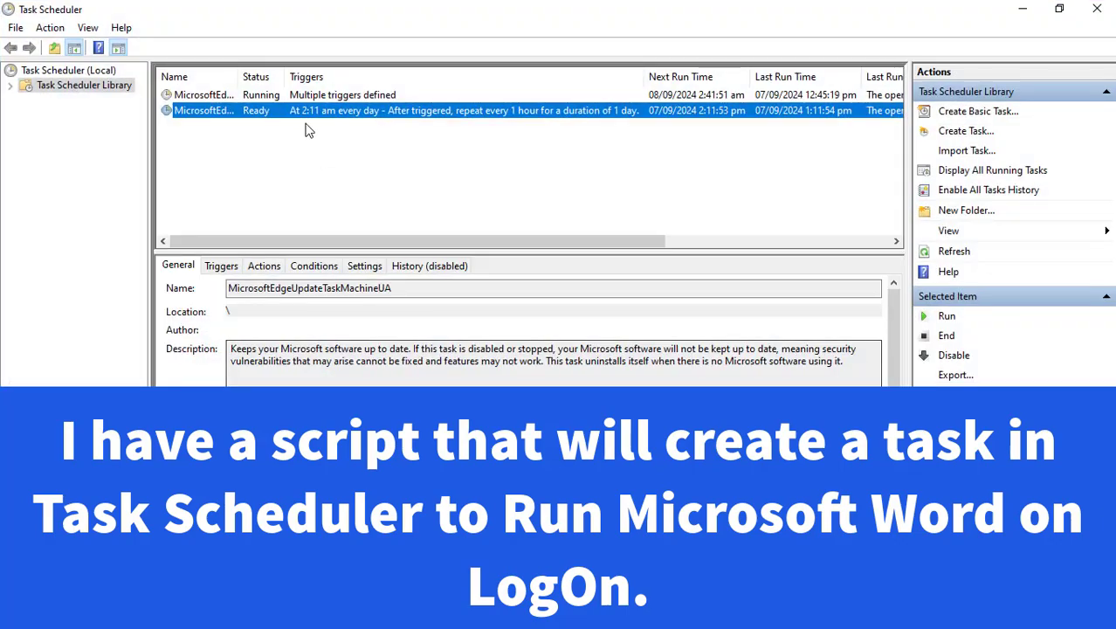
click(287, 144)
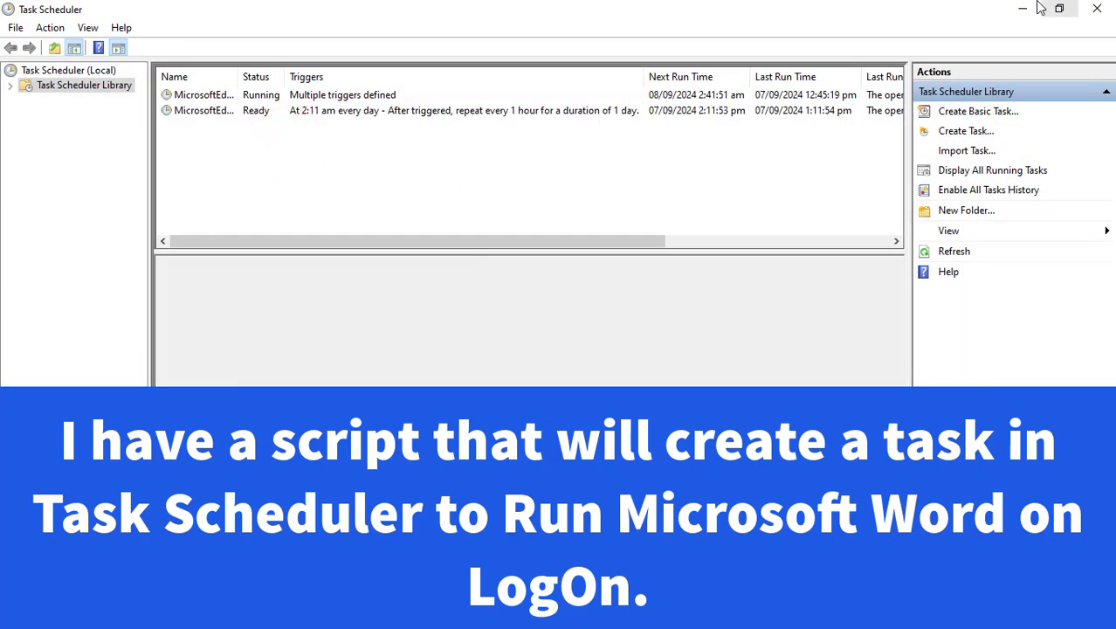
click(1025, 7)
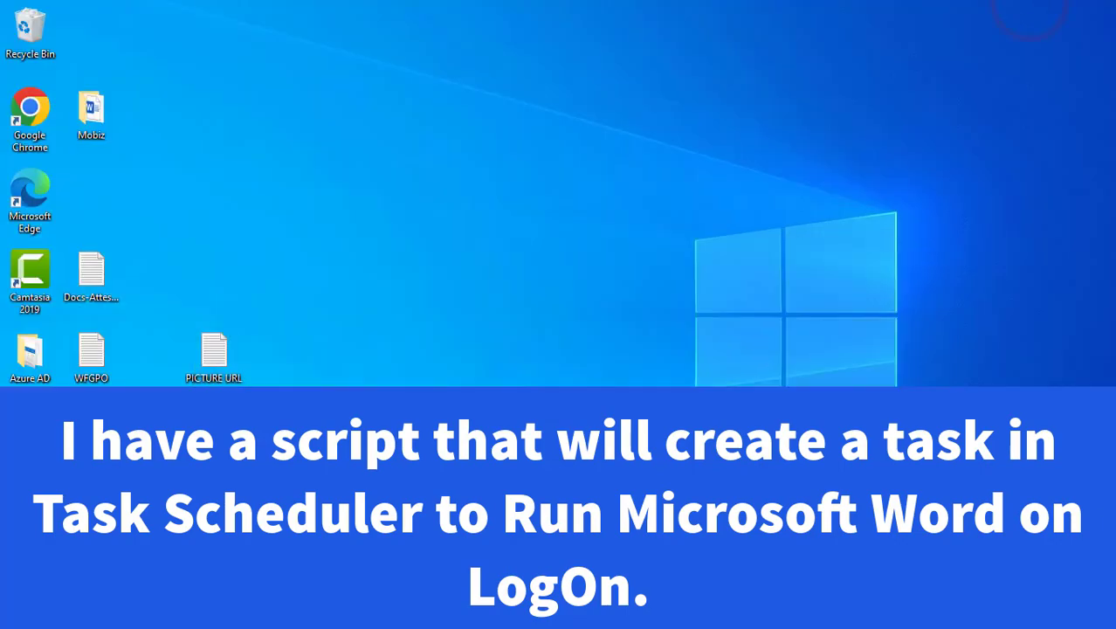
click(225, 358)
key(Delete)
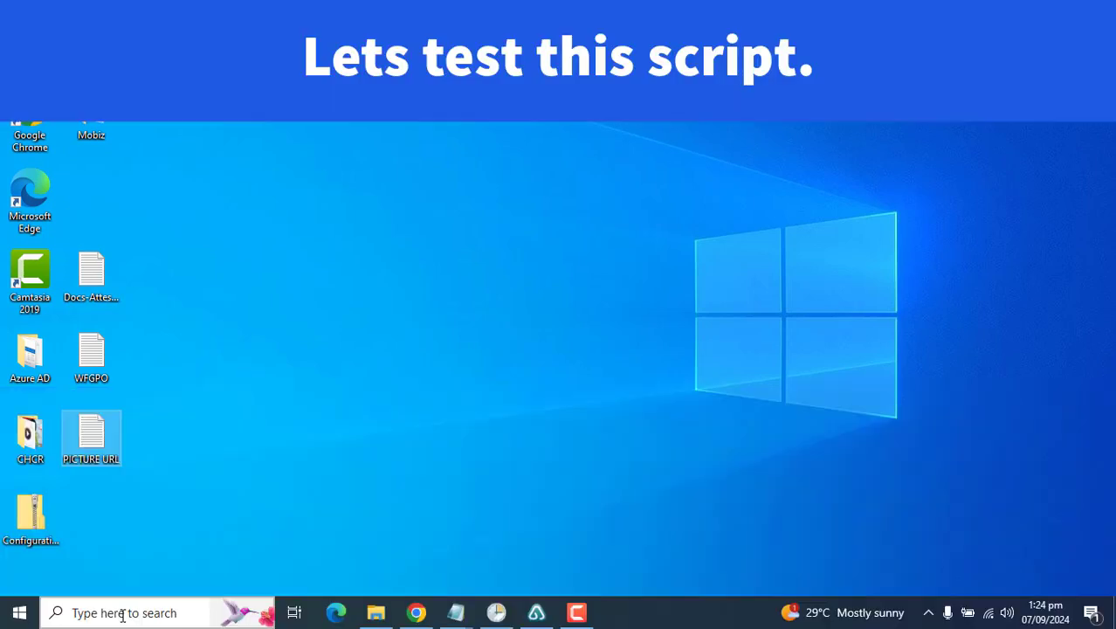
Step: Launch Windows PowerShell ISE as administrator and bring up paste options in its console
click(122, 613)
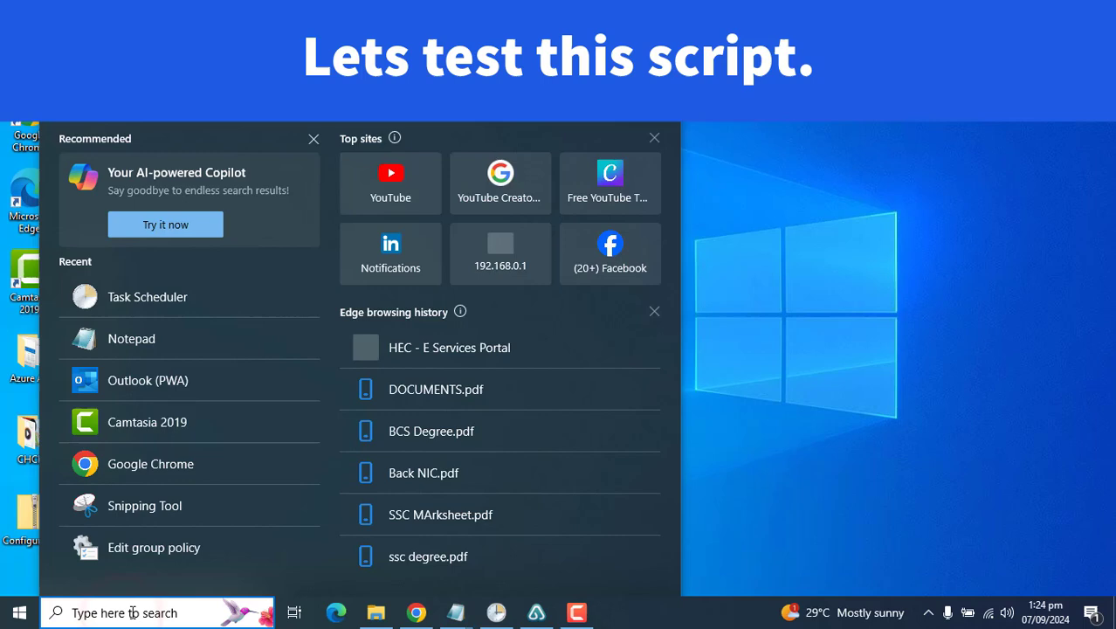
text(power)
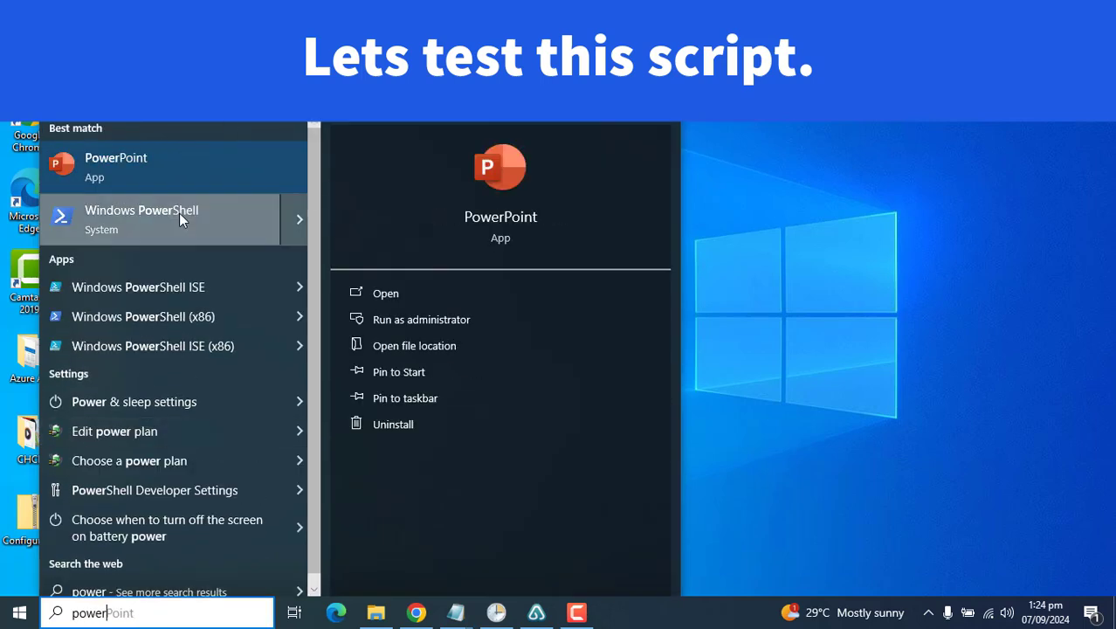
right_click(191, 288)
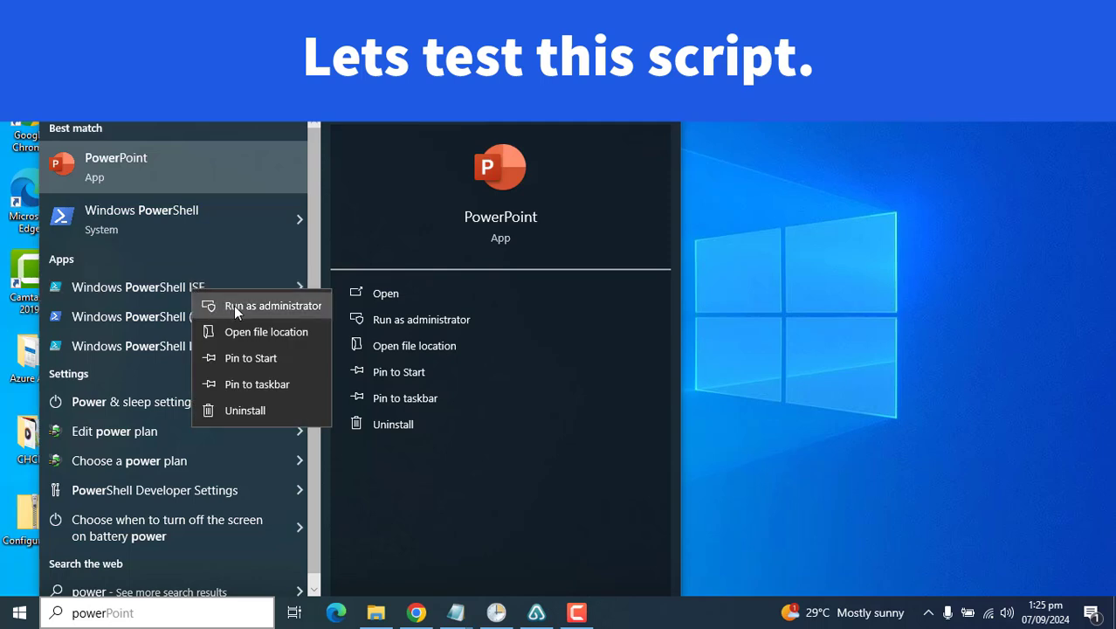
click(234, 304)
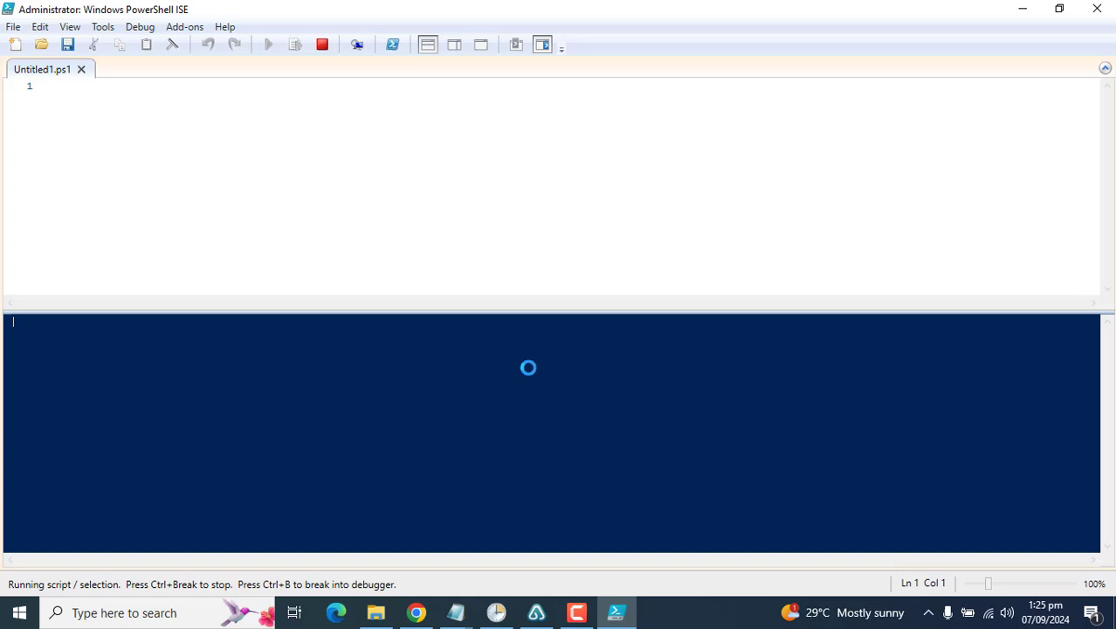
right_click(204, 355)
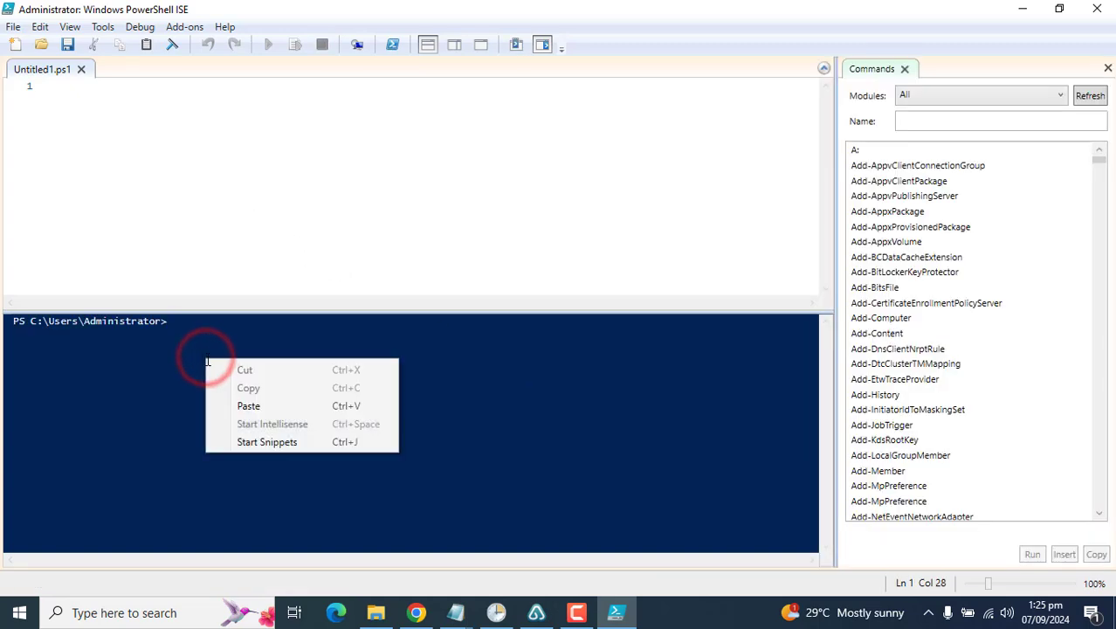
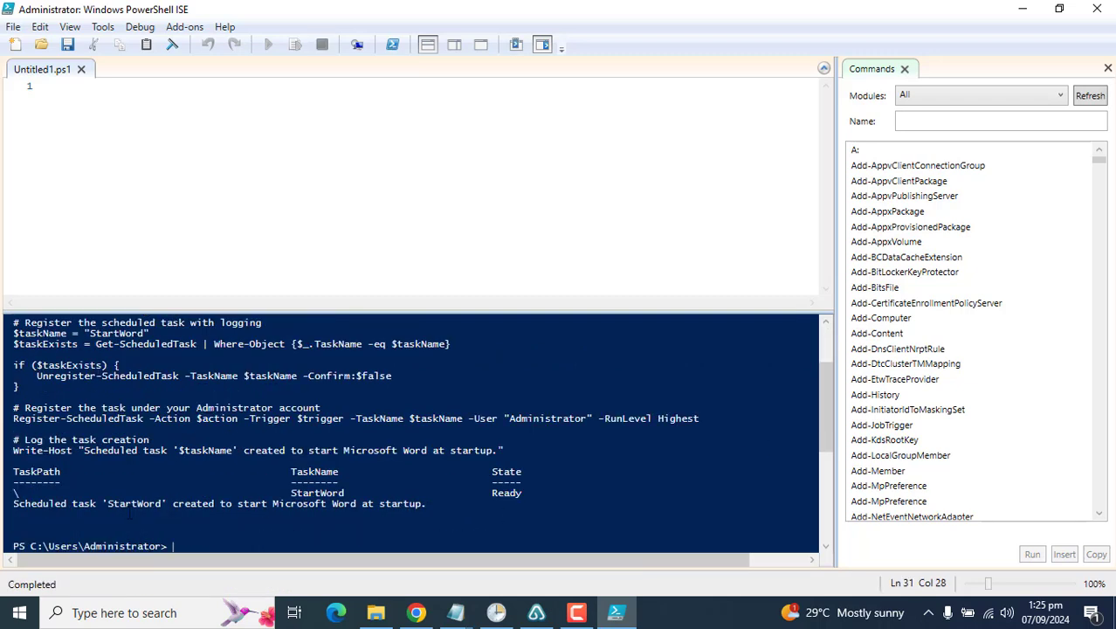
Step: Highlight the output message confirming the StartWord task was created, then clear the selection
click(15, 504)
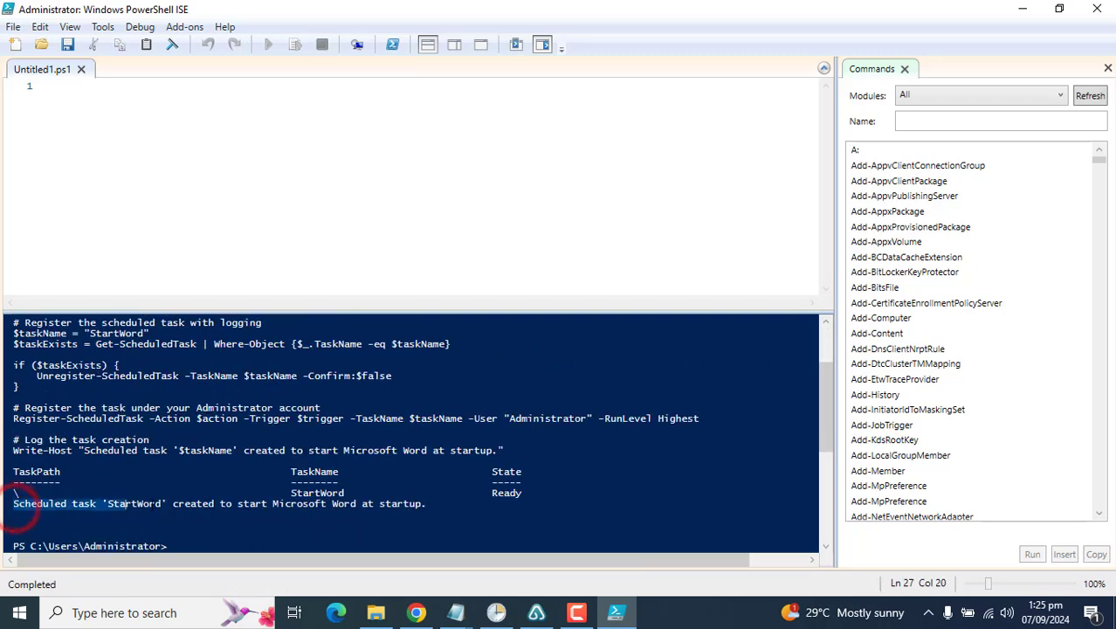
click(137, 504)
drag(172, 504, 341, 530)
click(638, 547)
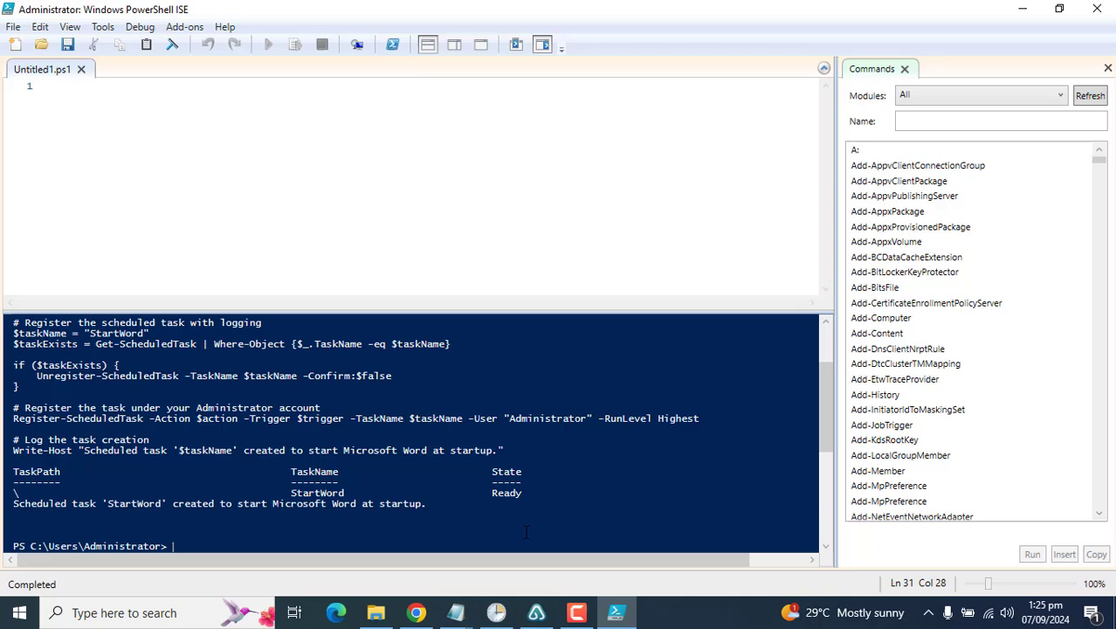
Step: Close the old Task Scheduler window and search Windows for 'task' to find Task Scheduler
click(496, 613)
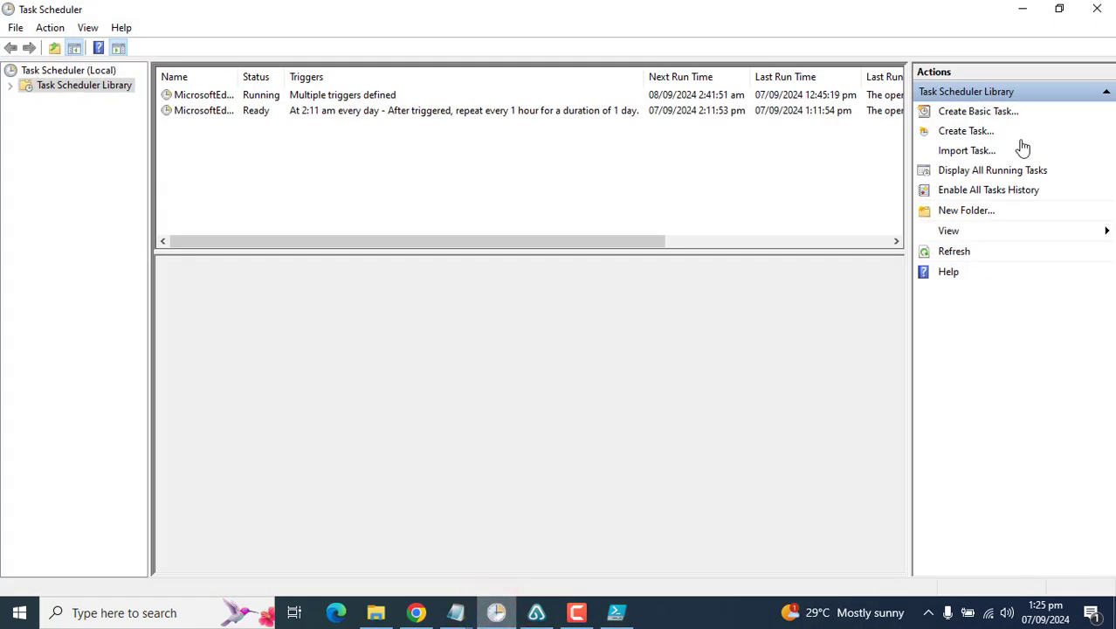
click(1097, 9)
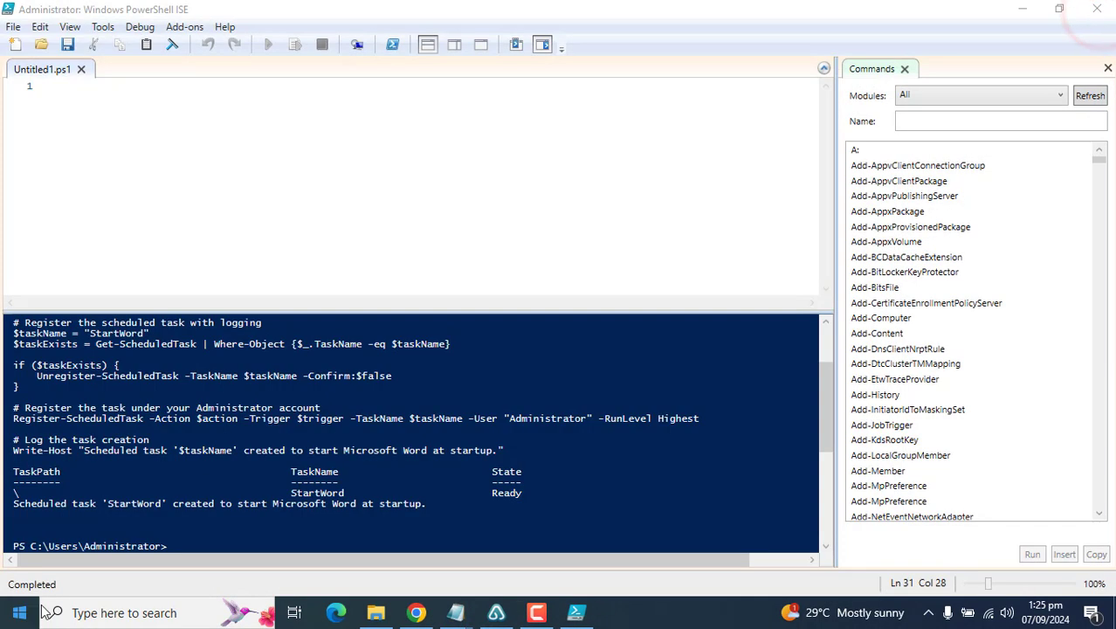
click(83, 612)
text(tas)
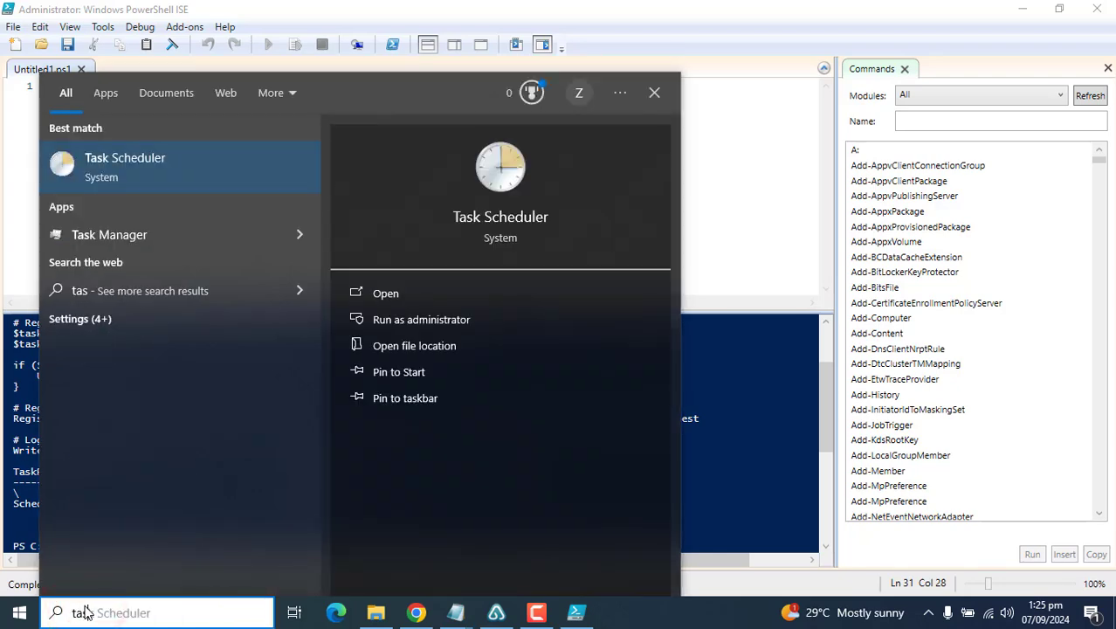
text(k)
click(185, 187)
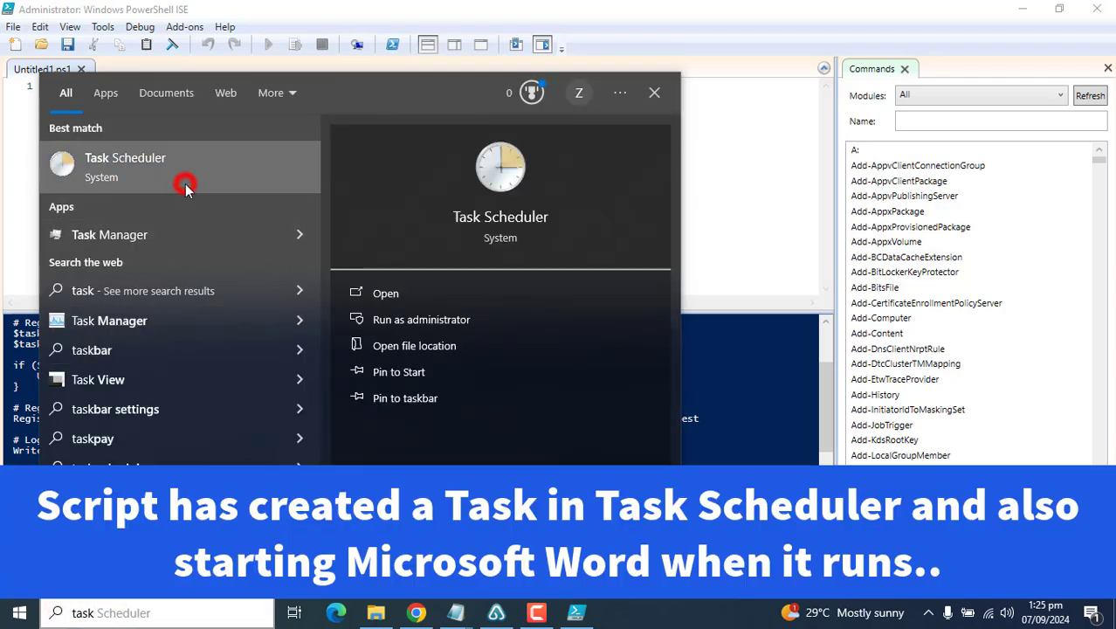
Step: Launch Task Scheduler, select the StartWord task in the Library, and view its details and context menu
click(186, 185)
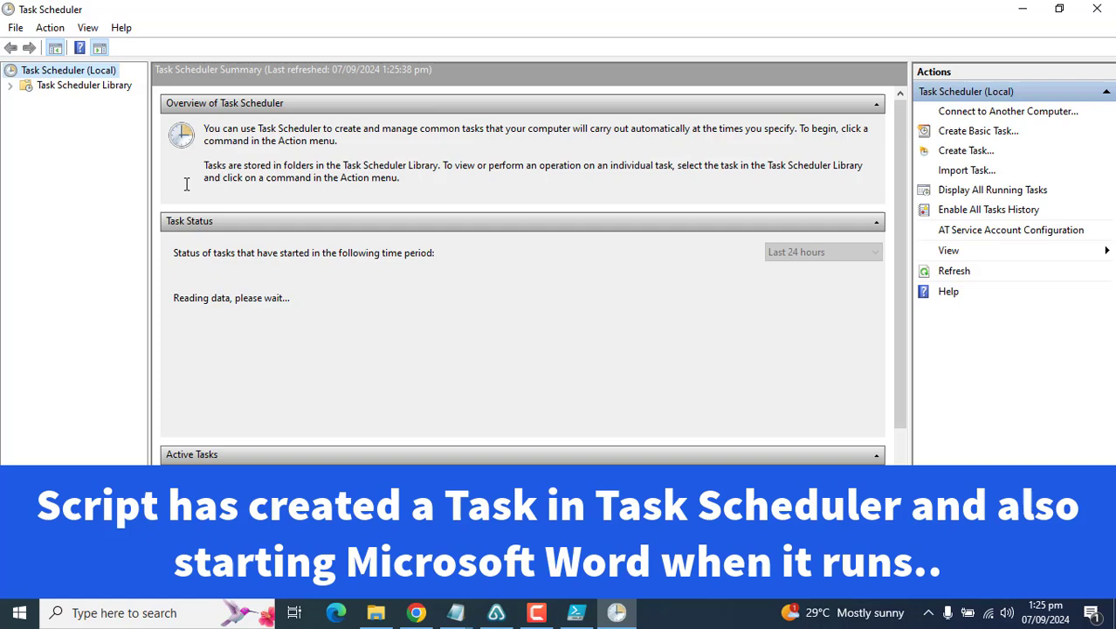
click(67, 87)
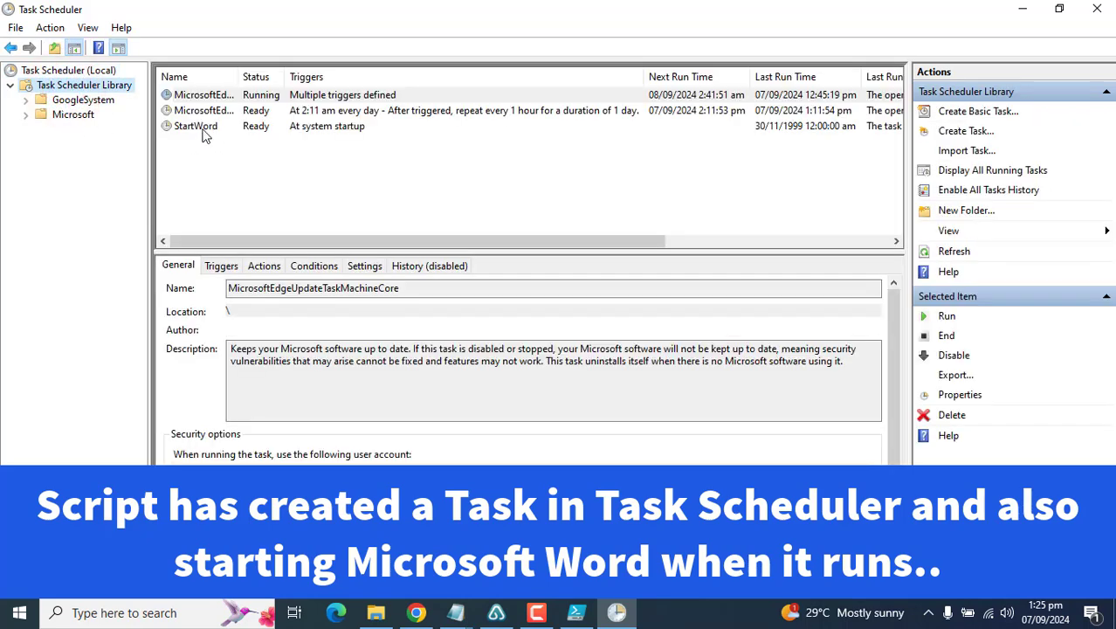
click(201, 131)
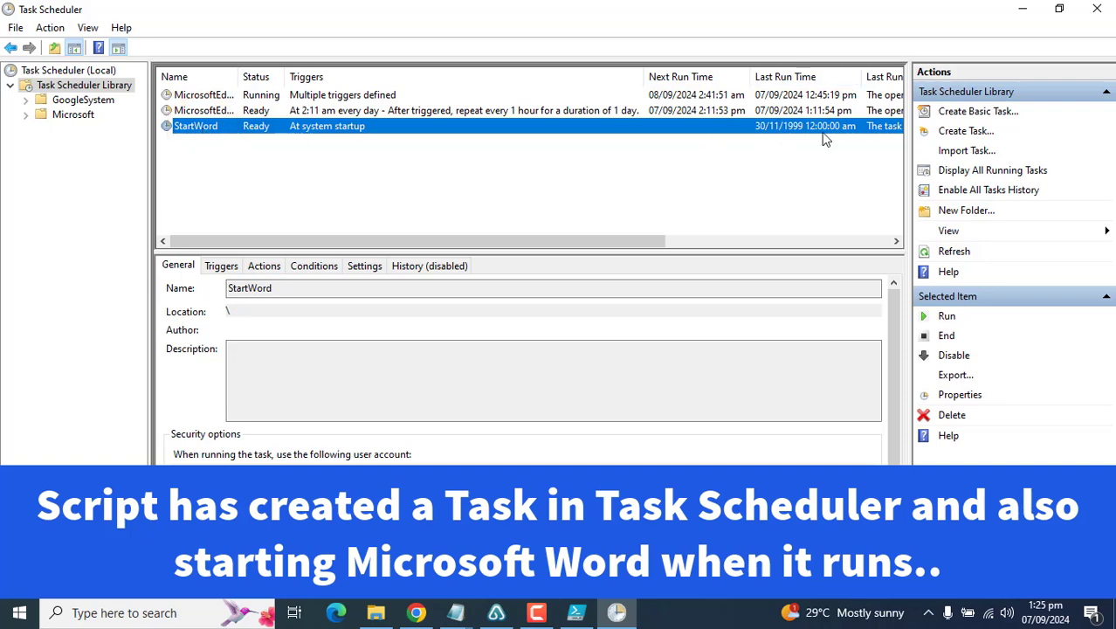
drag(628, 242, 429, 291)
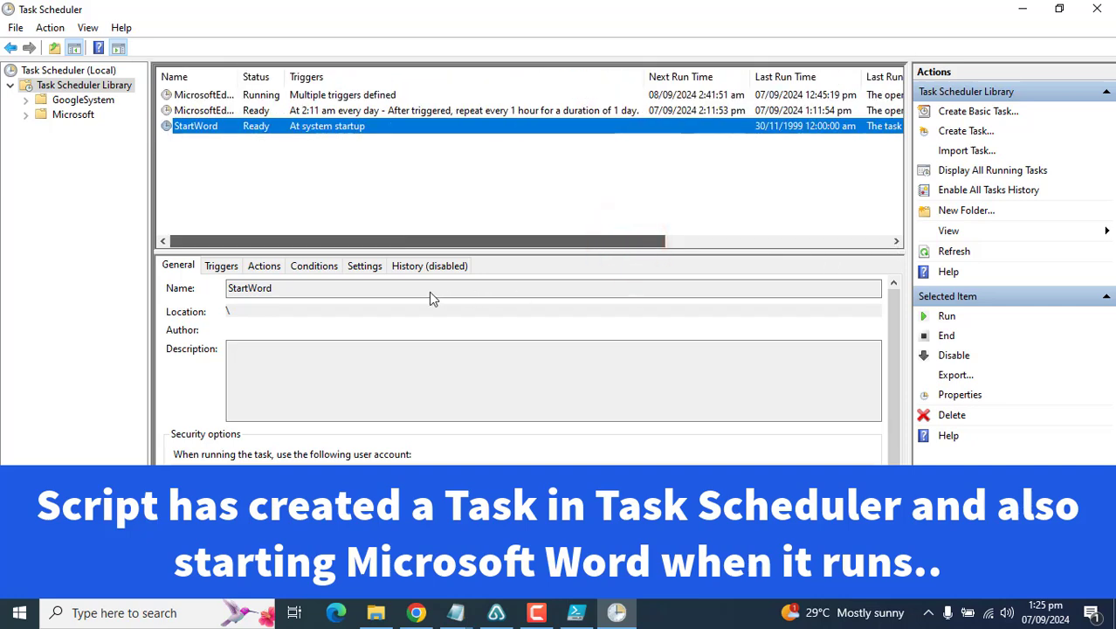
right_click(336, 127)
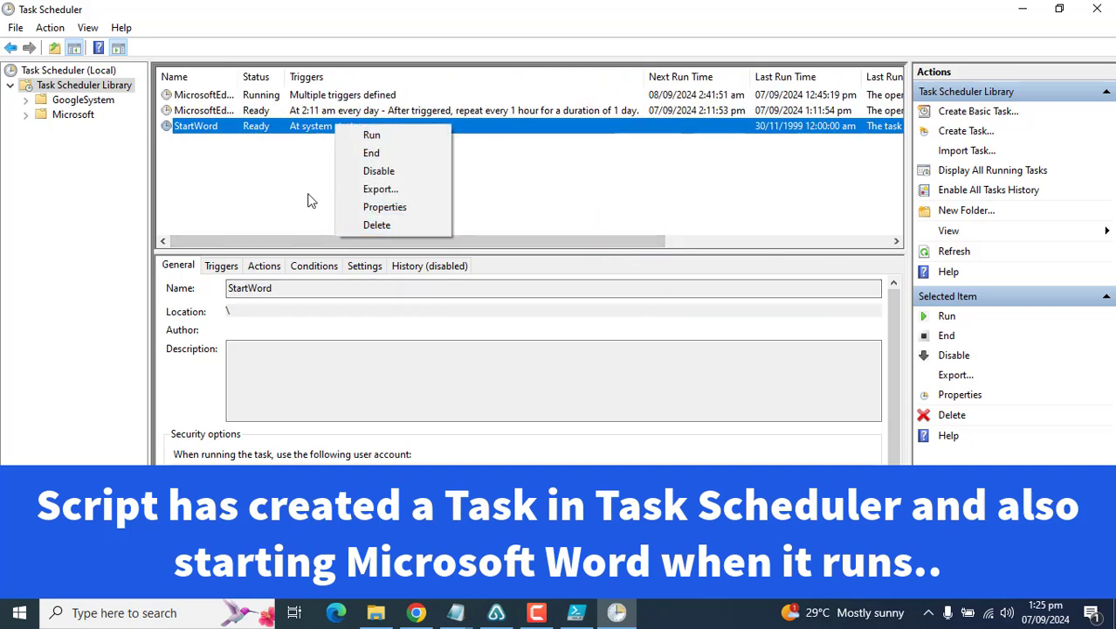
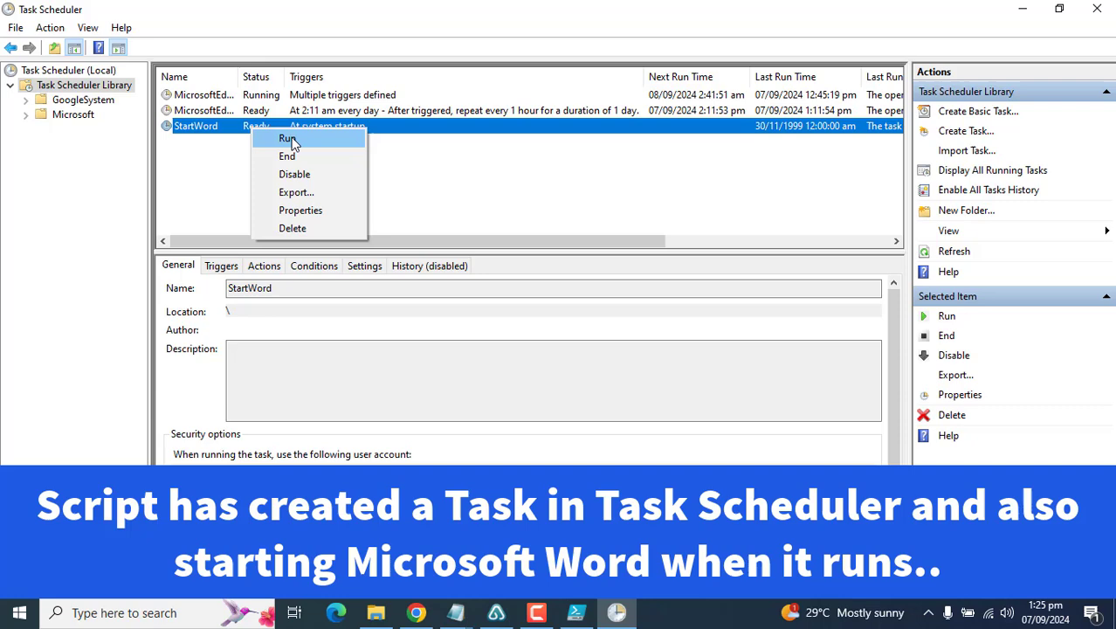
Step: Run the StartWord task manually, then close the launched Word window to see its Running status
click(290, 140)
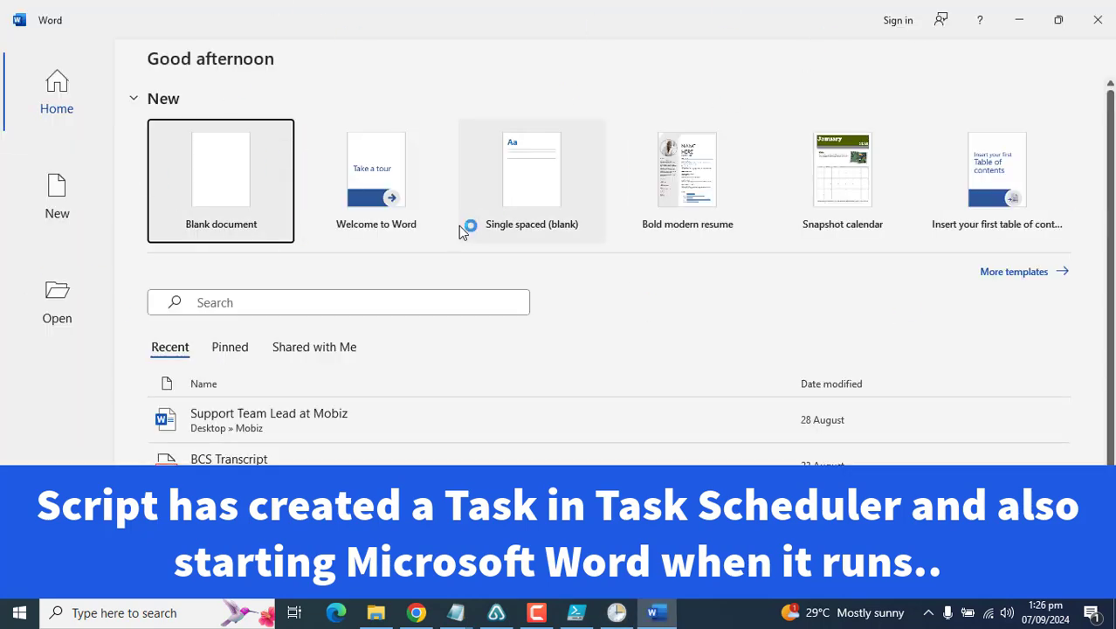
click(1098, 19)
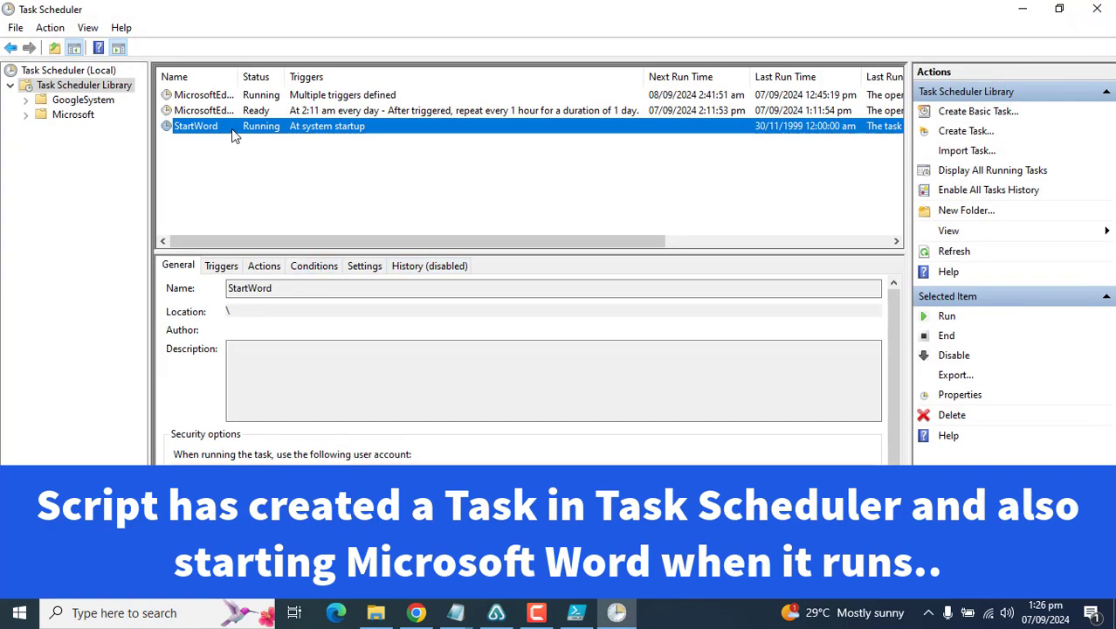
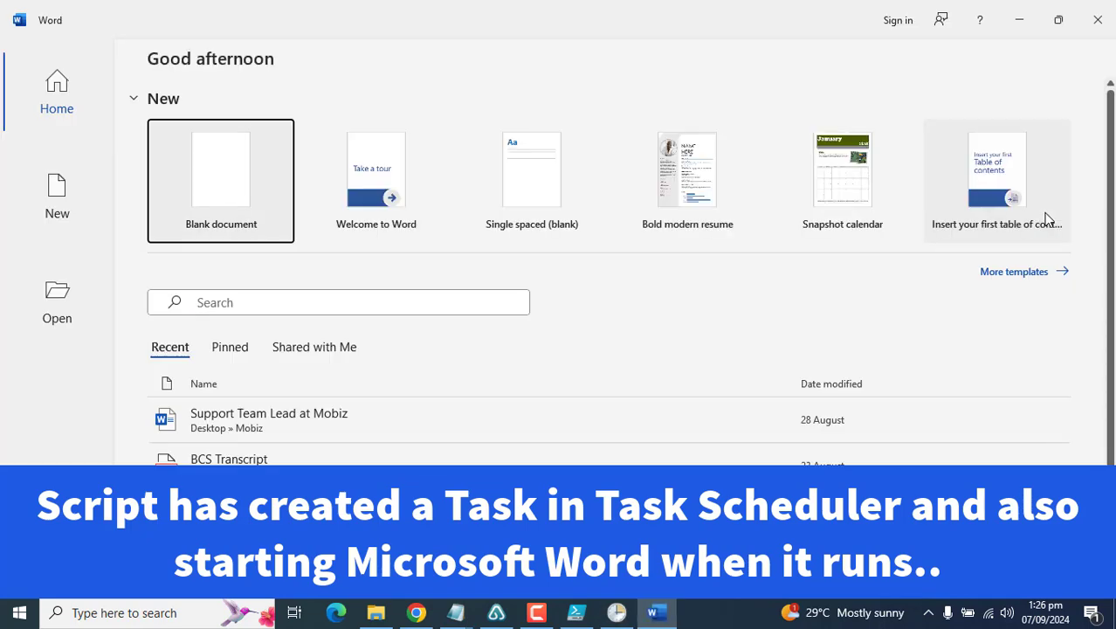
Step: Close Word, rerun the StartWord task from Task Scheduler, and close the Word it launches
click(1108, 24)
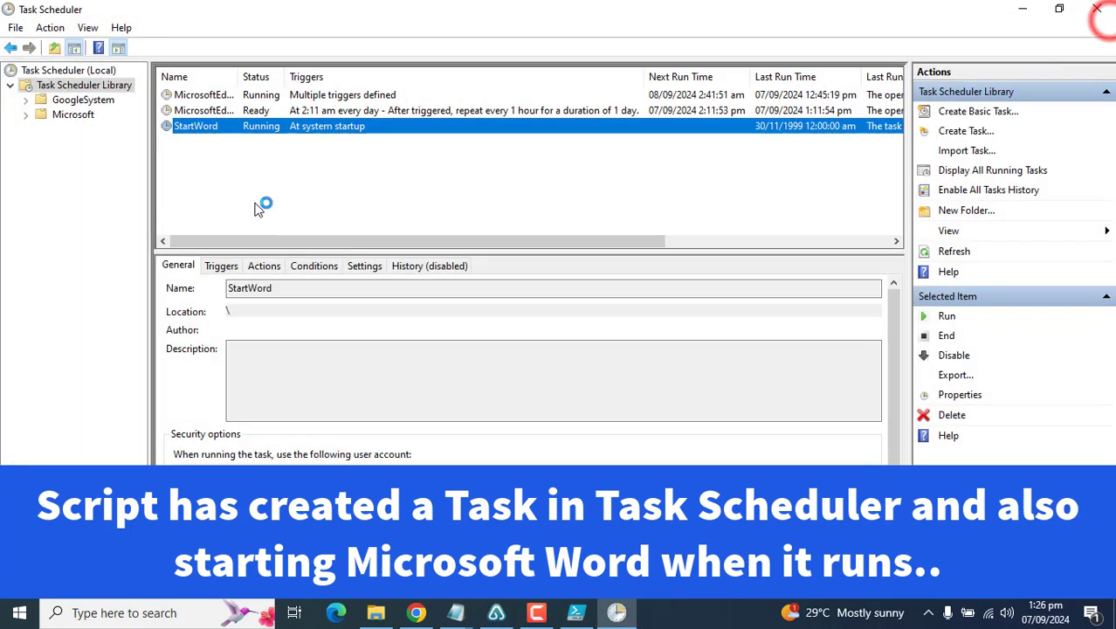
right_click(209, 130)
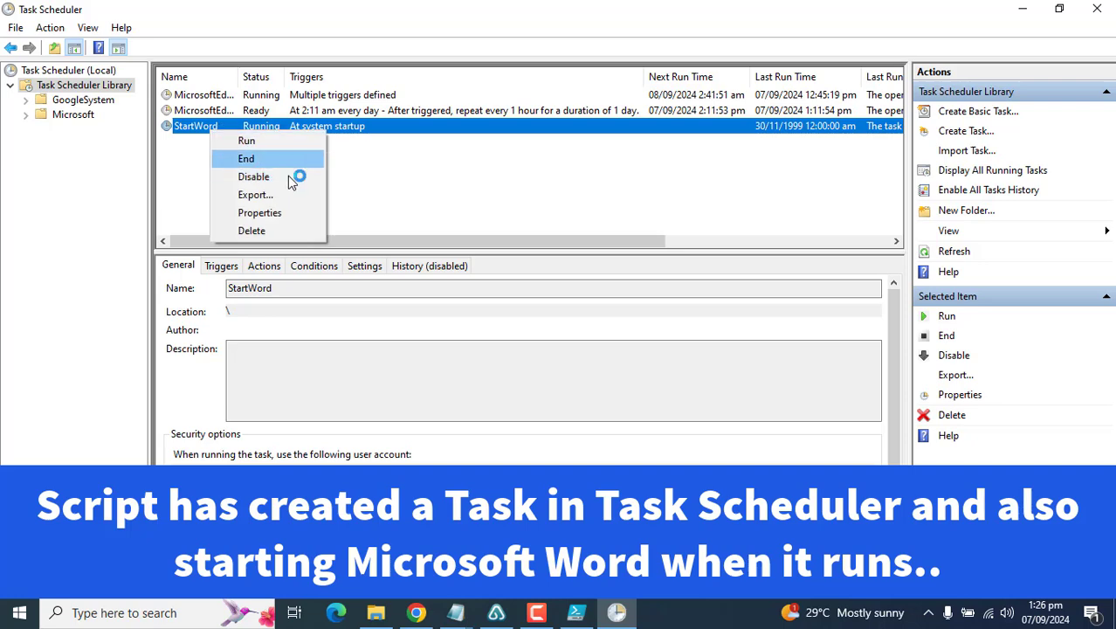
click(293, 142)
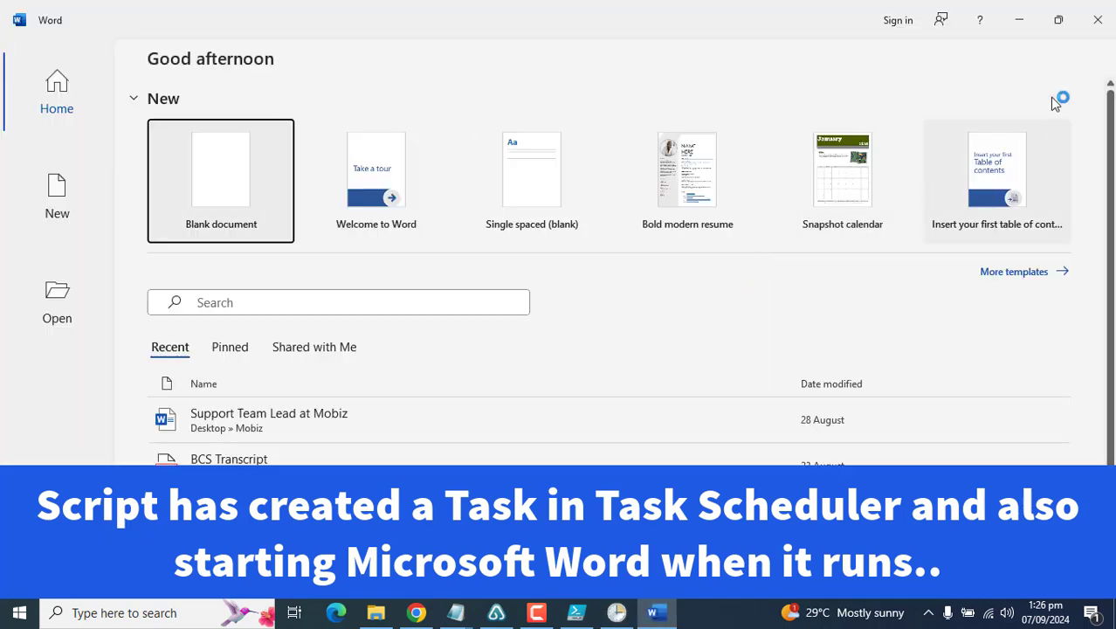
click(1098, 19)
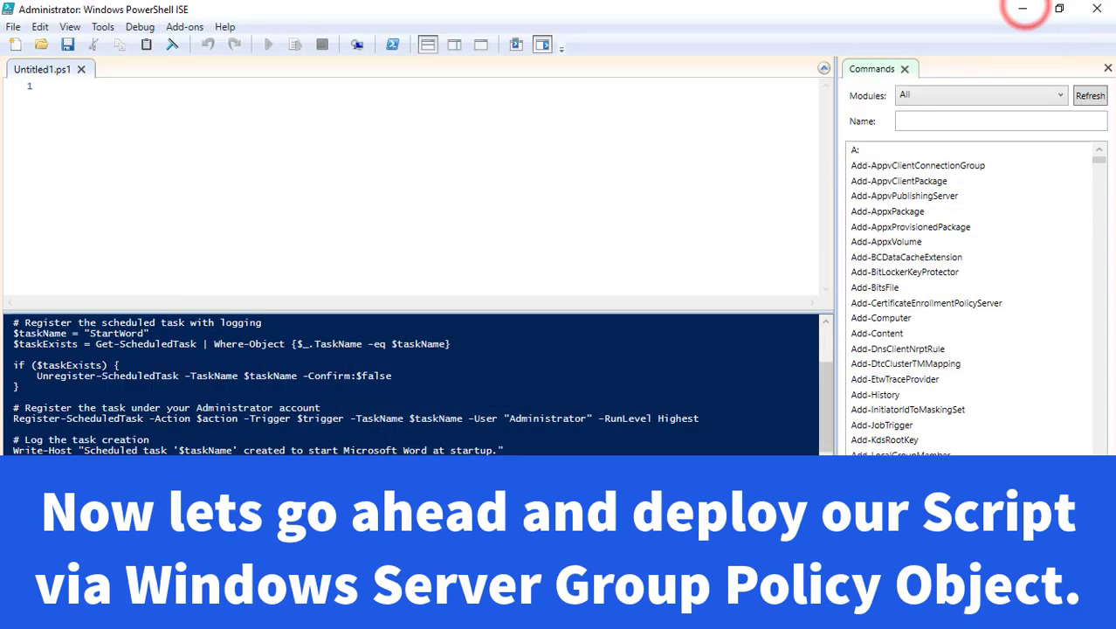
Step: Search Start for 'power' and launch Windows PowerShell ISE as administrator on the server
key(super)
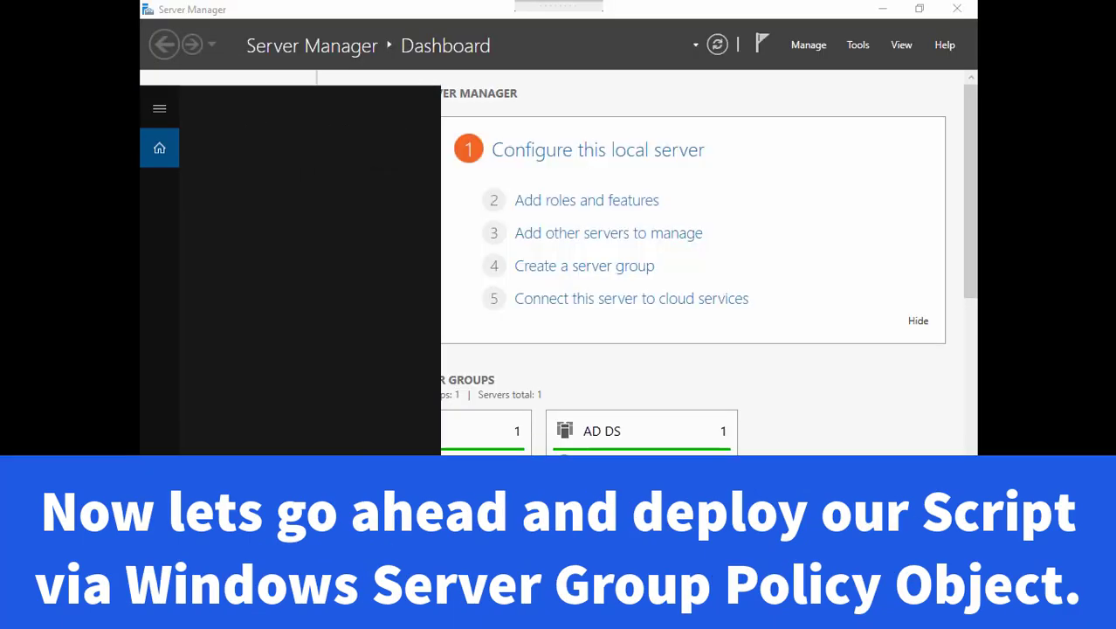
text(power)
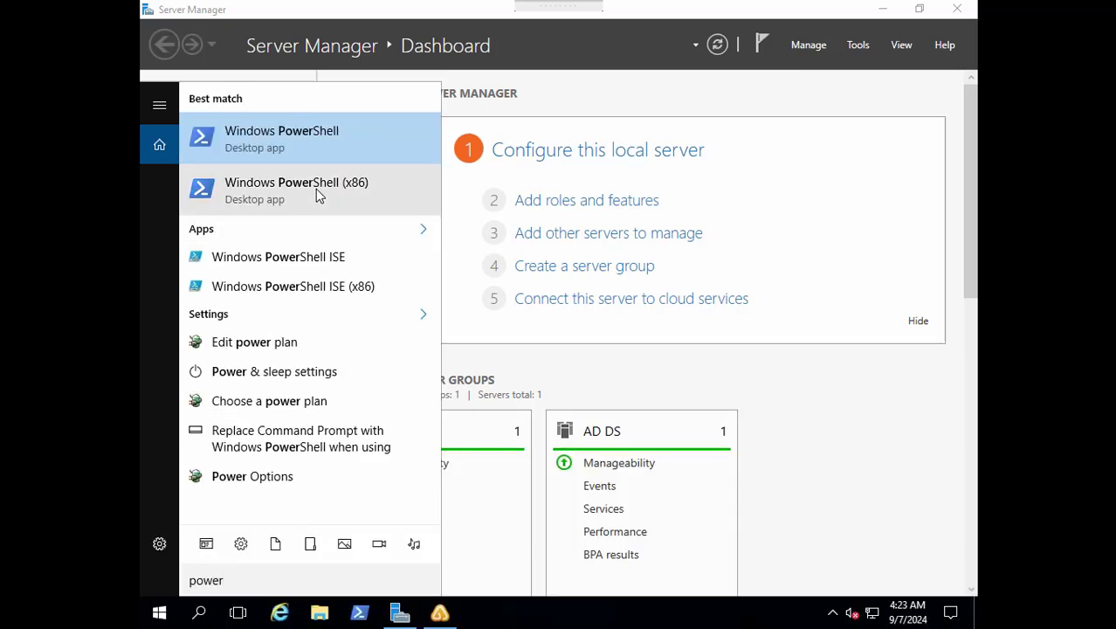
right_click(278, 188)
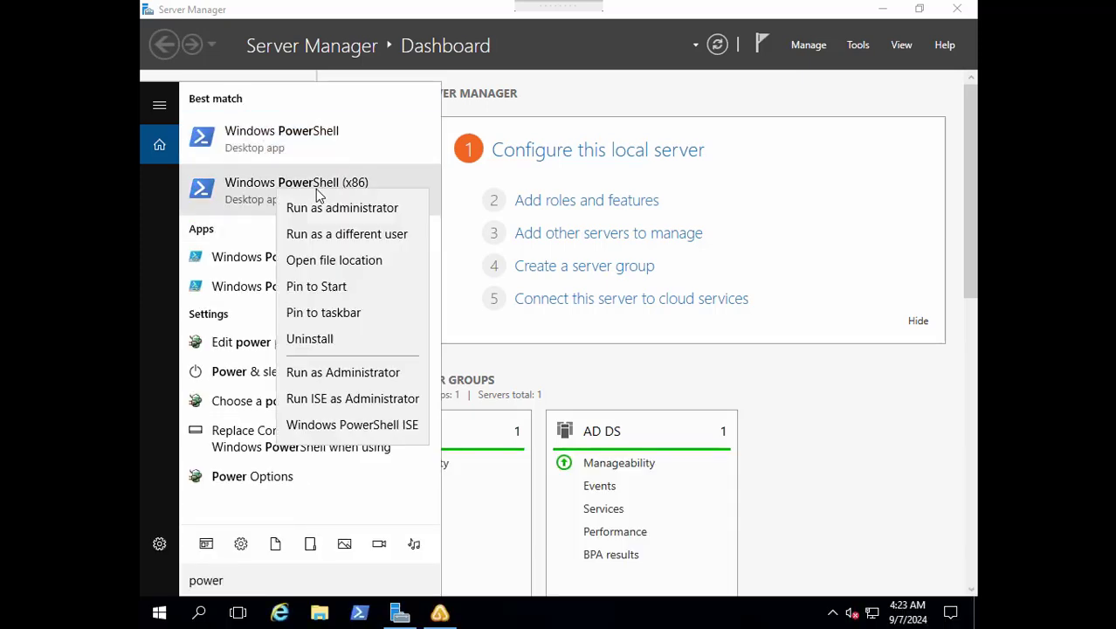
right_click(245, 262)
click(281, 280)
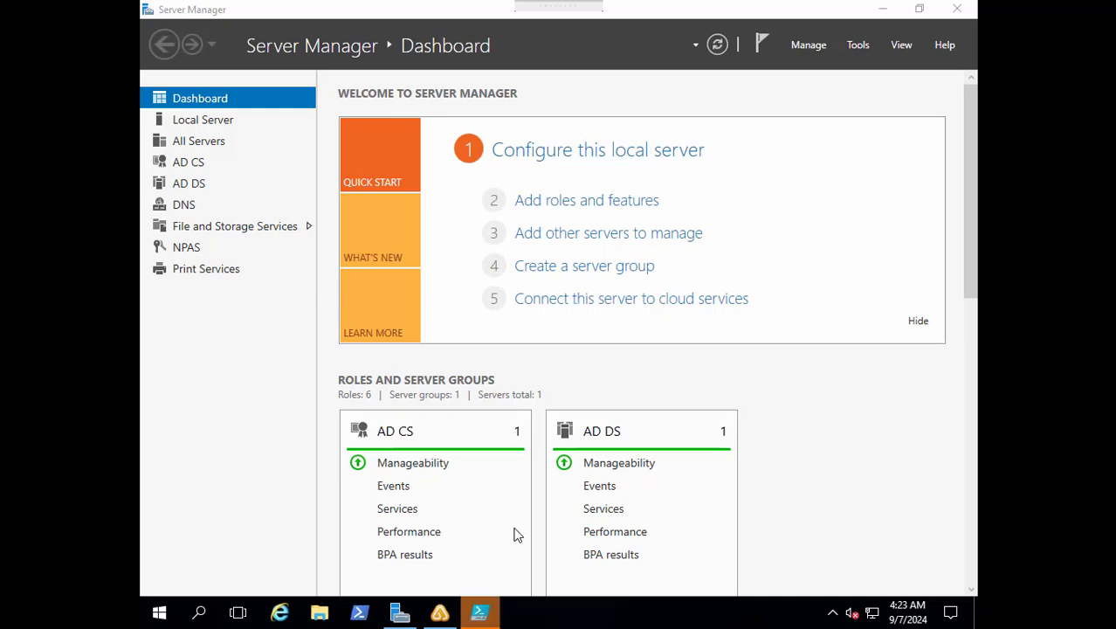
Step: Paste the Word startup task script into the administrator ISE console pane
click(491, 614)
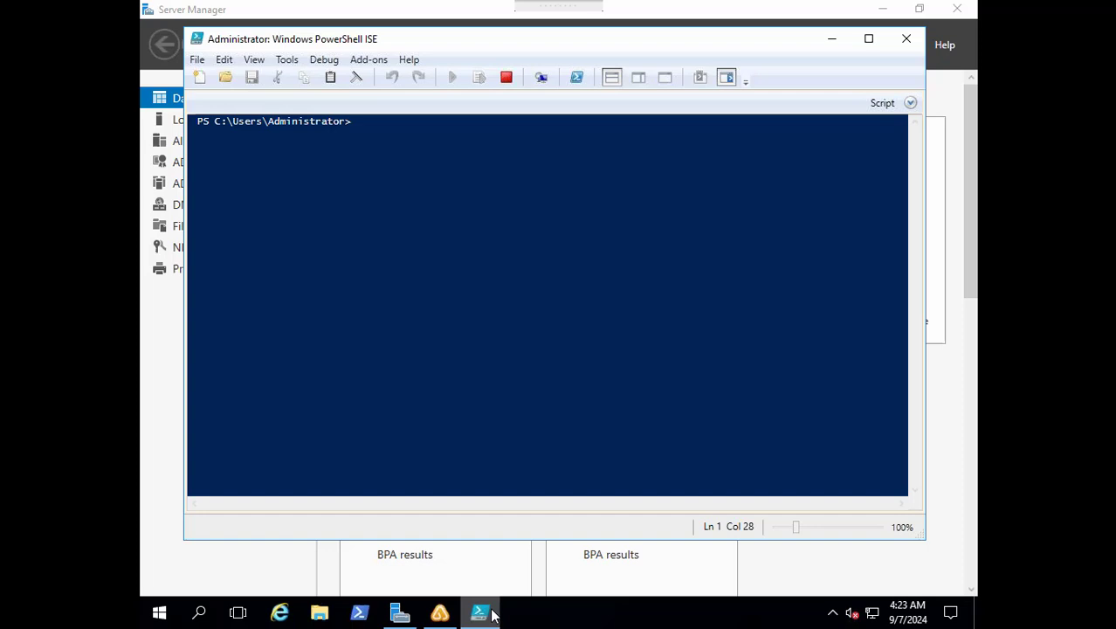
right_click(395, 225)
click(436, 269)
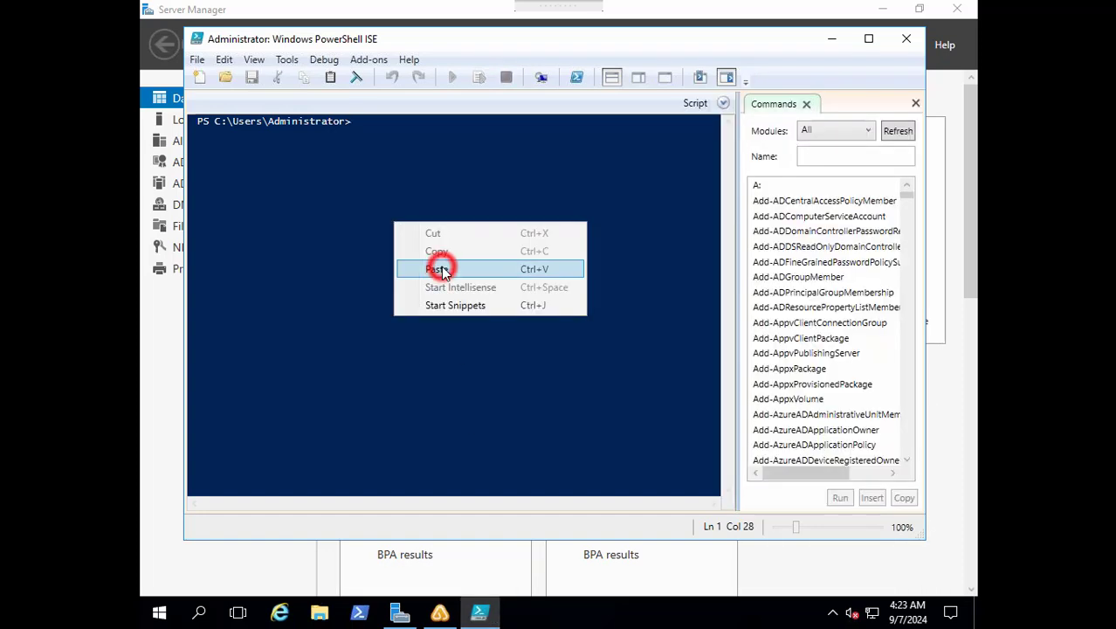
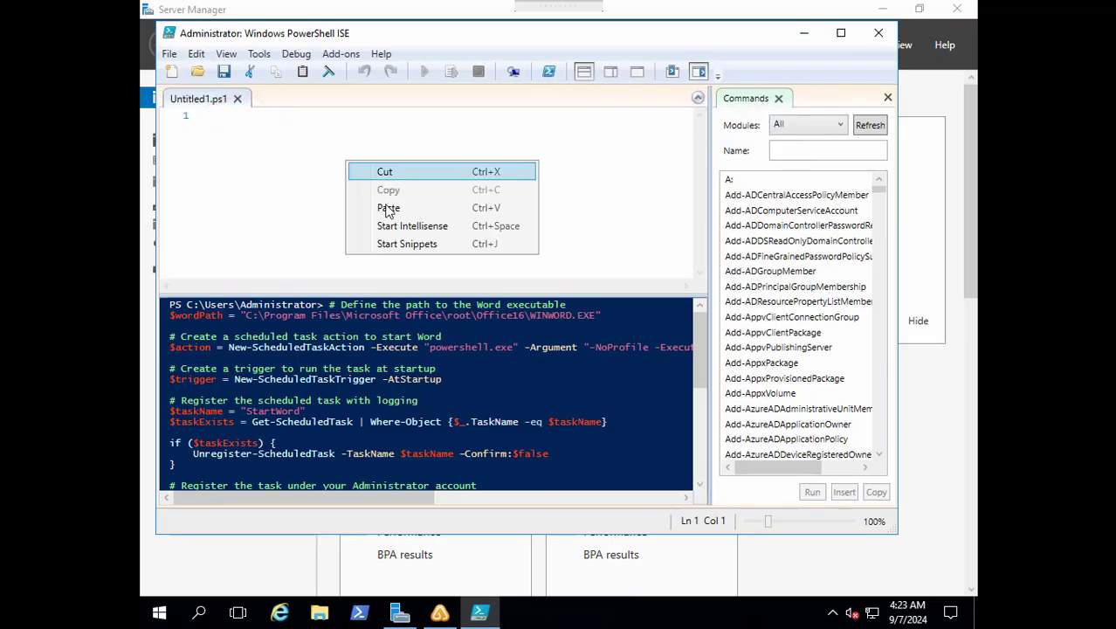
Step: Paste the Word-launching scheduled-task script and save it as StartWord.ps1 on Local Disk (C:)
click(384, 208)
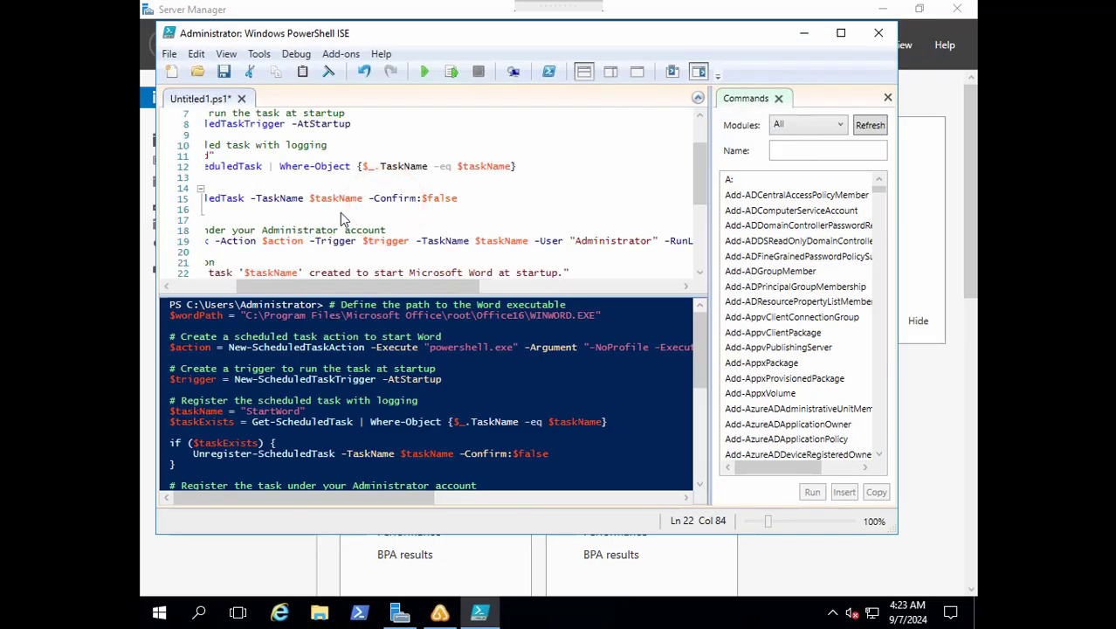
click(226, 72)
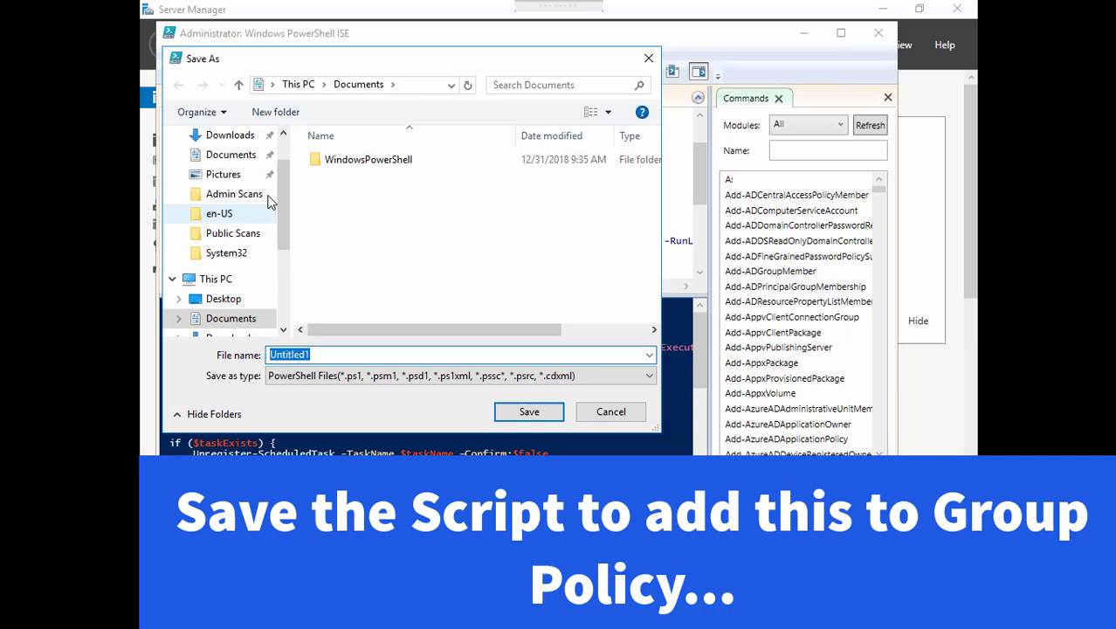
drag(283, 226, 284, 249)
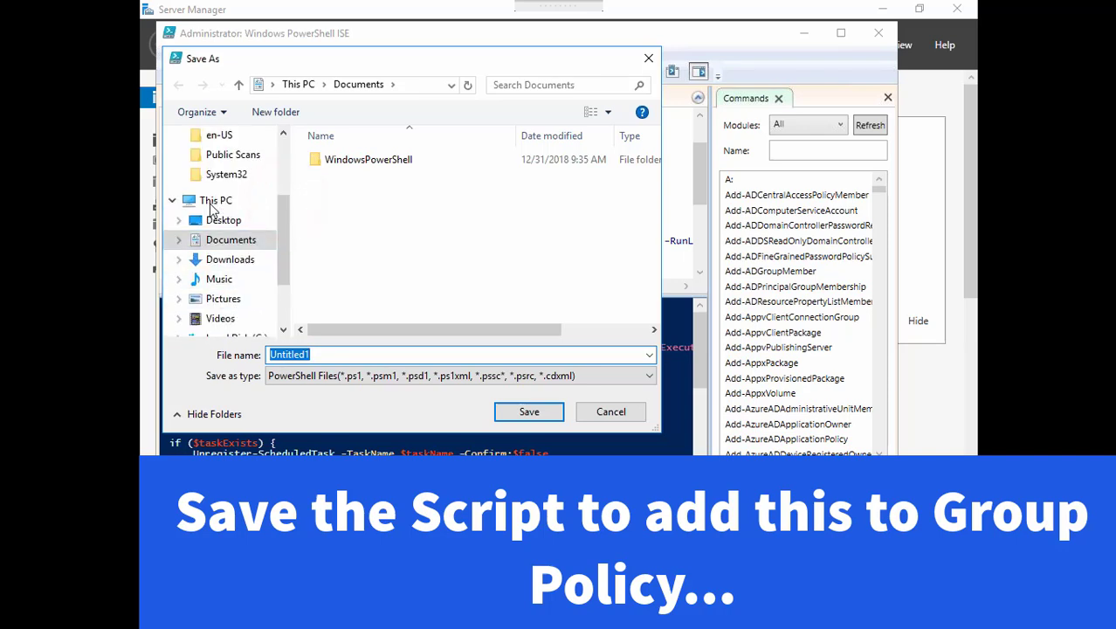
click(213, 202)
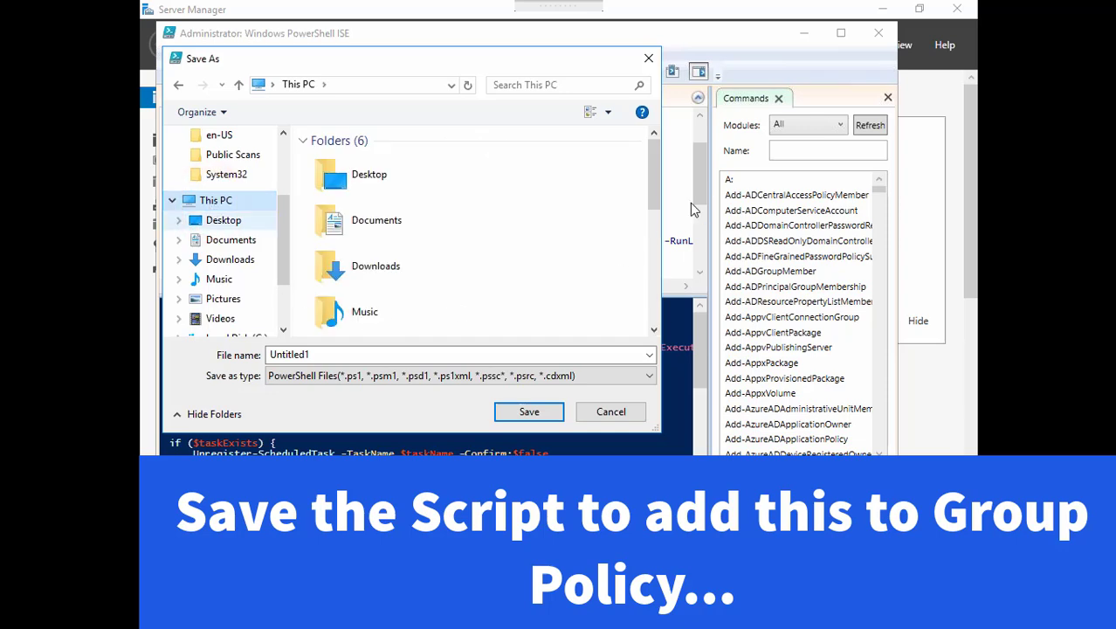
scroll(635, 193, down, 5)
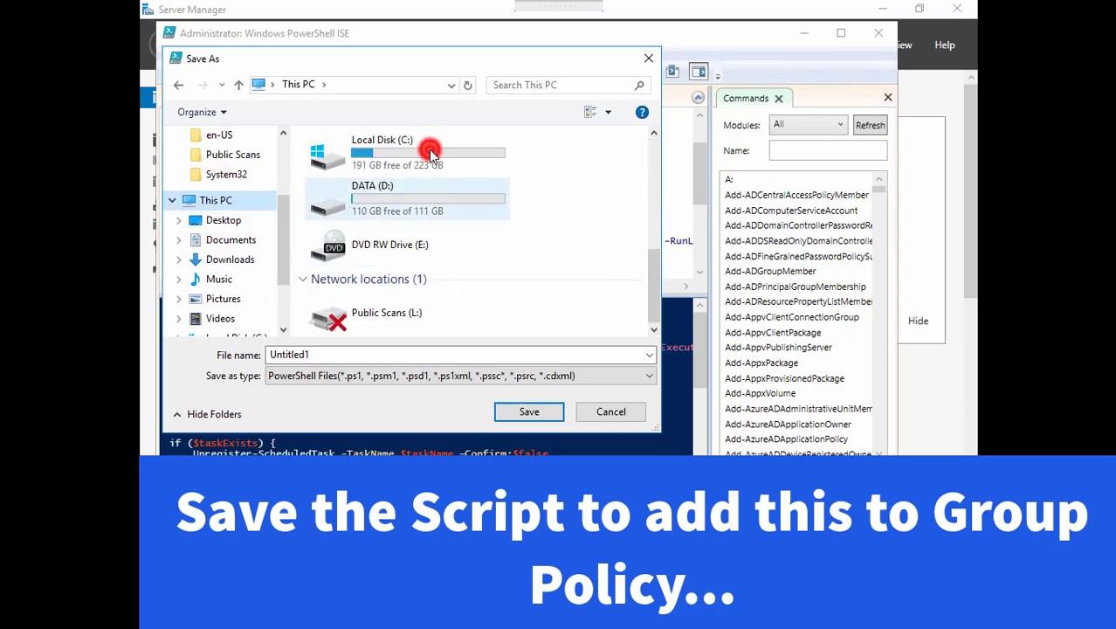
double_click(429, 152)
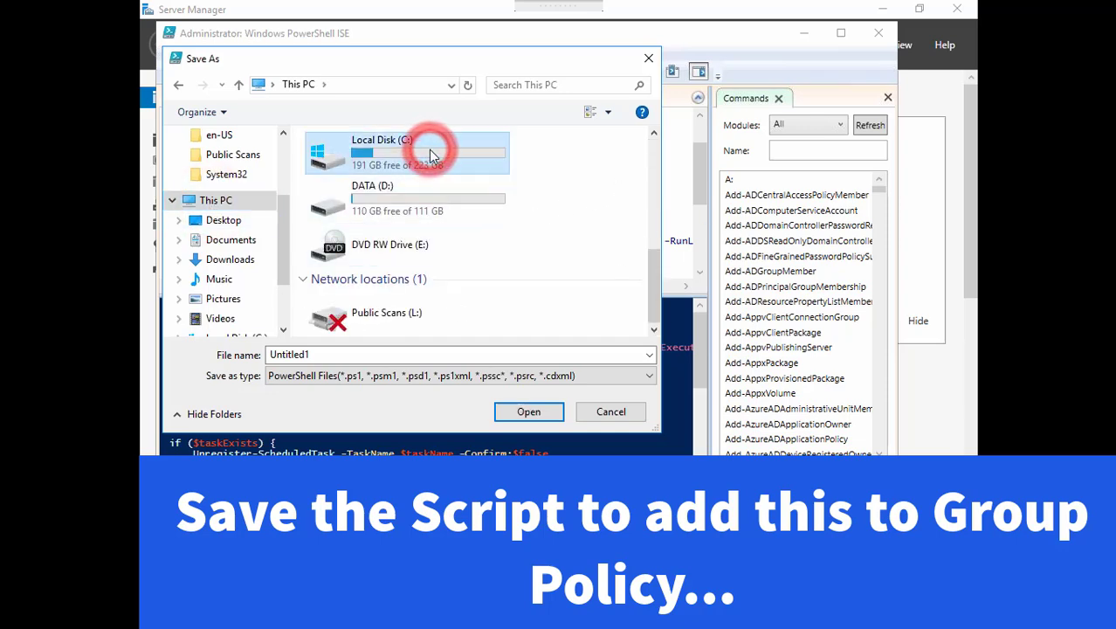
double_click(332, 357)
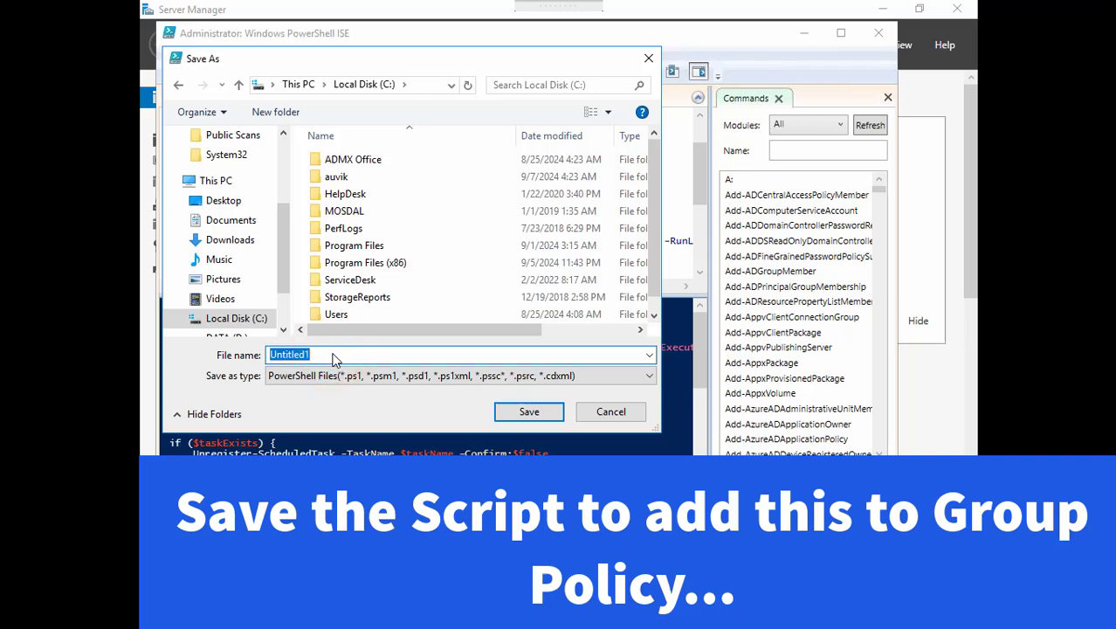
text(StartWord)
click(531, 412)
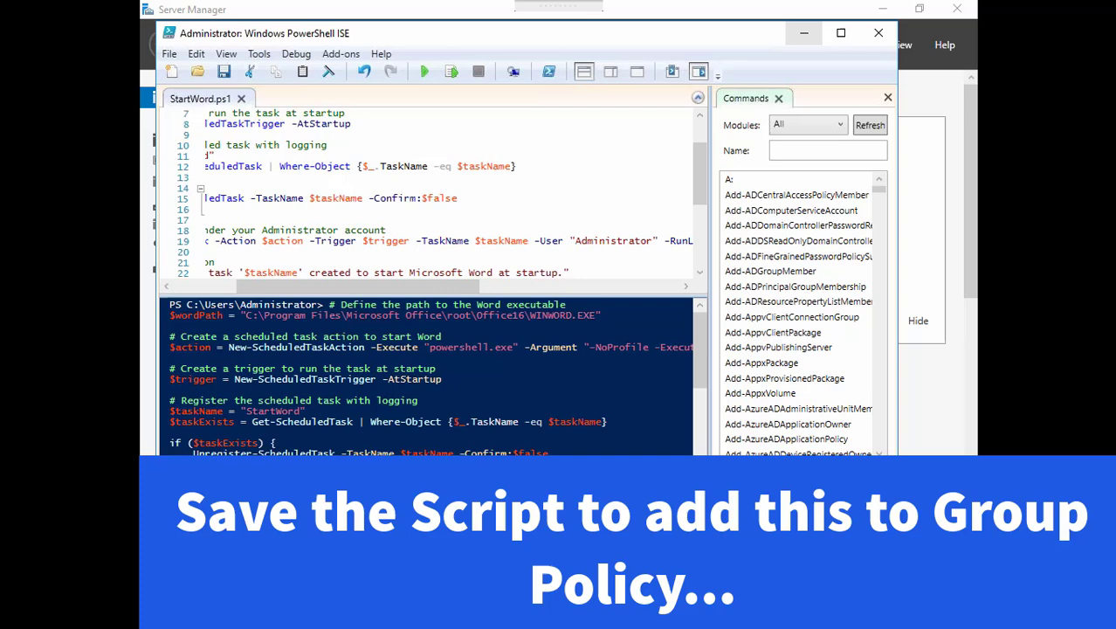
Step: Minimize PowerShell ISE and view Local Disk (C:) in File Explorer, selecting the 1 KB StartWord file
click(803, 33)
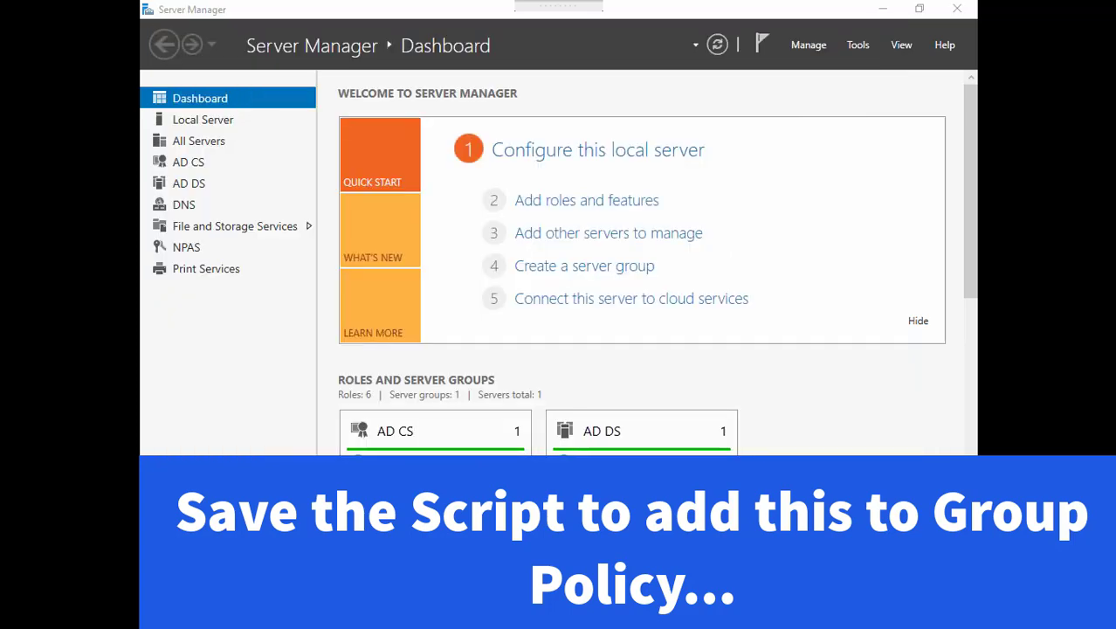
key(super+e)
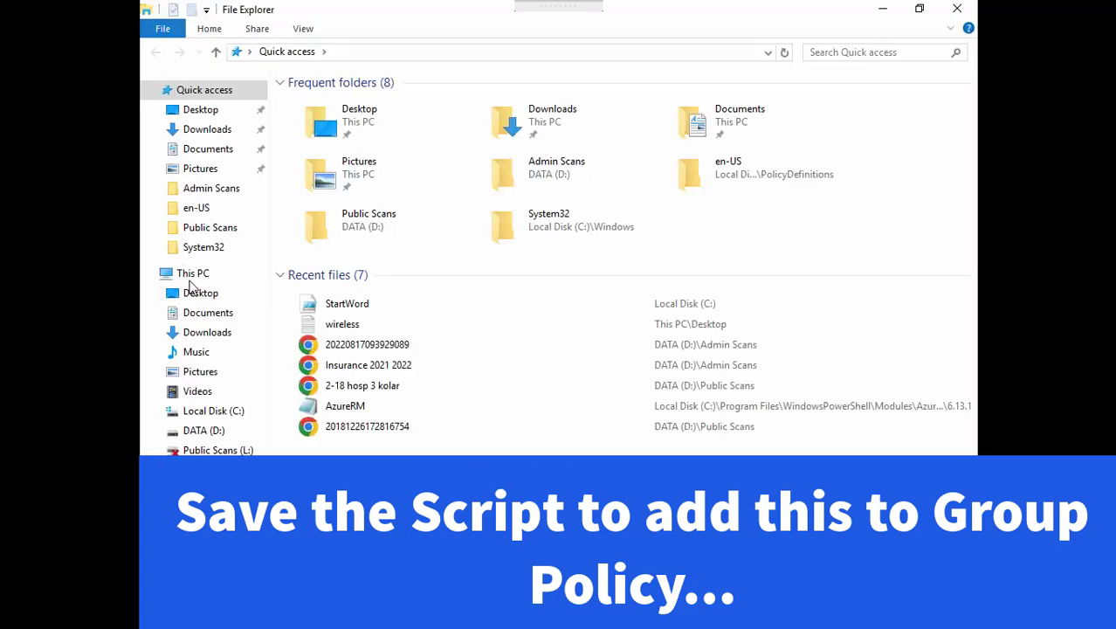
click(214, 411)
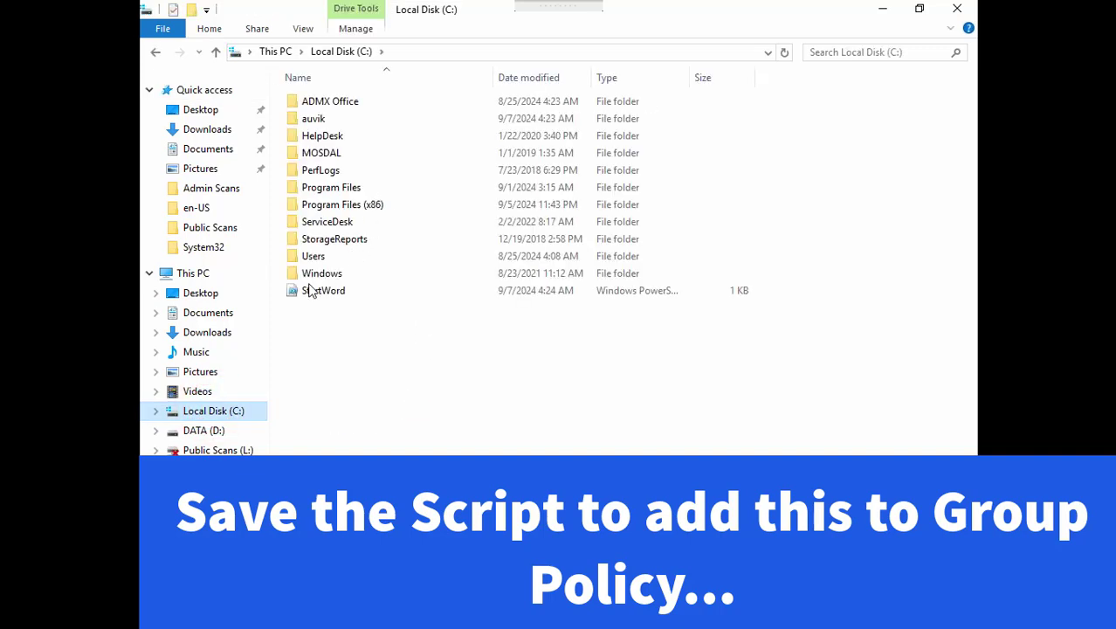
click(310, 295)
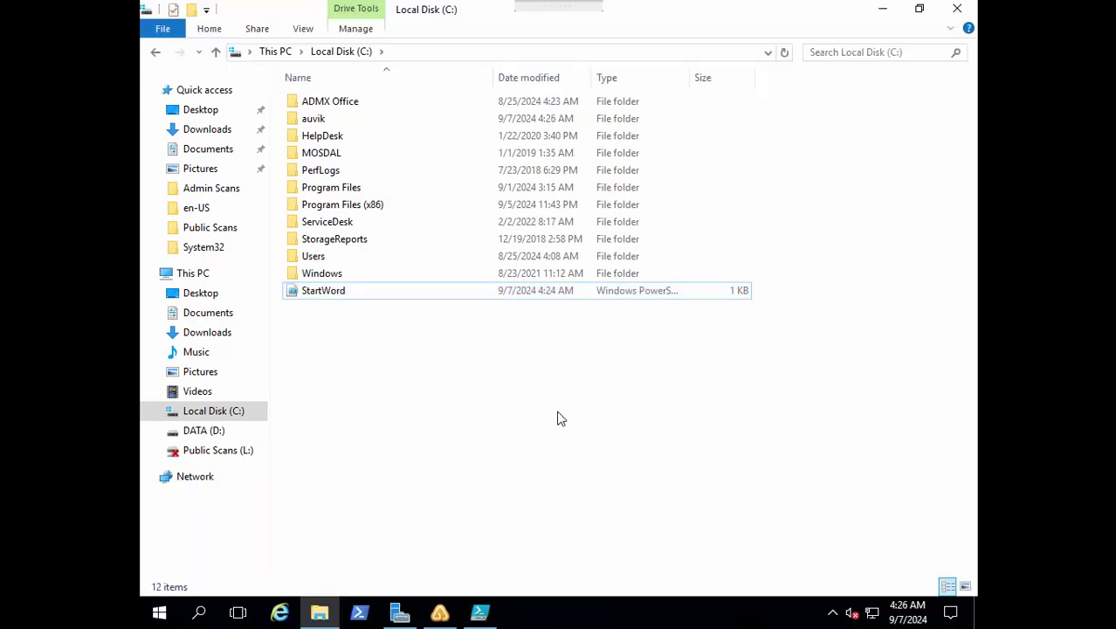
Step: Launch Group Policy Management from Server Manager and start a new GPO named 'PowerShell Script'
click(399, 612)
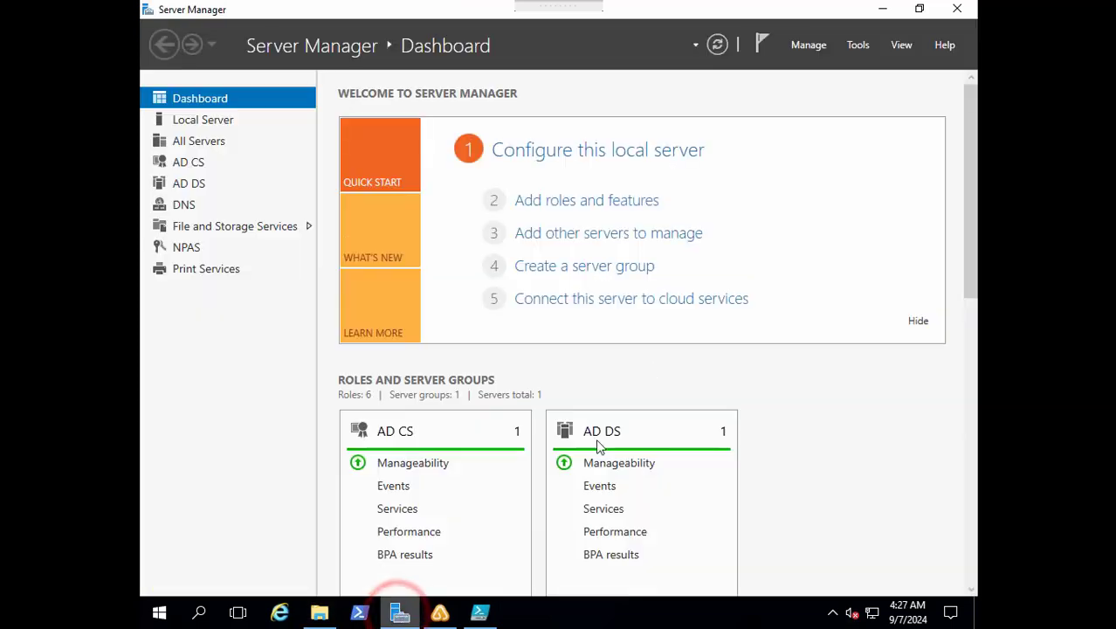
click(858, 45)
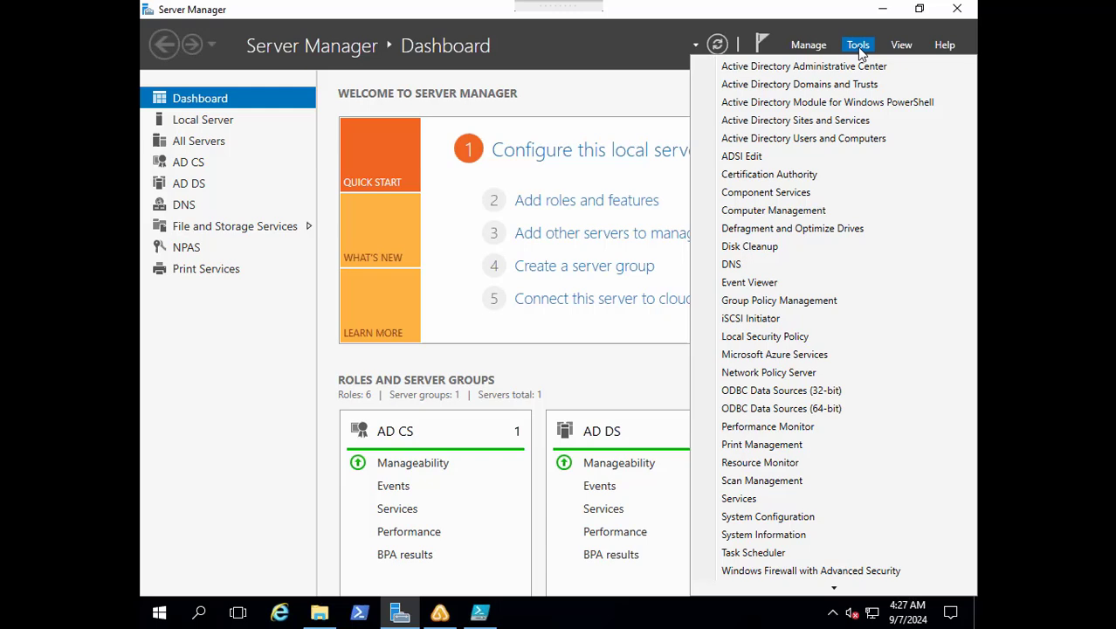
click(808, 301)
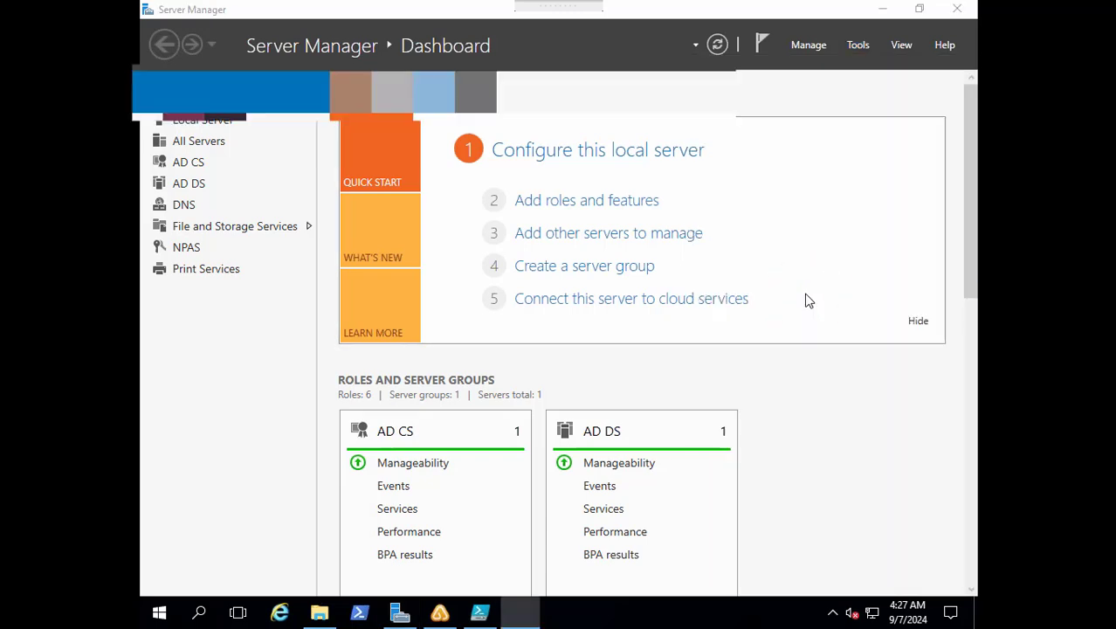
double_click(274, 124)
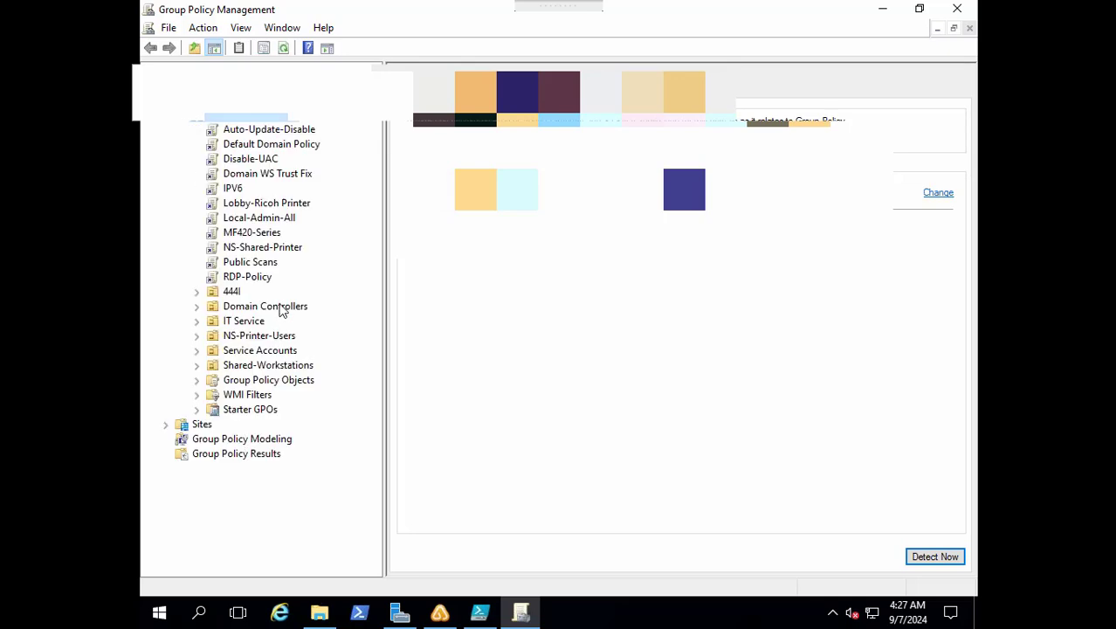
right_click(271, 384)
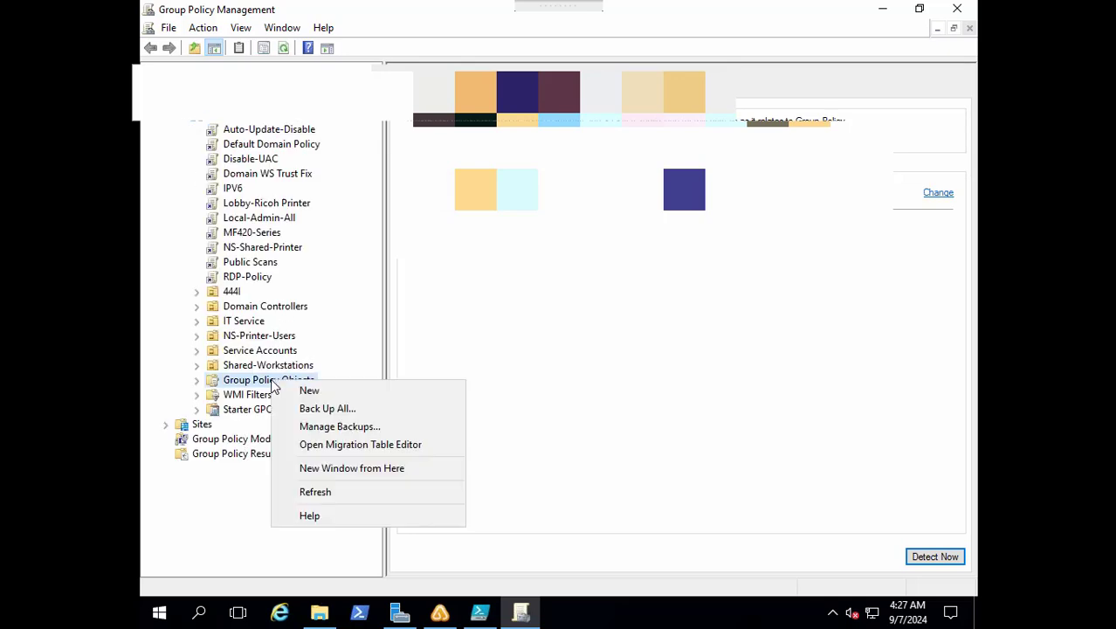
click(326, 392)
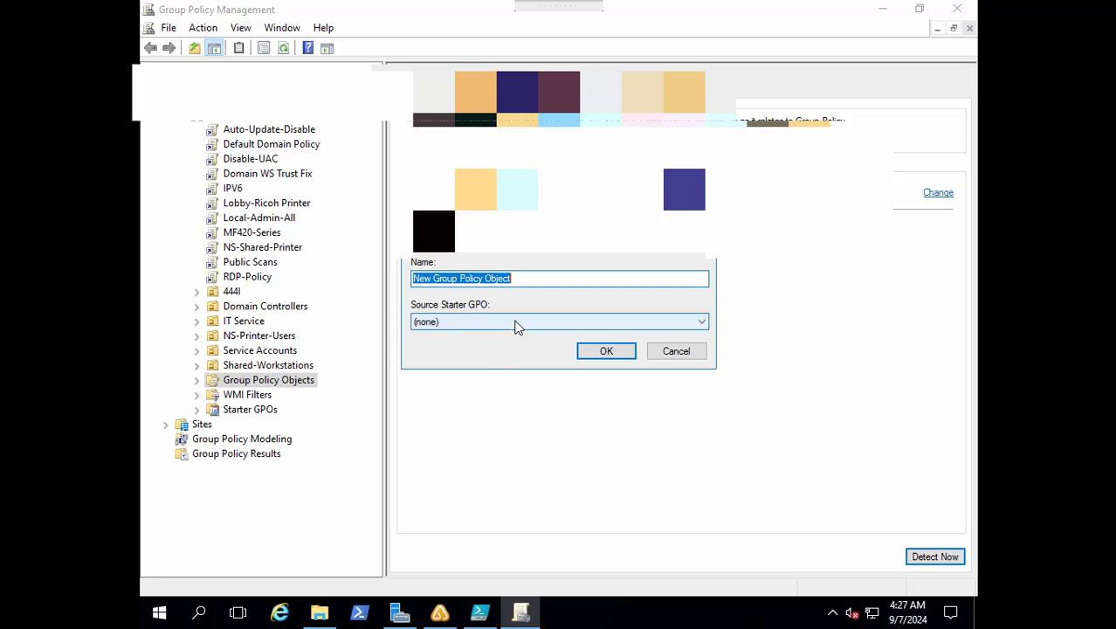
text(PowerShell)
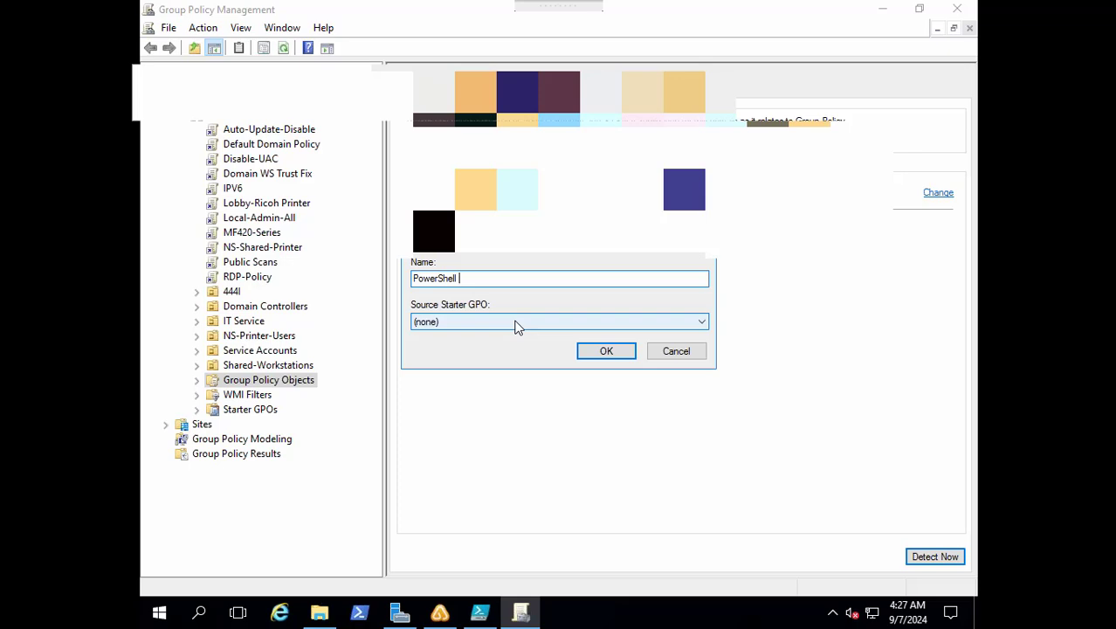
text( Script)
Step: Confirm the 'PowerShell Script' GPO and edit it in a maximized Group Policy Management Editor
key(Return)
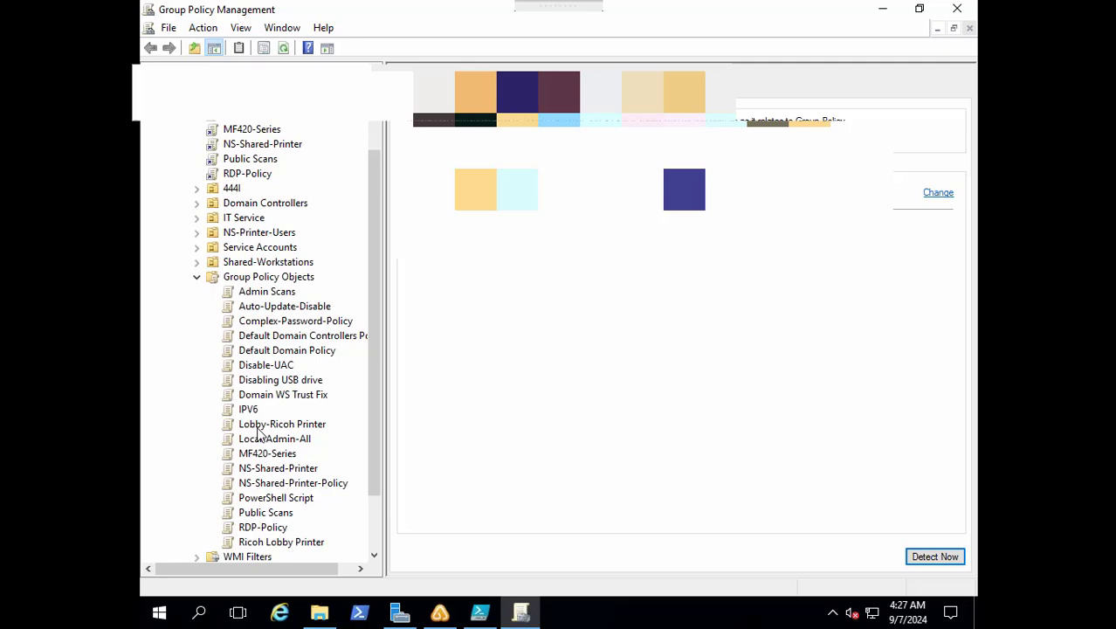
right_click(274, 501)
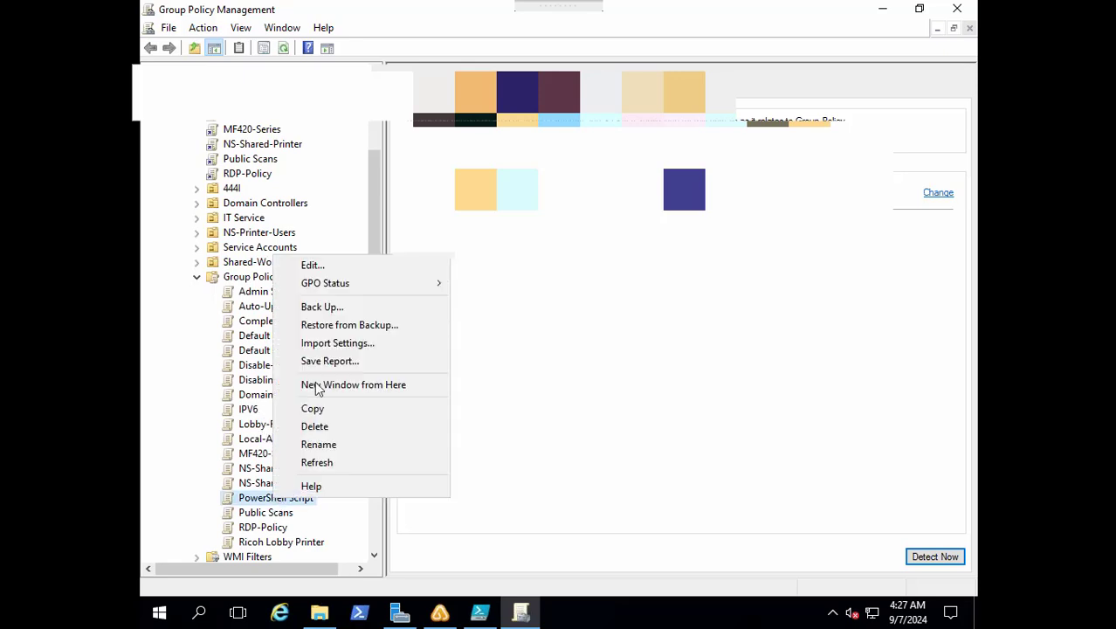
click(314, 264)
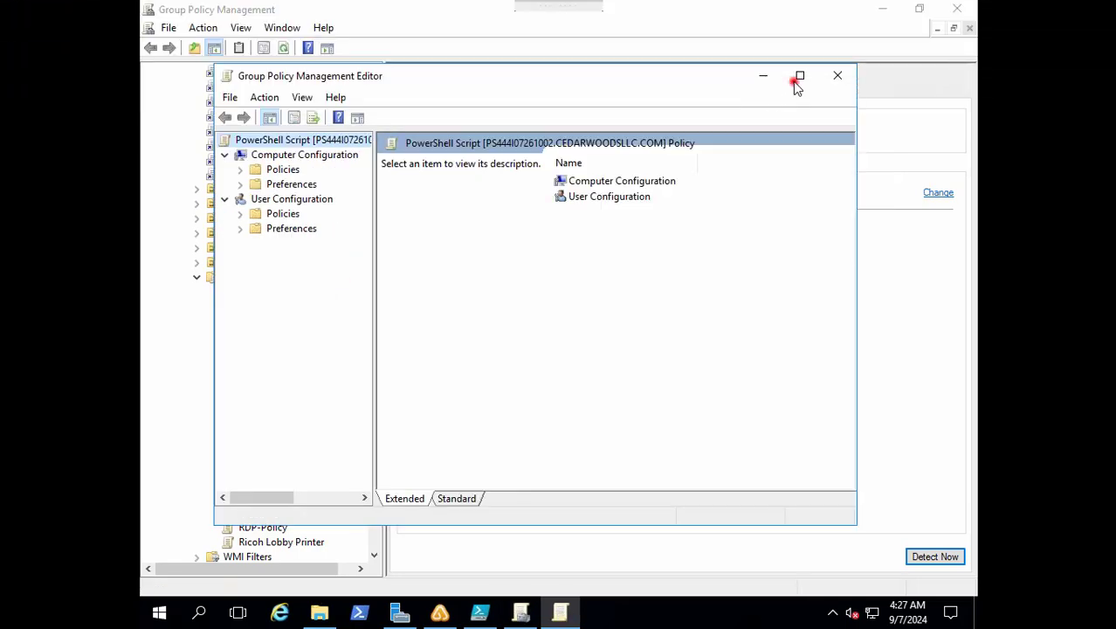
click(800, 75)
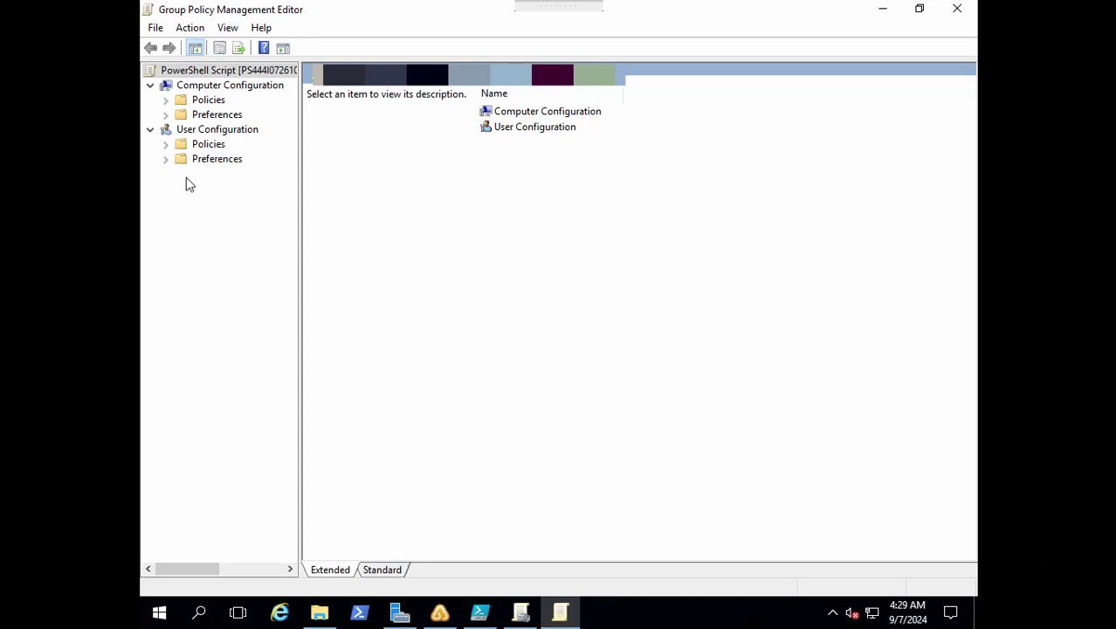
Step: Open Logon properties under User Configuration > Policies > Windows Settings > Scripts
click(166, 145)
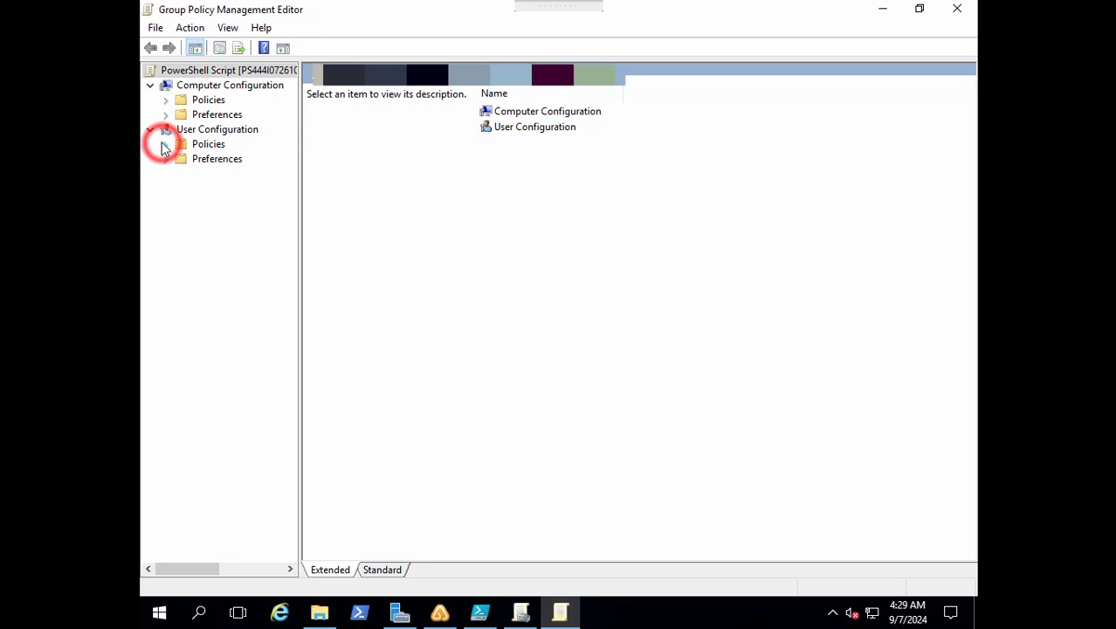
click(166, 145)
click(166, 145)
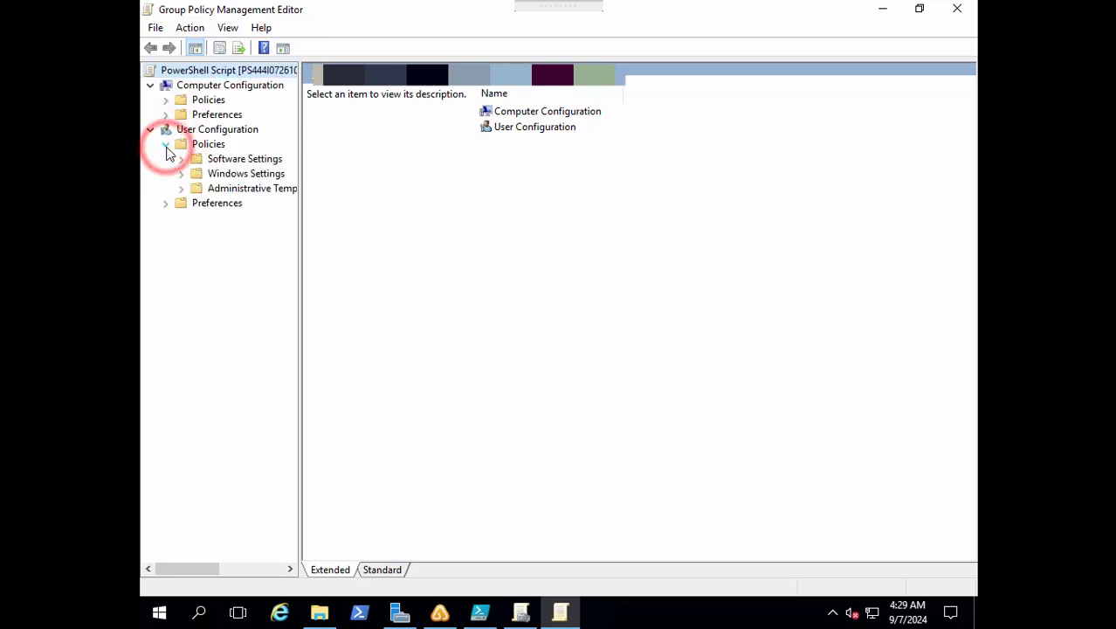
click(182, 173)
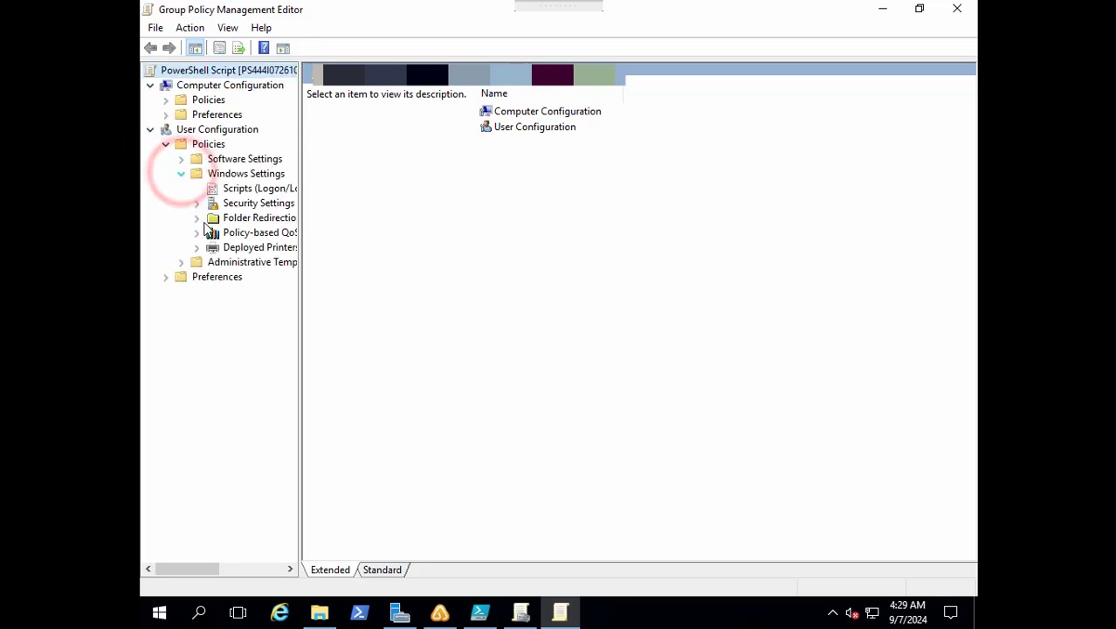
click(220, 189)
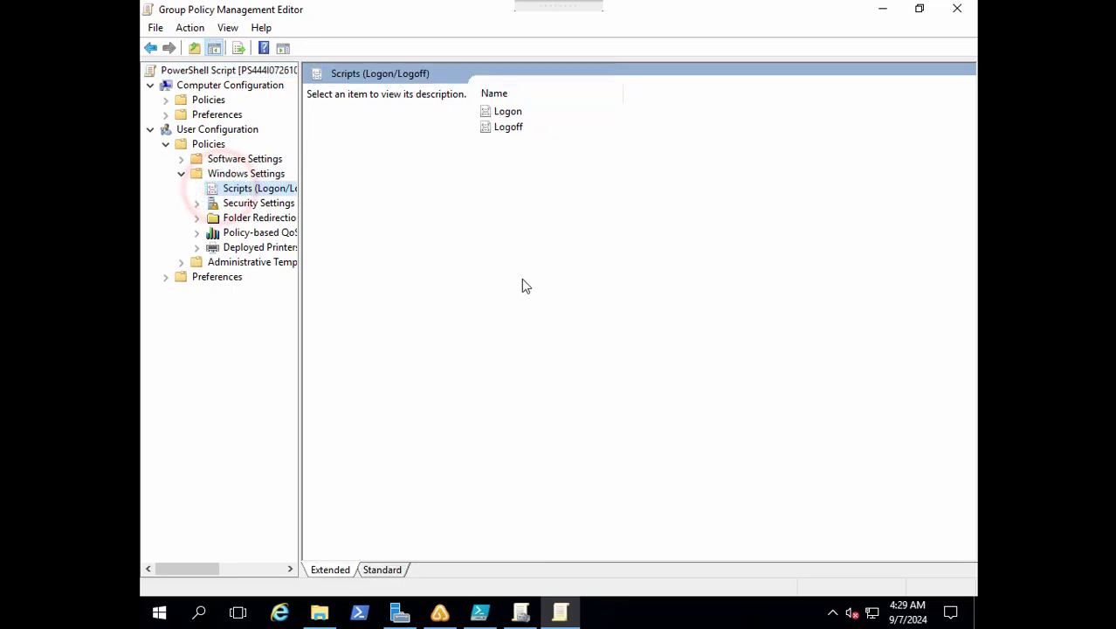
click(512, 114)
right_click(510, 113)
click(561, 123)
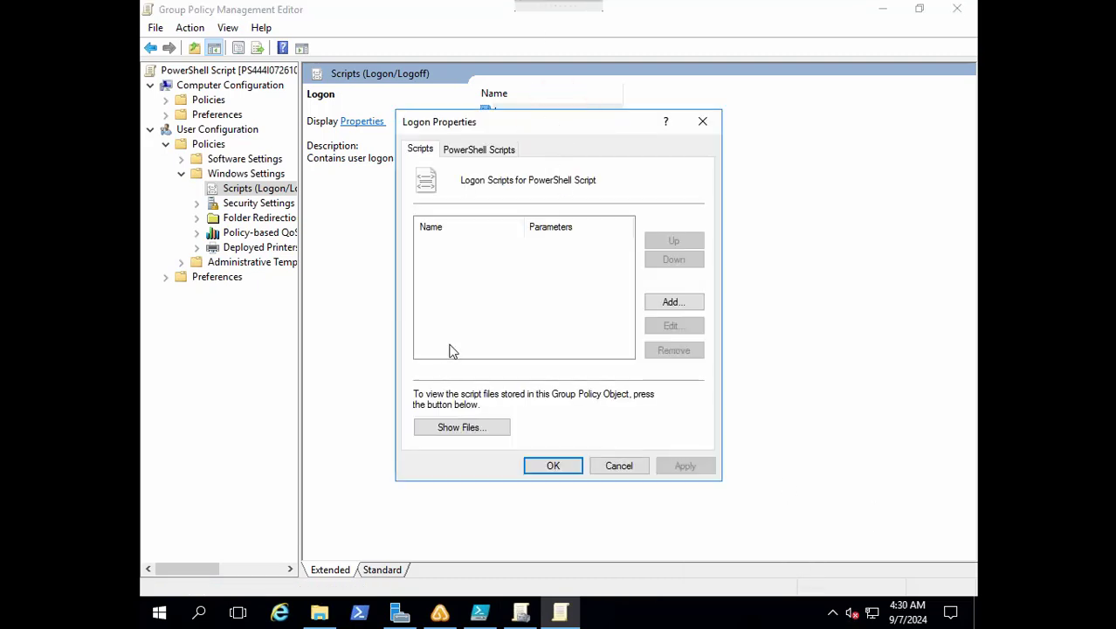
Step: Add a PowerShell logon script, browsing through This PC to Local Disk (C:) where StartWord appears
click(494, 153)
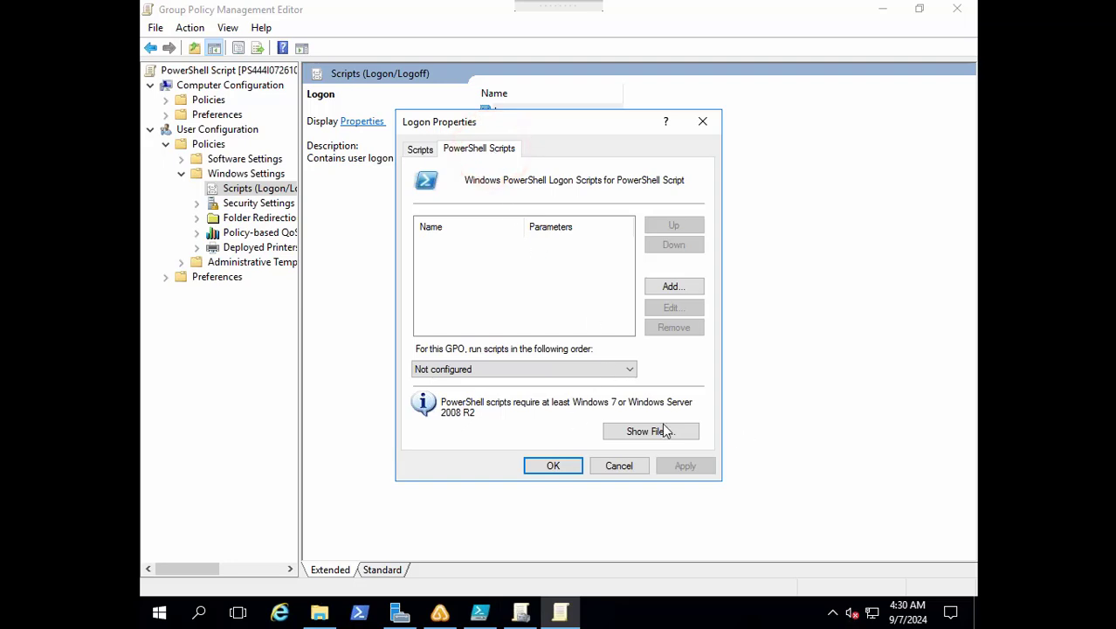
click(672, 286)
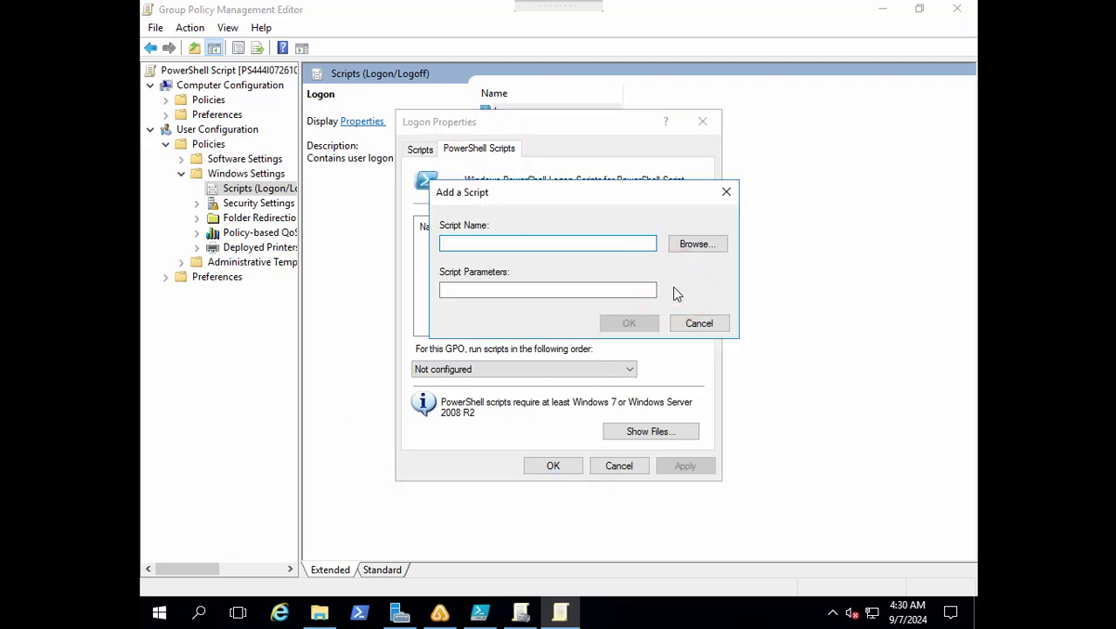
click(699, 247)
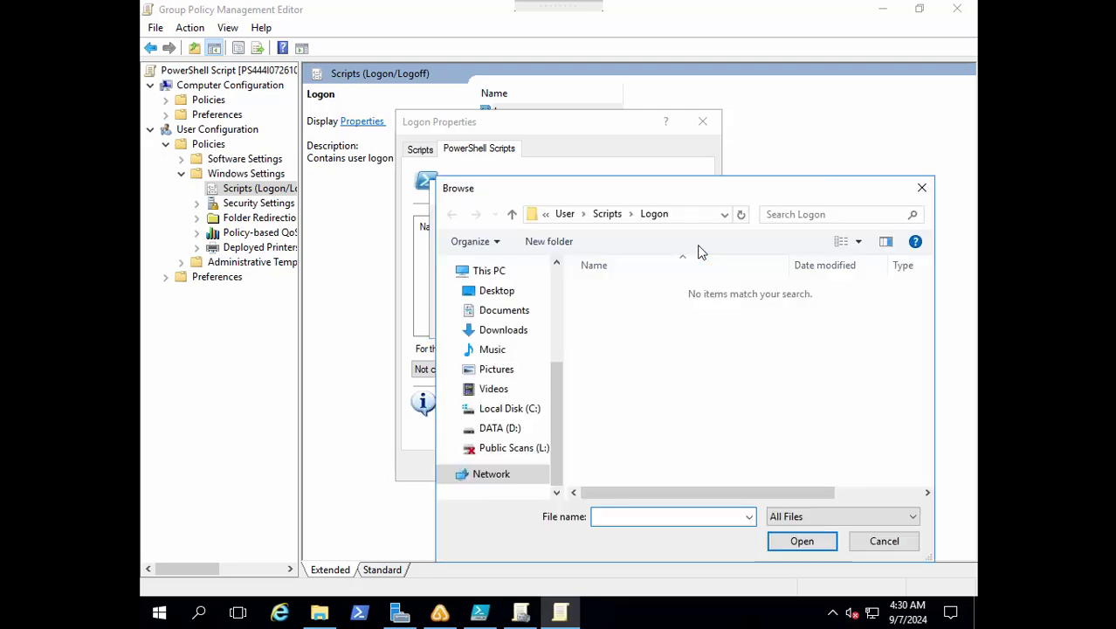
click(603, 182)
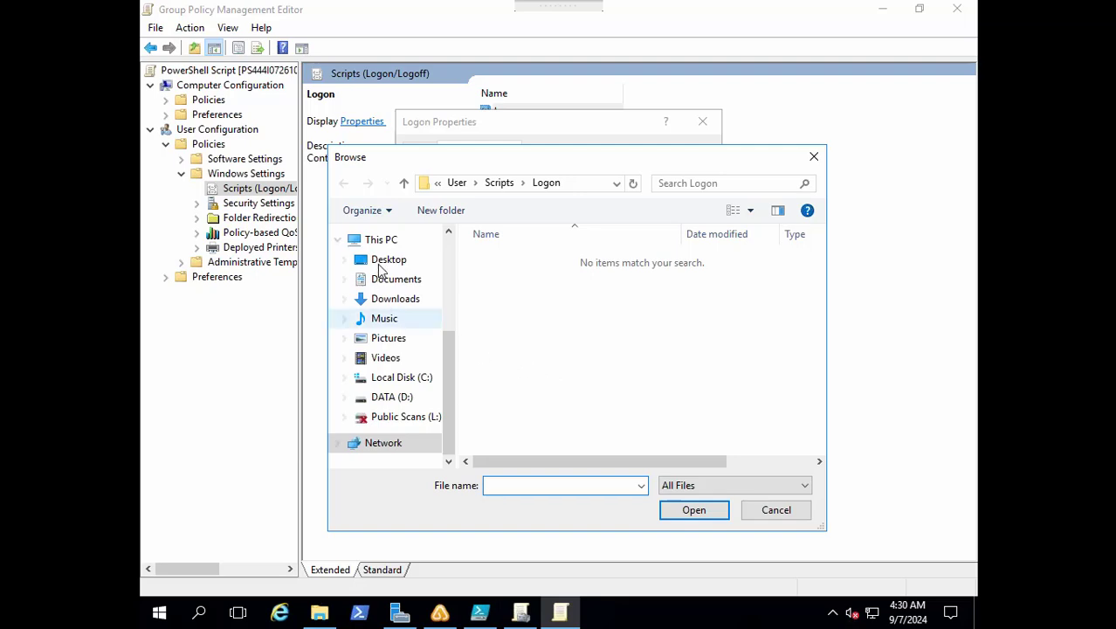
click(382, 241)
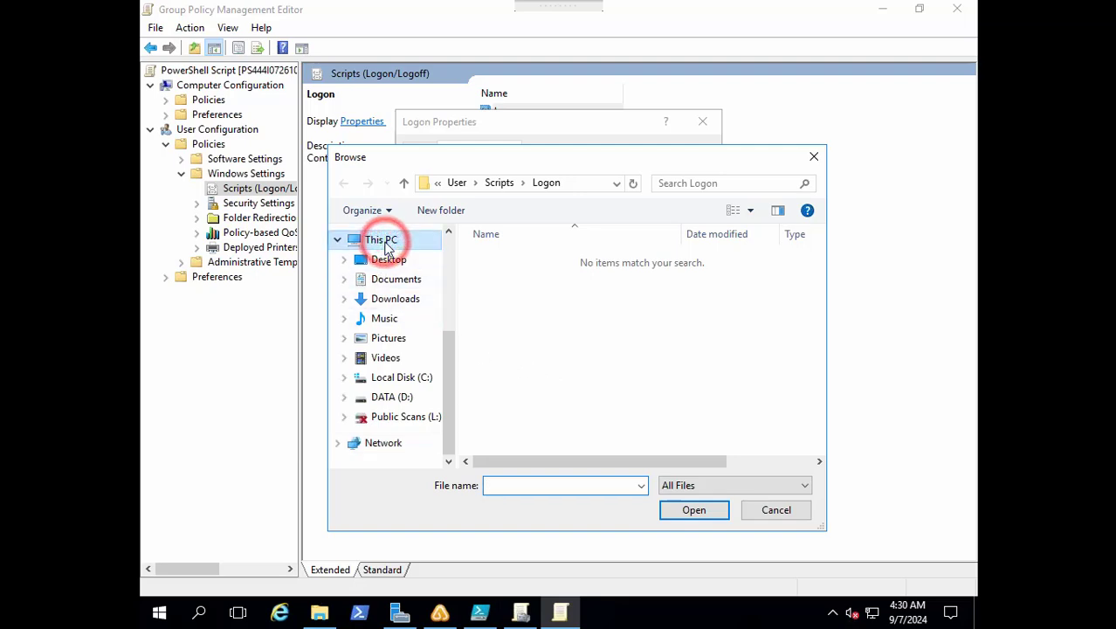
click(395, 379)
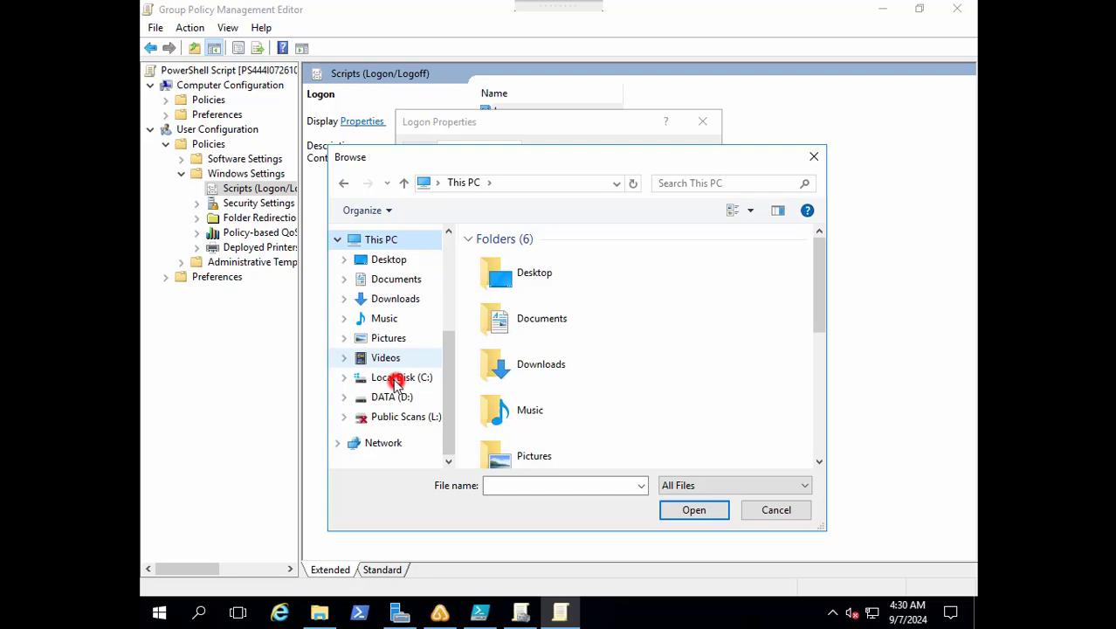
Step: Create a new folder 'PSScript' on Local Disk (C:) and move StartWord.ps1 into it
click(822, 374)
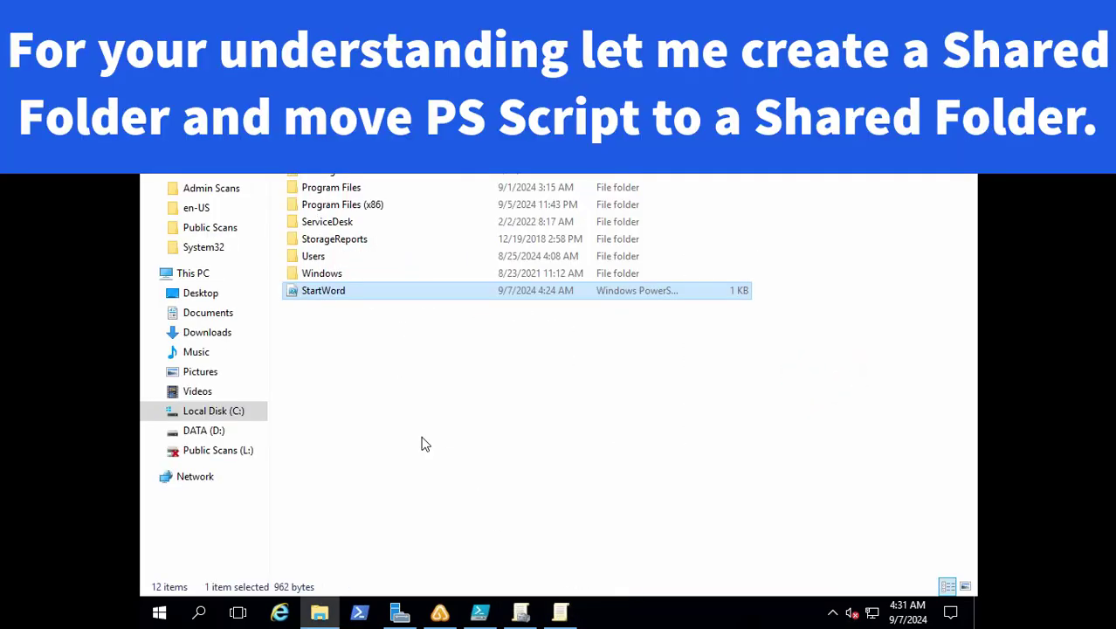
right_click(422, 441)
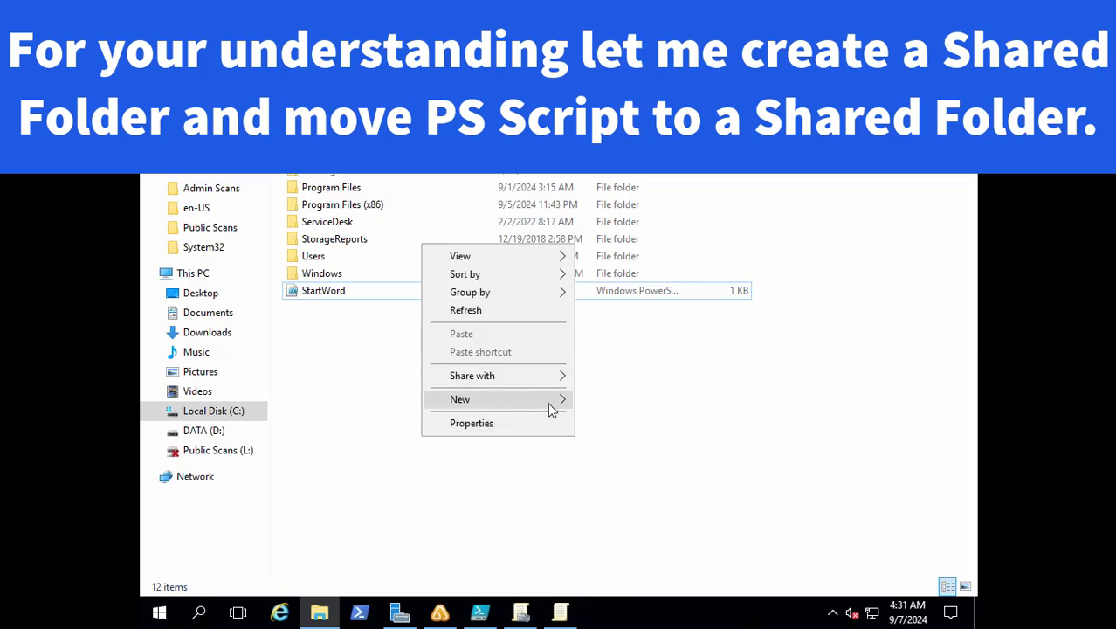
mouse_move(563, 401)
click(600, 395)
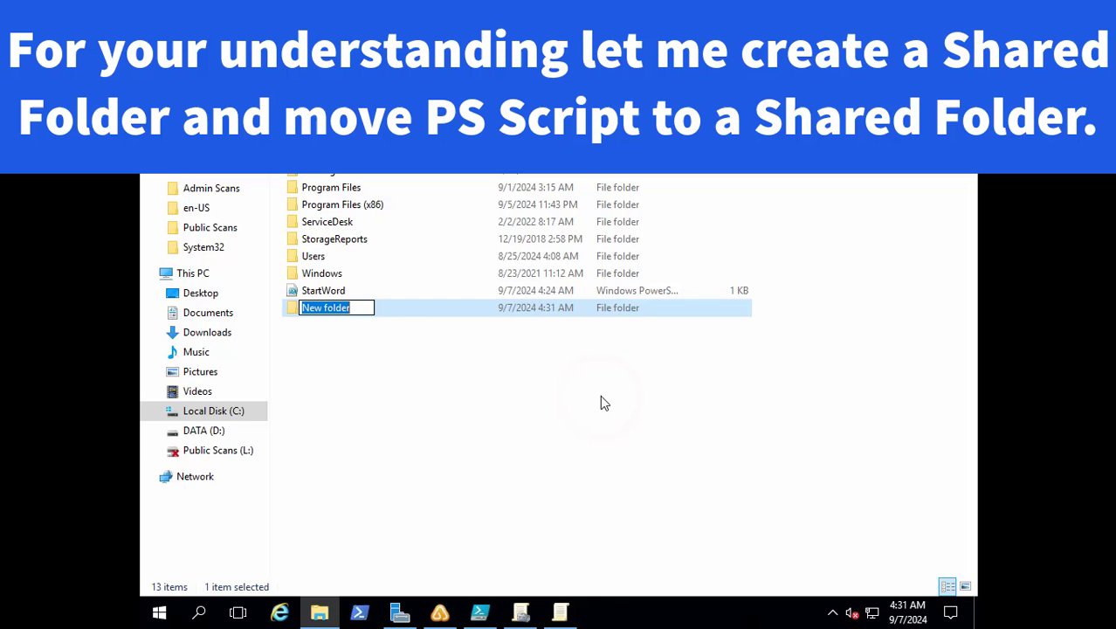
text(PSSc)
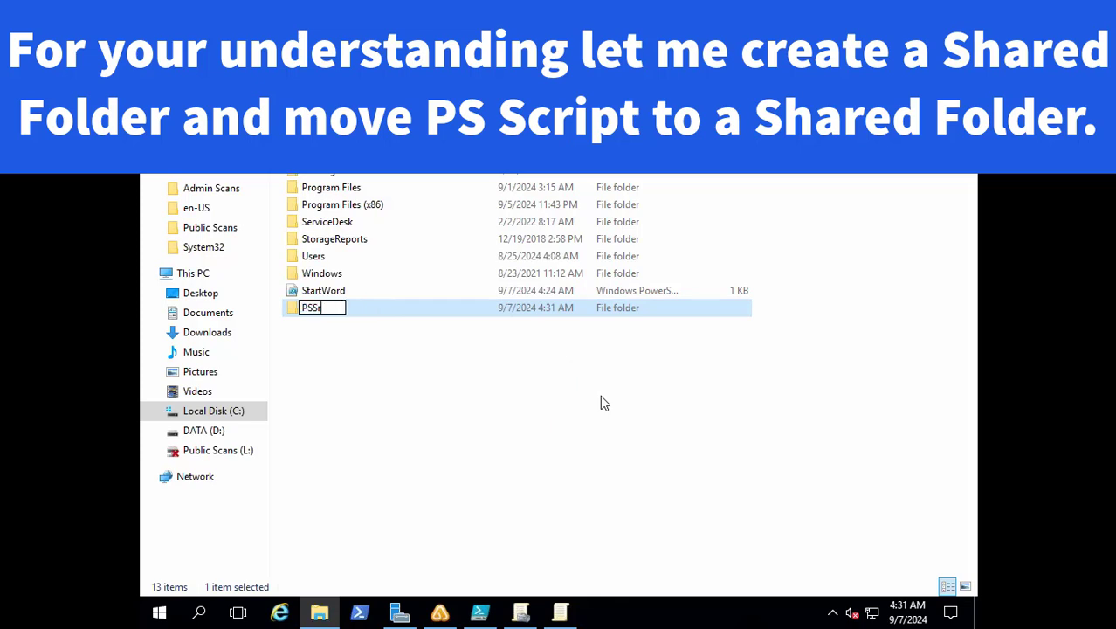
text(ript)
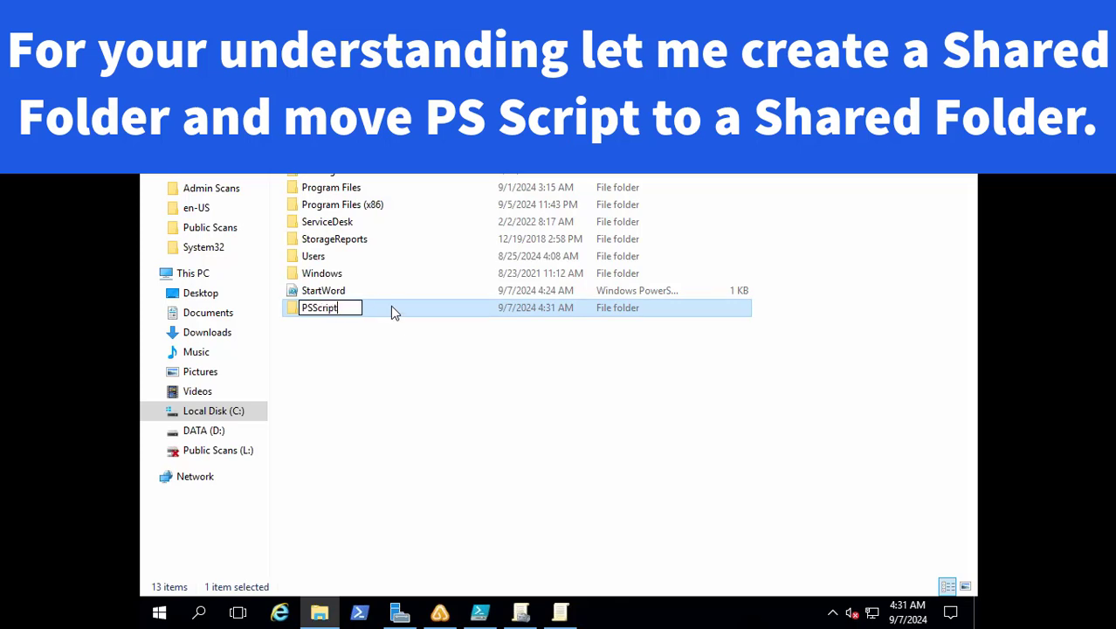
click(406, 375)
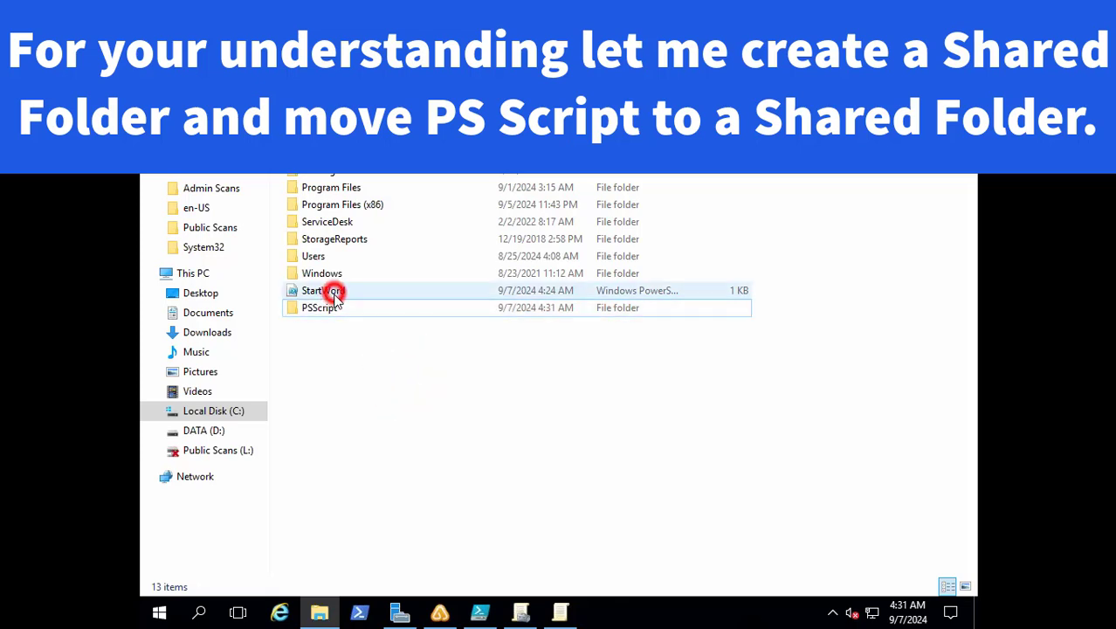
drag(336, 295, 338, 312)
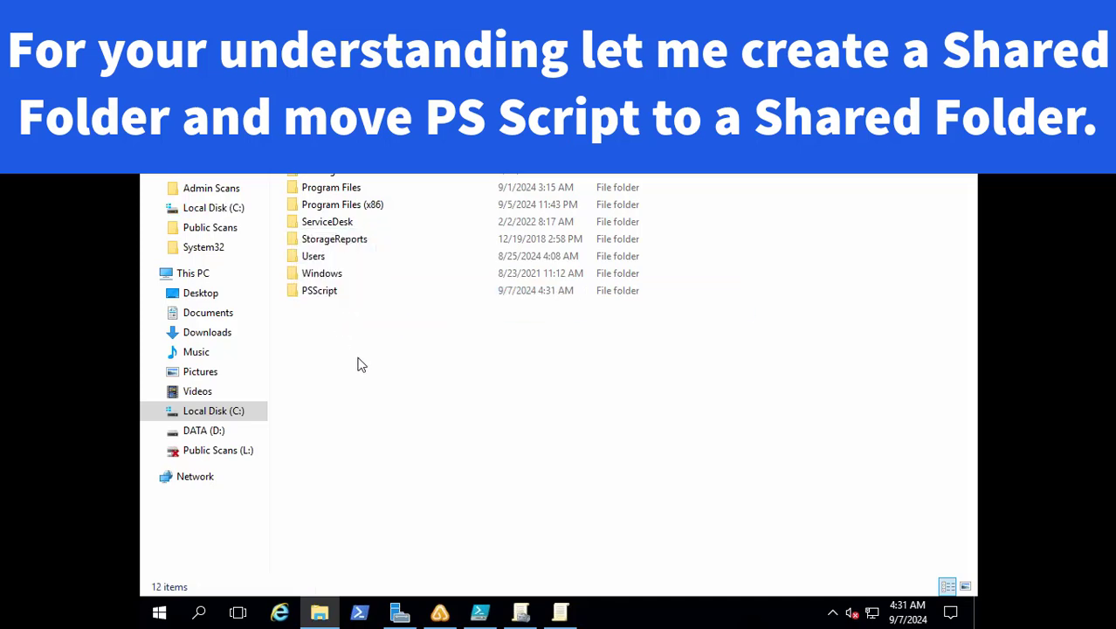
Step: Share the PSScript folder on the network with Everyone through its Sharing properties
click(319, 294)
right_click(319, 295)
click(369, 583)
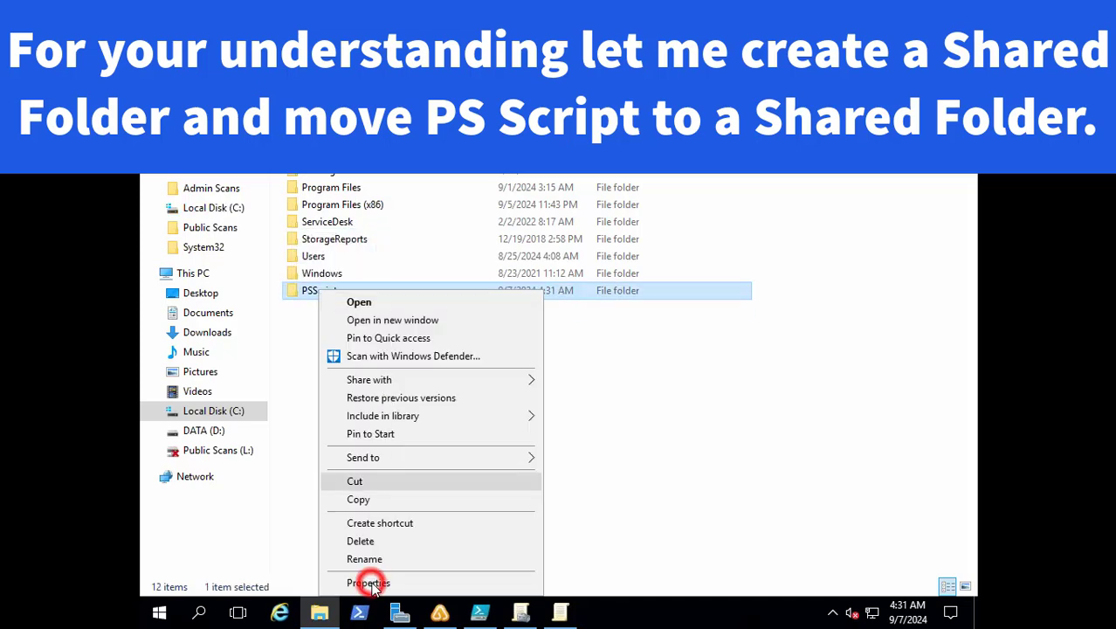
click(478, 198)
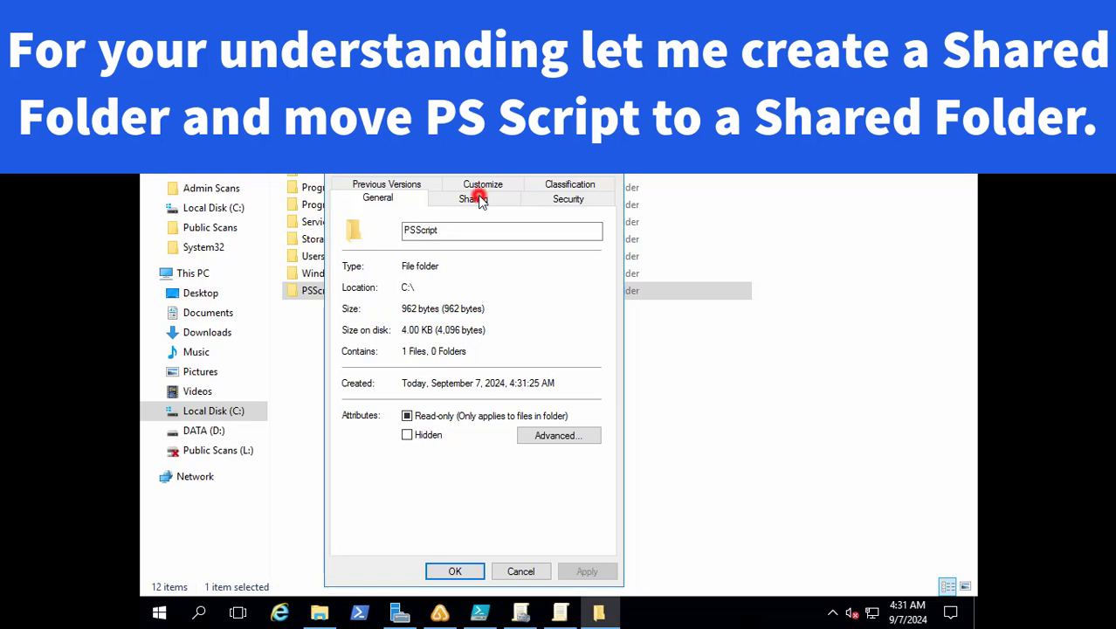
click(378, 311)
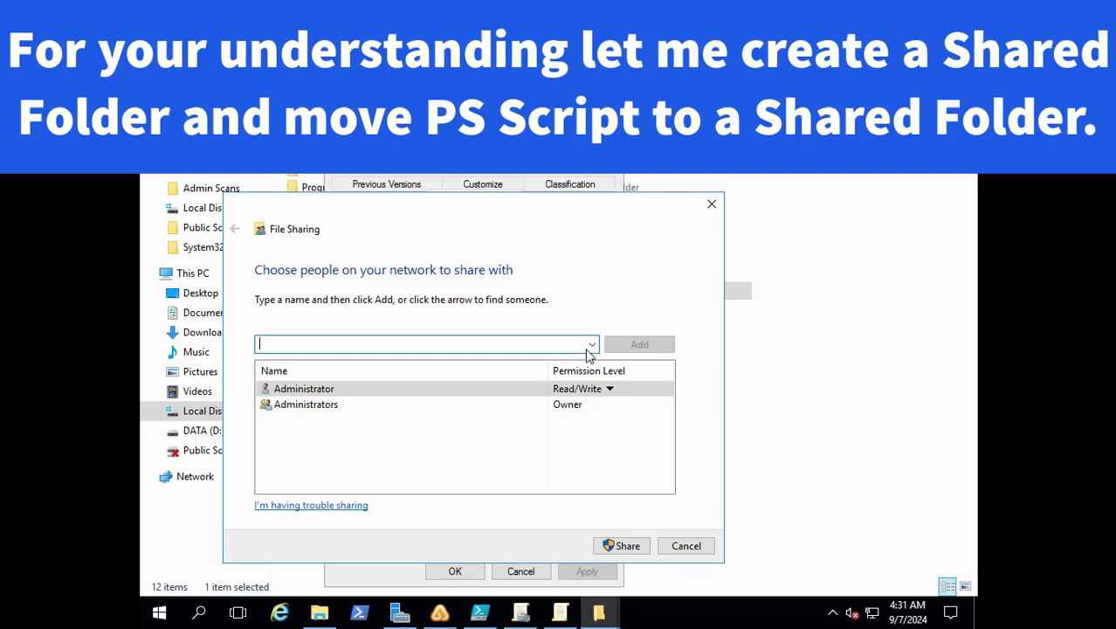
click(591, 345)
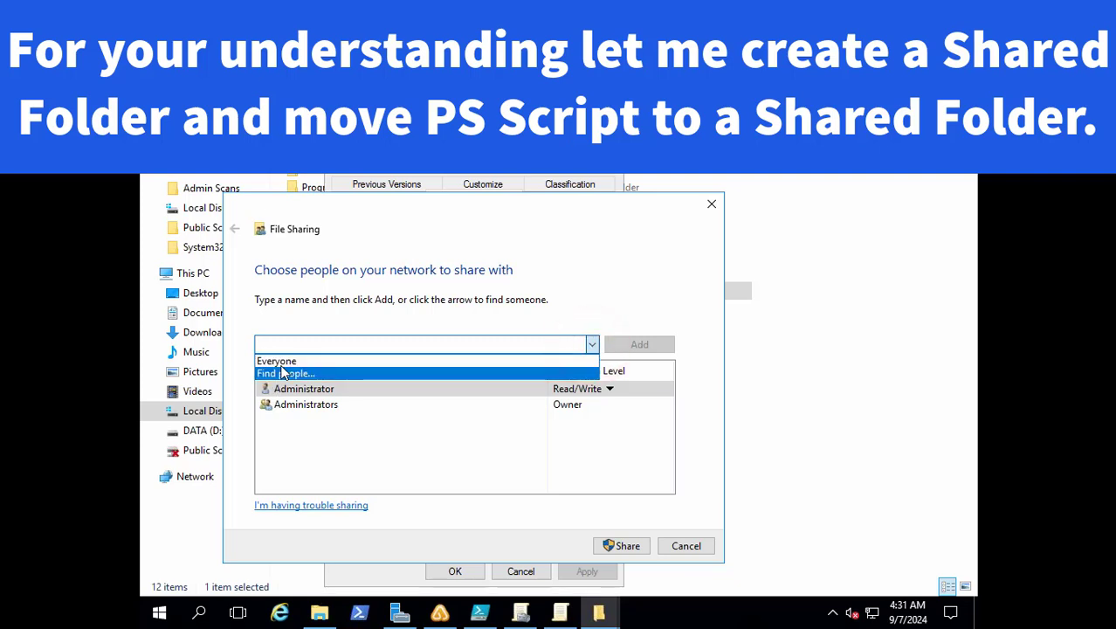
click(276, 362)
click(634, 345)
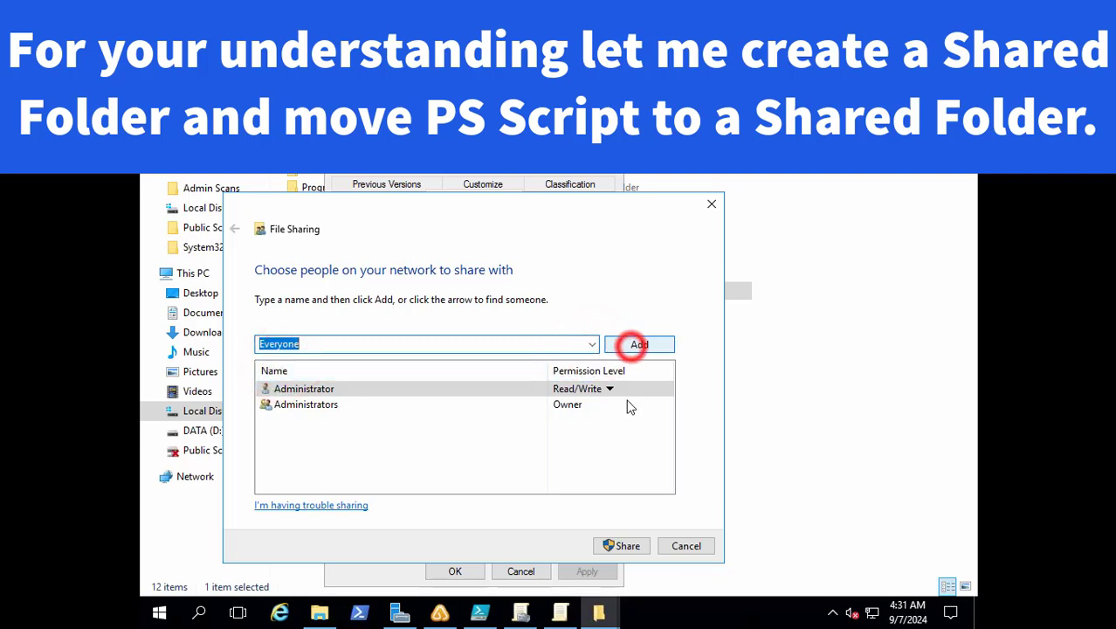
click(626, 545)
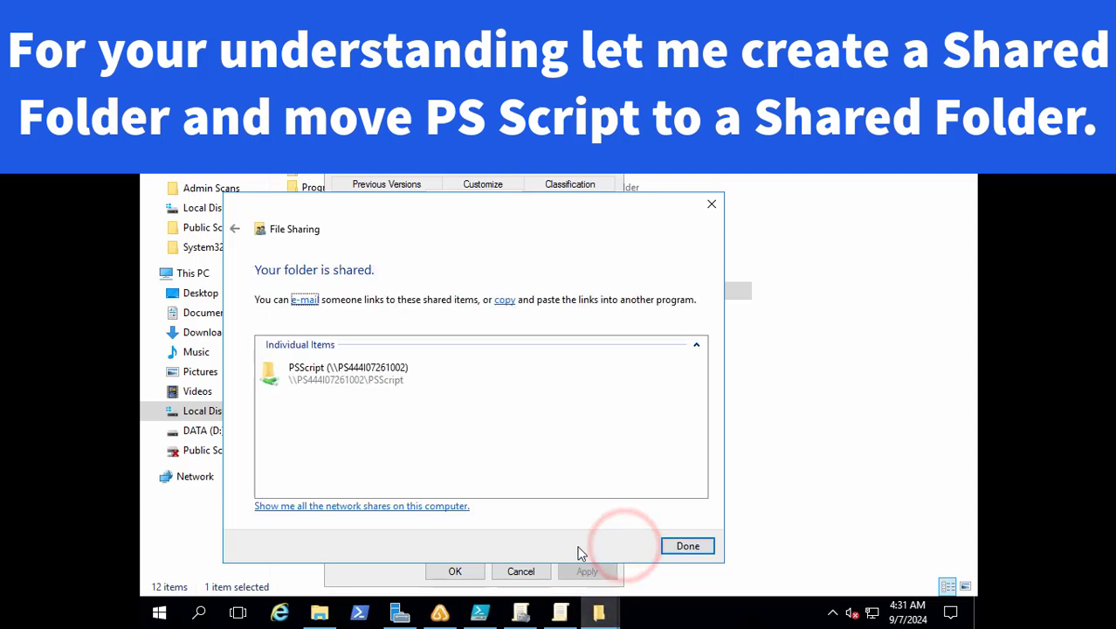
click(689, 547)
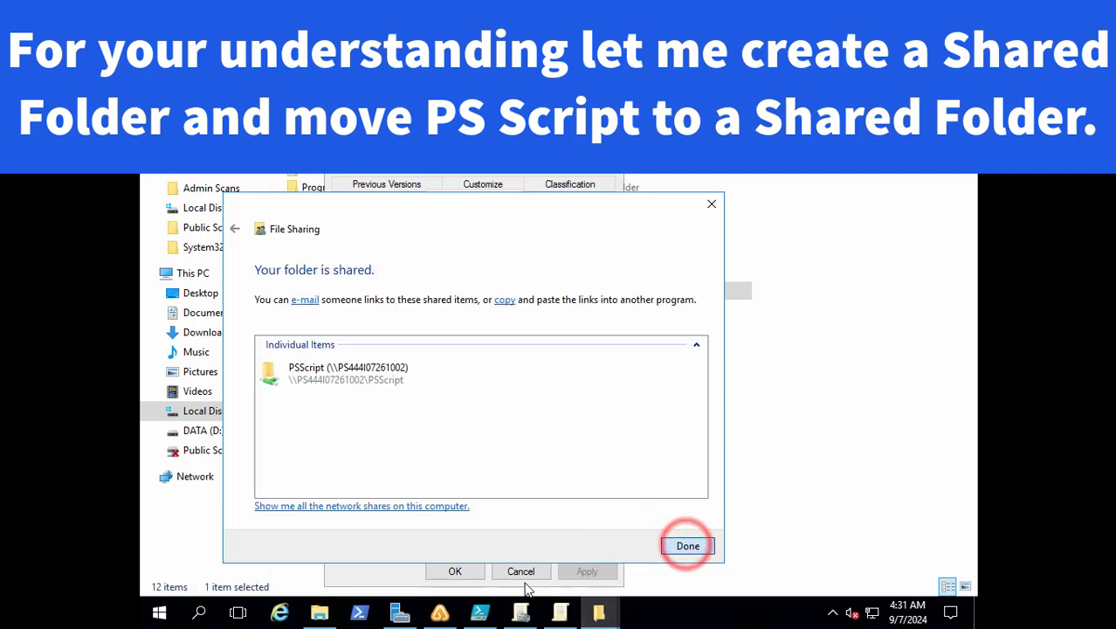
click(454, 571)
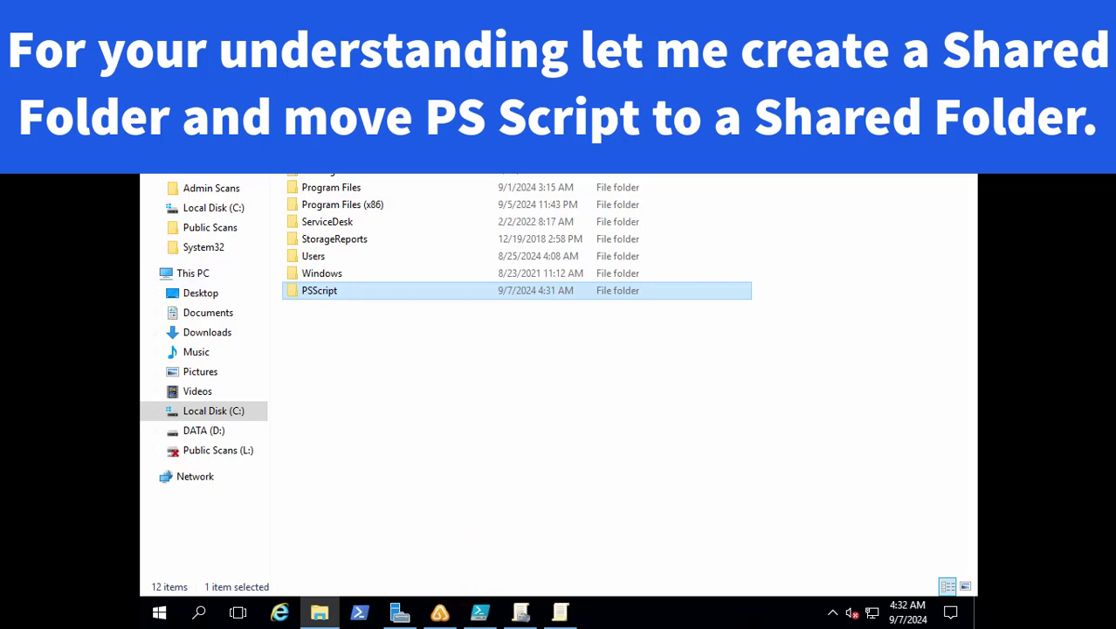
click(356, 410)
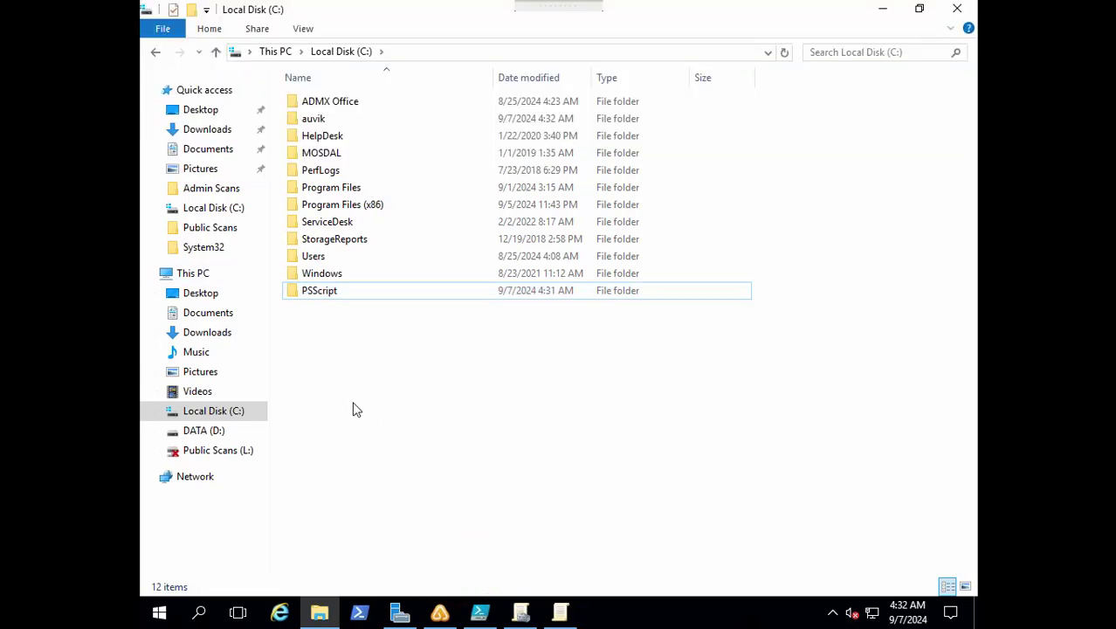
double_click(331, 295)
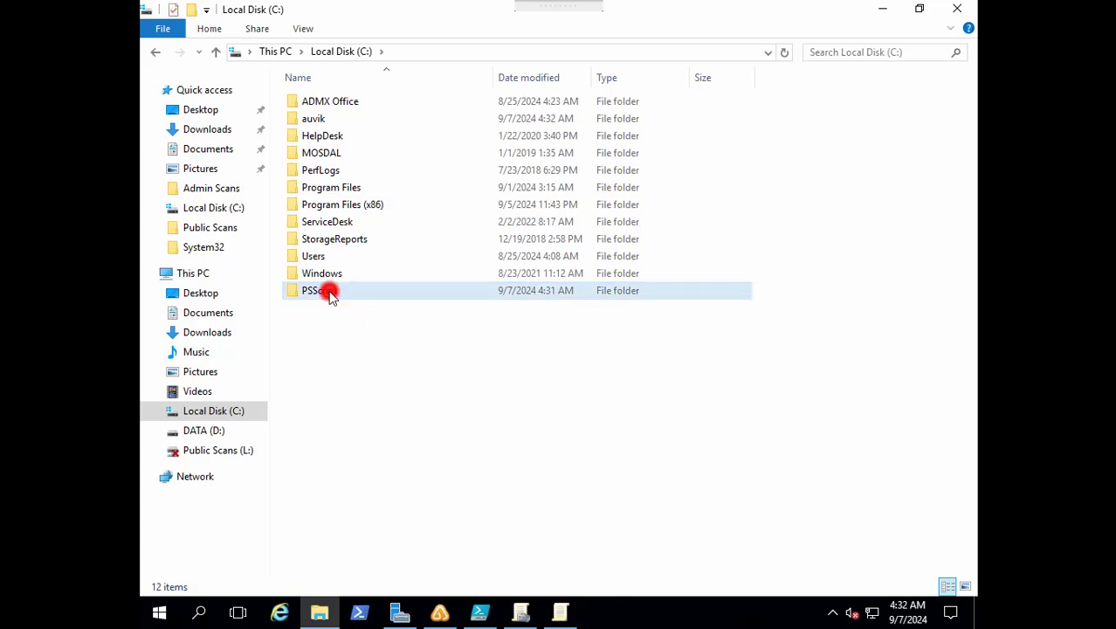
click(152, 52)
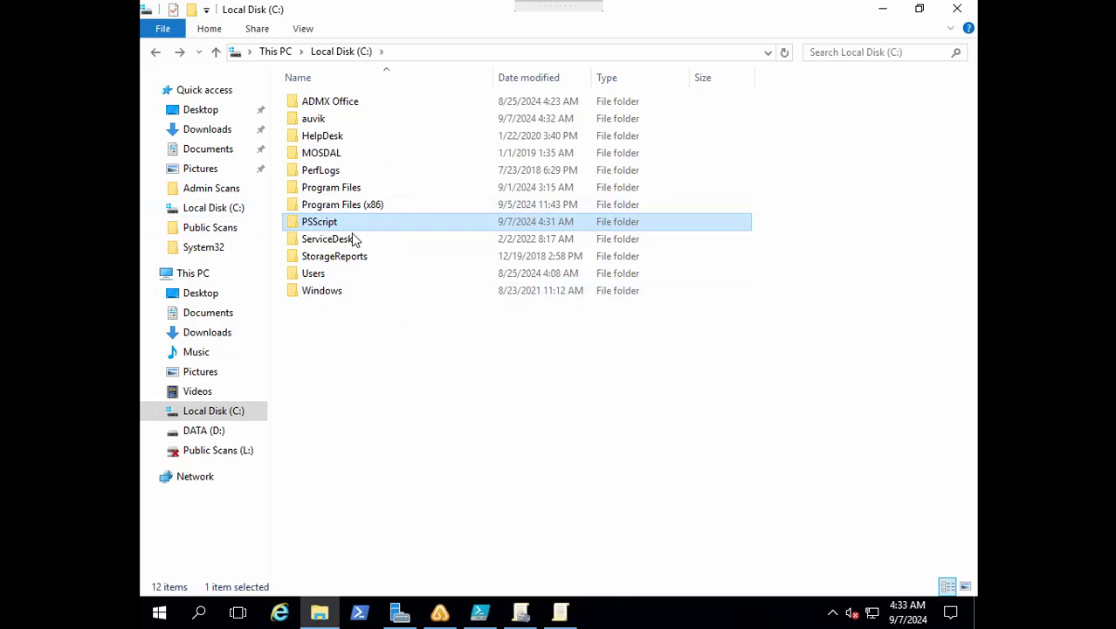
Step: Reopen the Logon properties and remove the PowerShell script entry with the wrong path
click(559, 616)
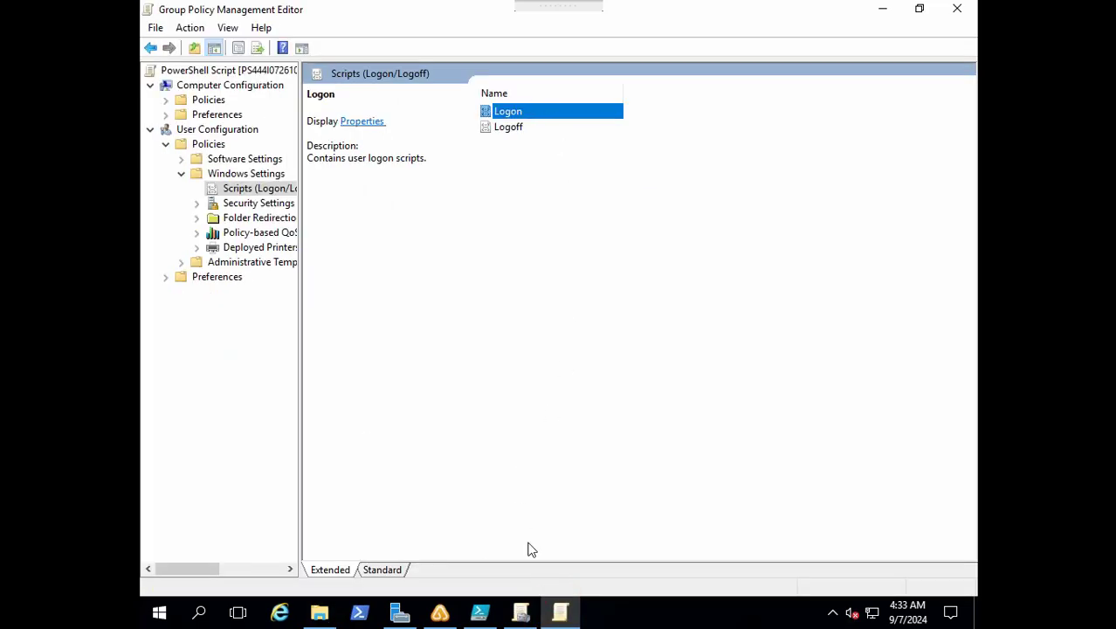
click(515, 112)
right_click(517, 115)
click(553, 122)
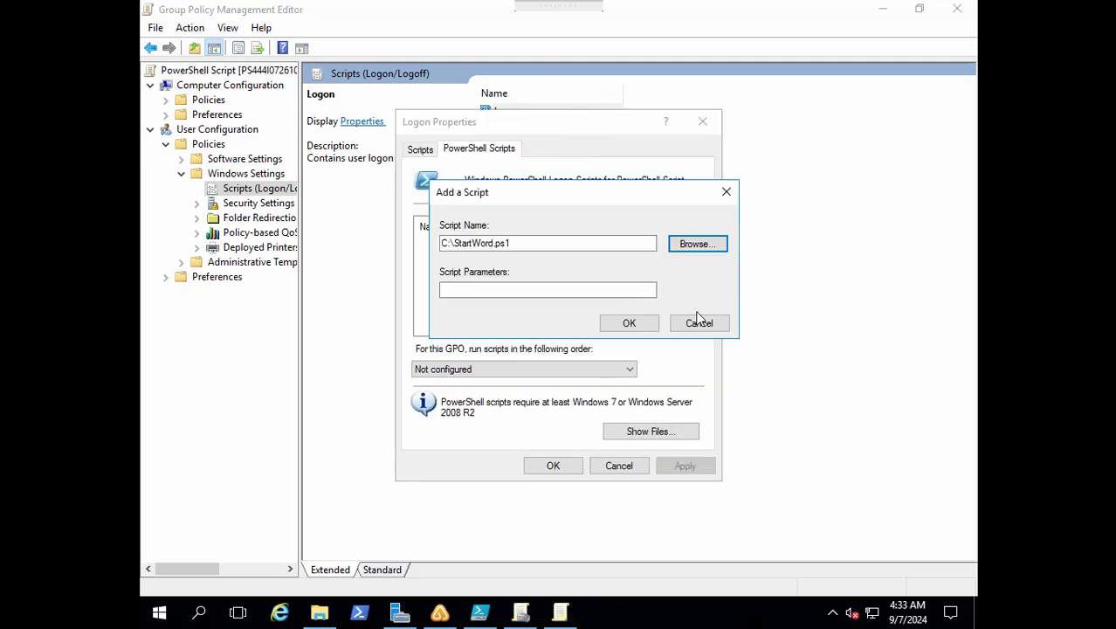
click(697, 321)
click(658, 375)
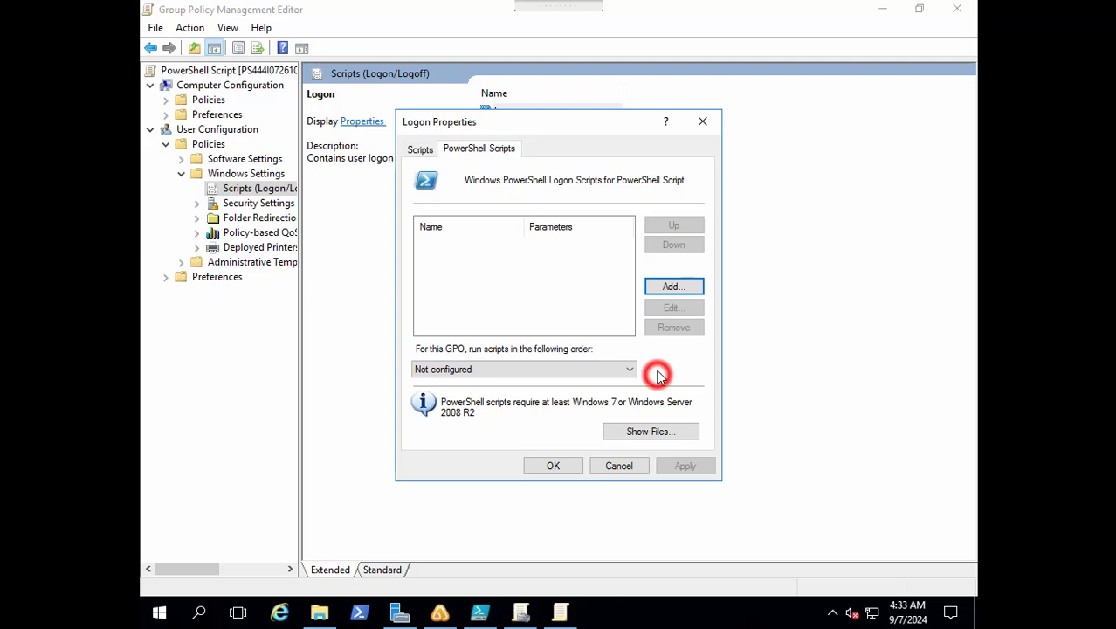
Step: Add C:\PSScript\StartWord.ps1 as the PowerShell logon script, then apply and close
click(670, 289)
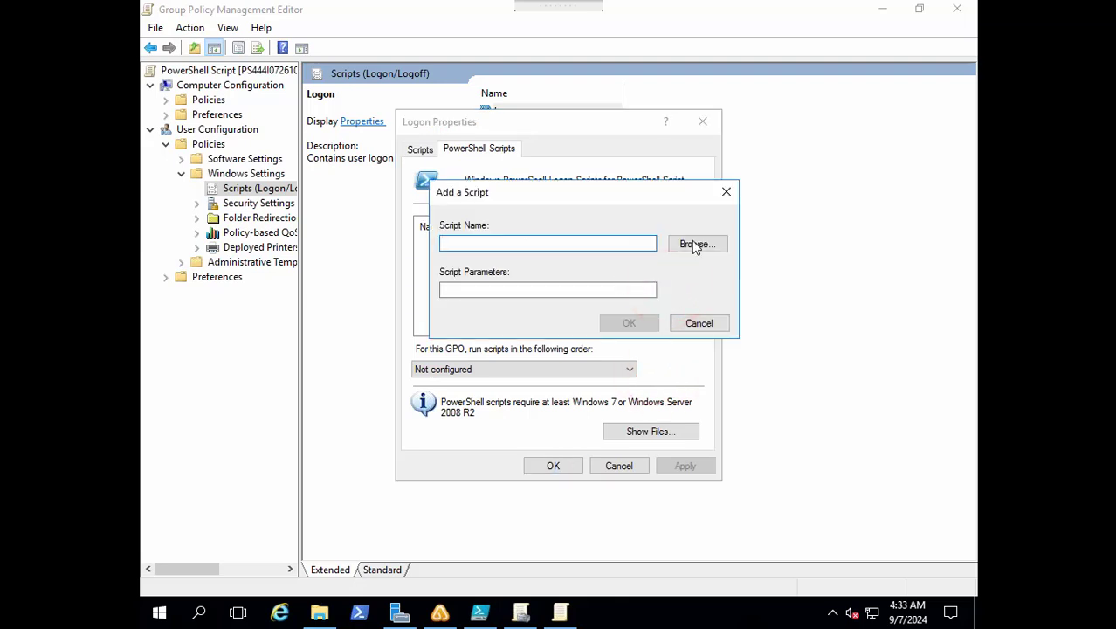
click(695, 243)
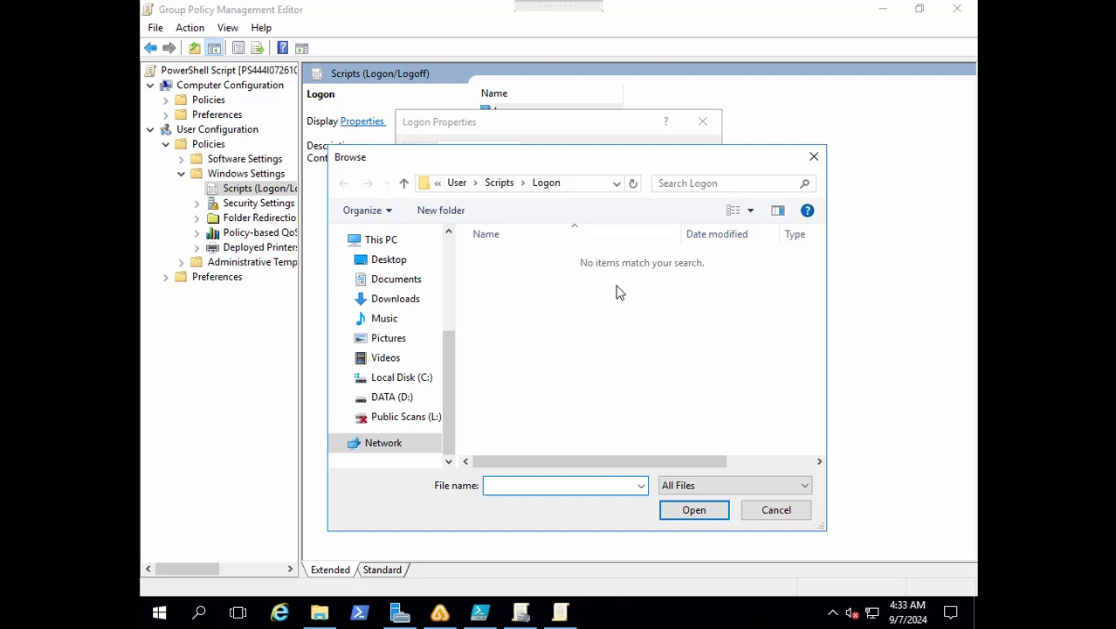
click(374, 382)
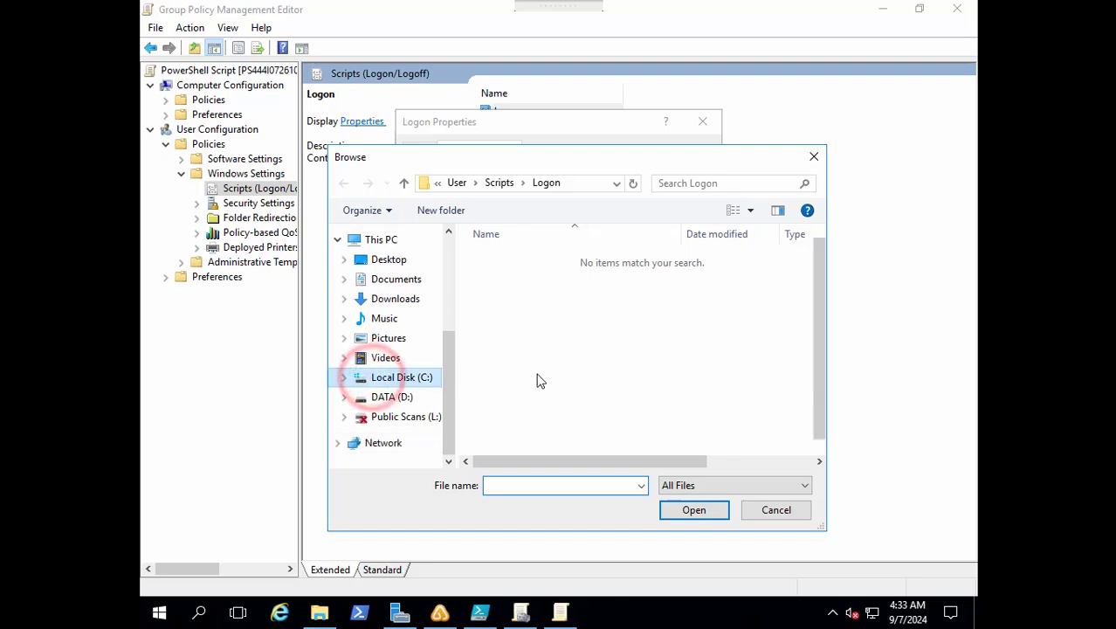
double_click(507, 378)
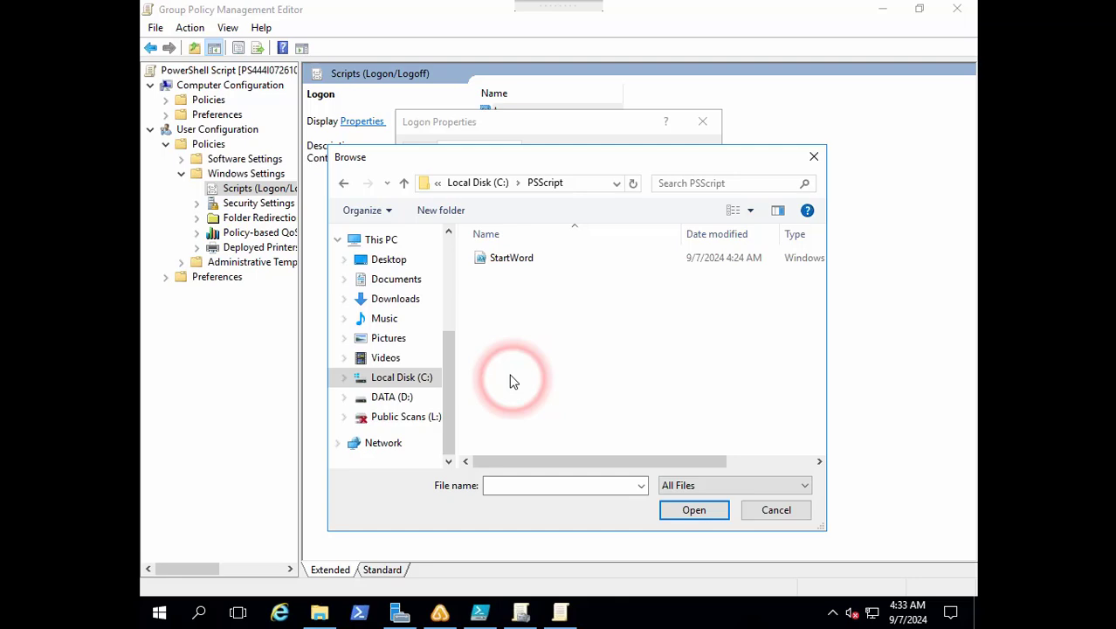
double_click(505, 260)
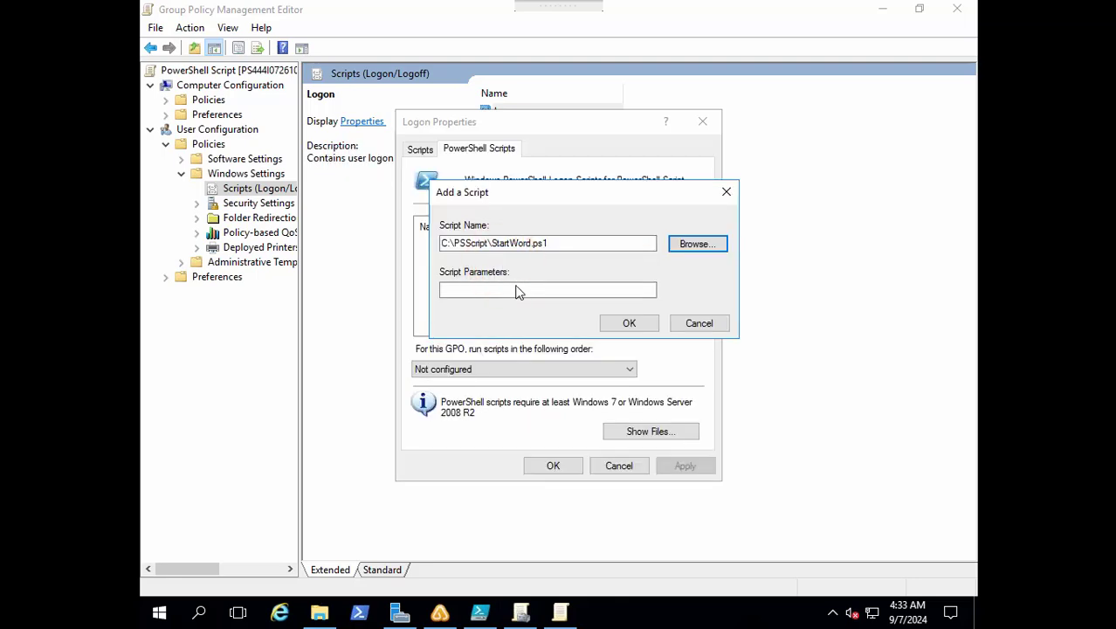
click(492, 287)
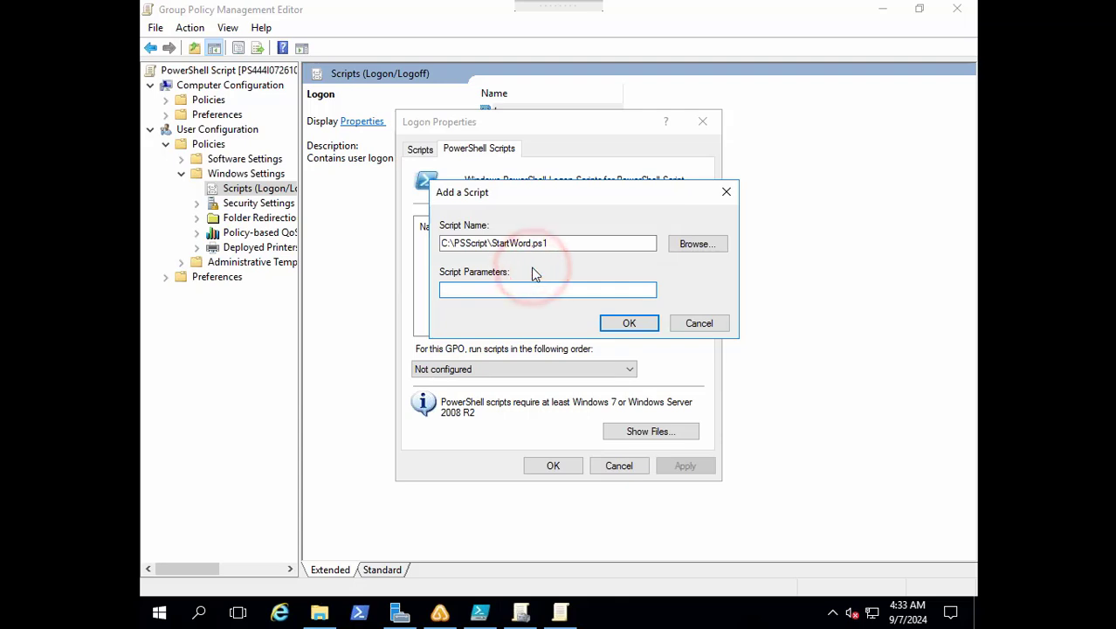
click(630, 324)
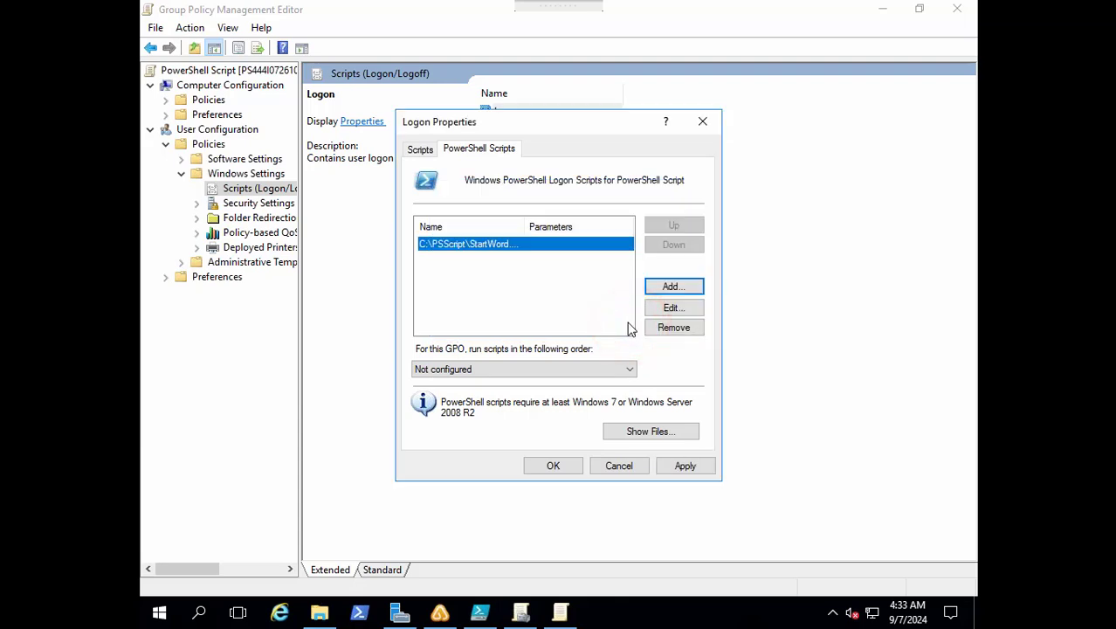
click(680, 465)
click(557, 467)
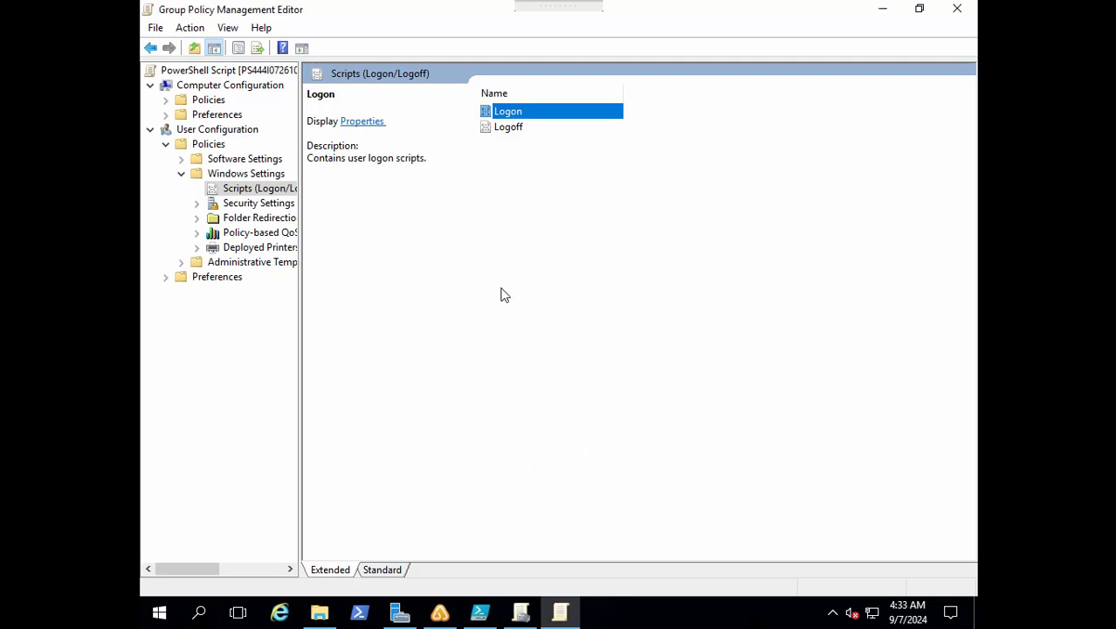
Step: Close the Group Policy Management Editor and minimize Group Policy Management
click(957, 9)
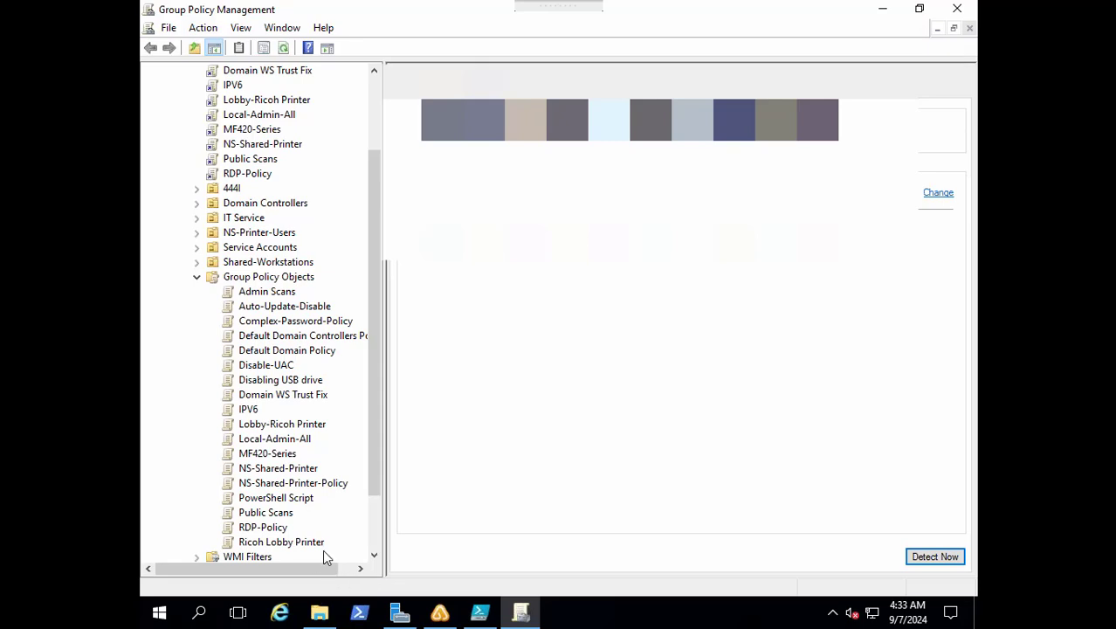
click(522, 613)
Step: In Active Directory Users and Computers, create an unprotected 'PowerShell Logon Script' OU at the domain root
click(400, 613)
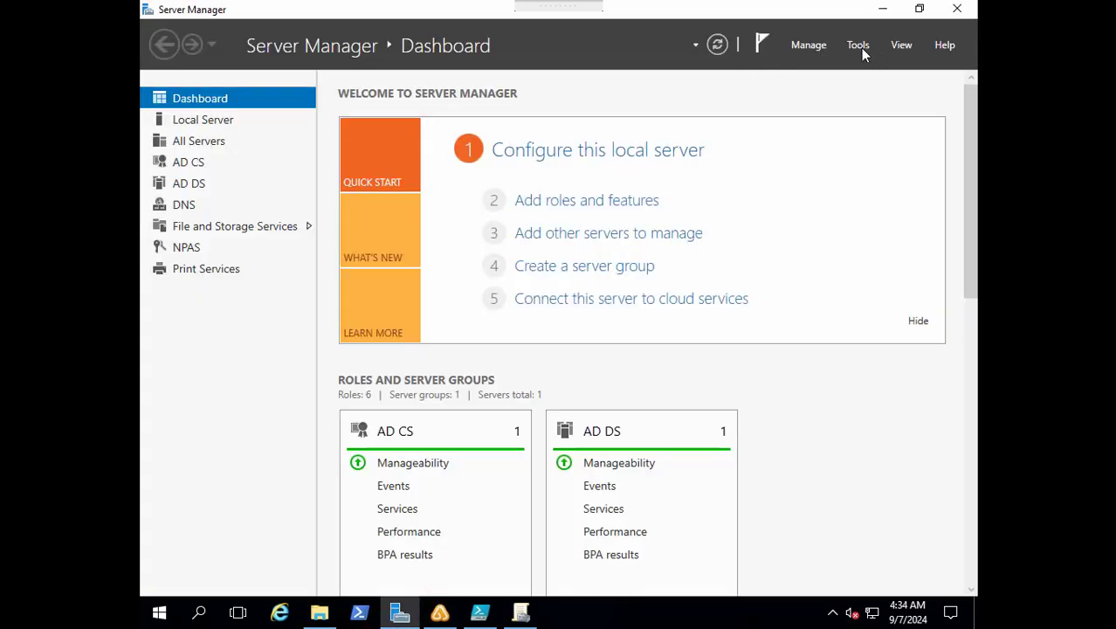
click(860, 48)
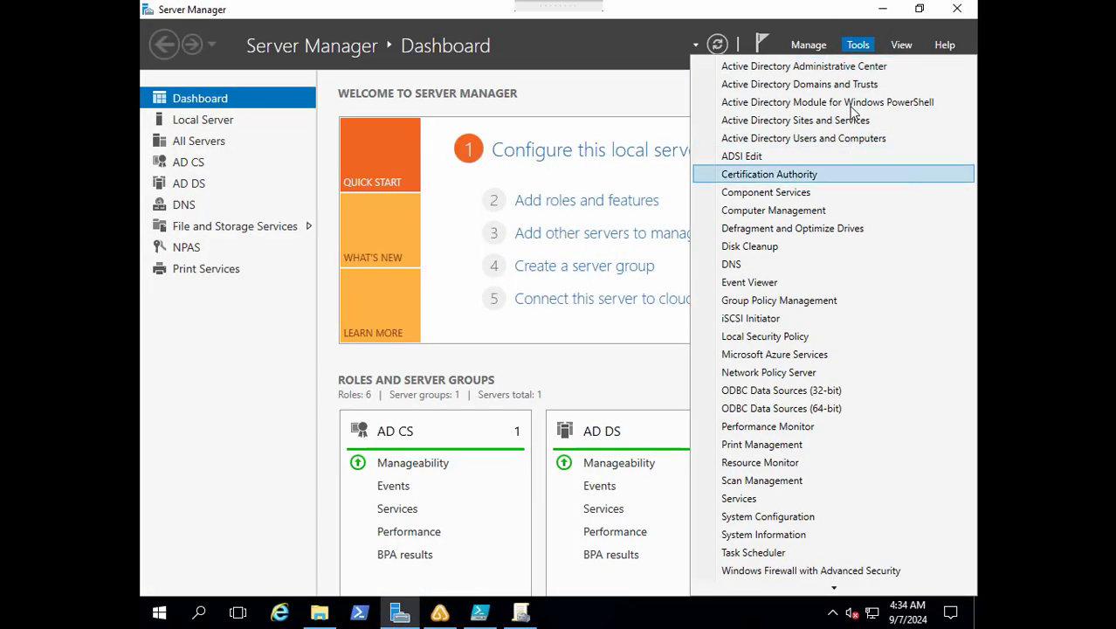
click(840, 136)
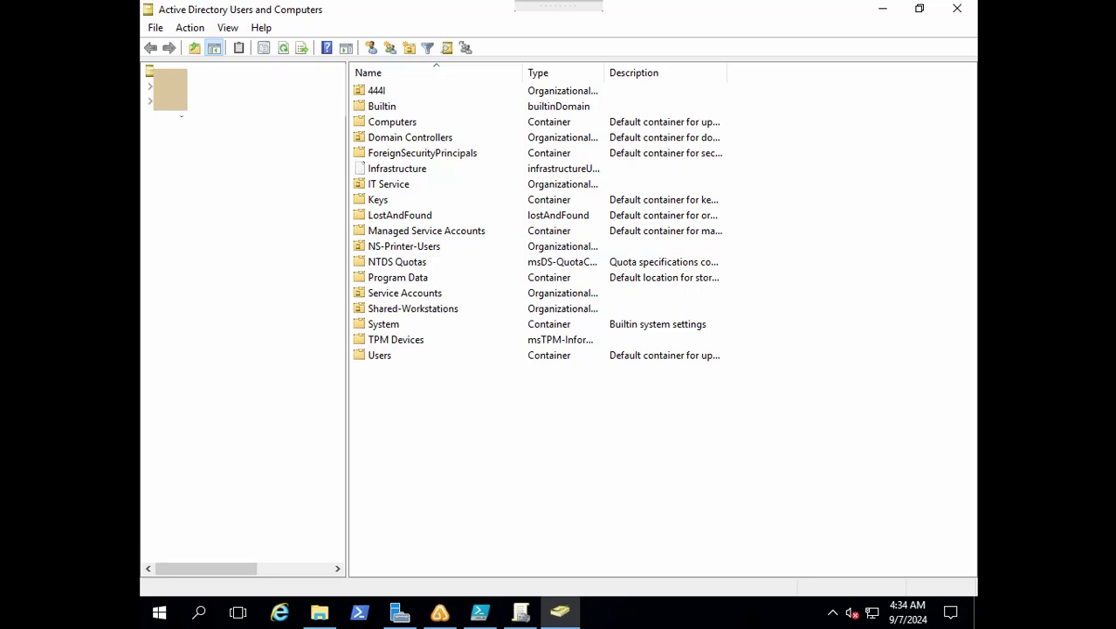
right_click(285, 262)
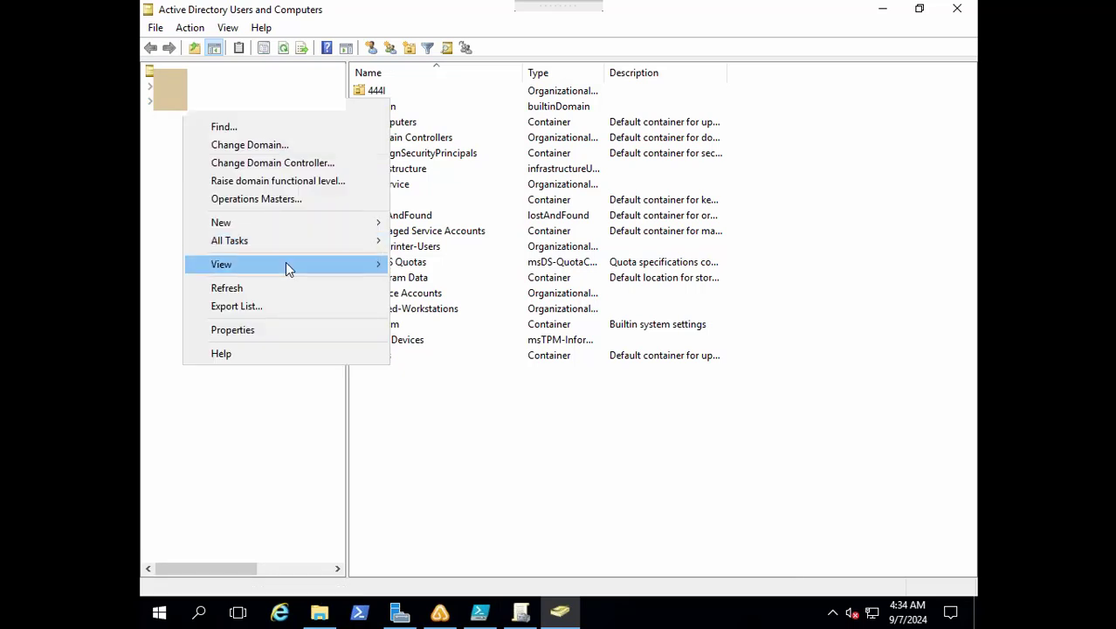
mouse_move(288, 224)
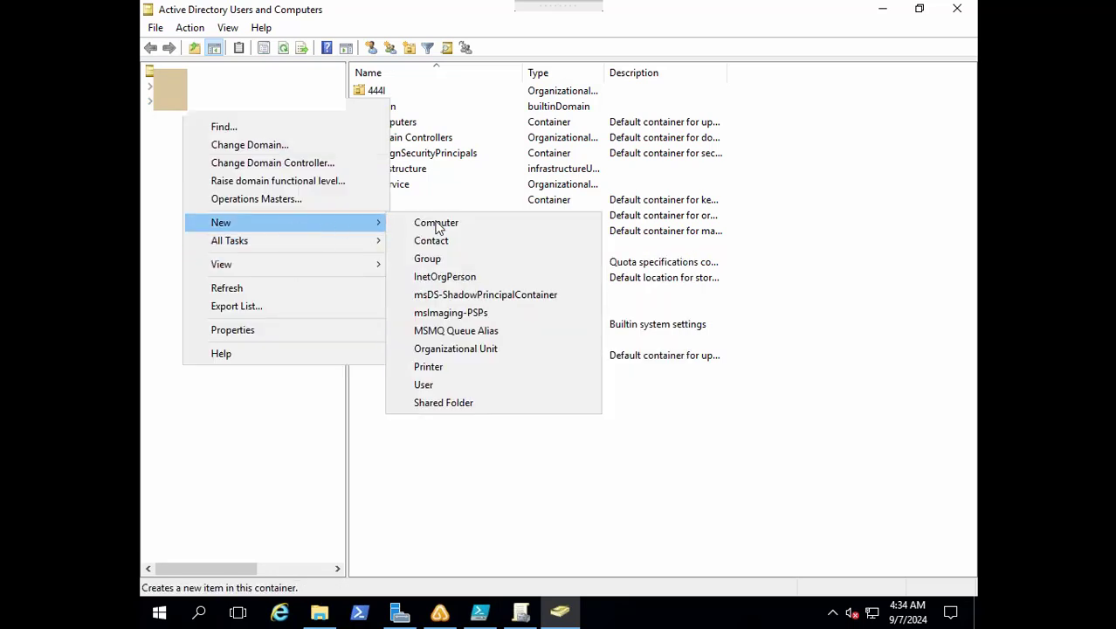
click(463, 349)
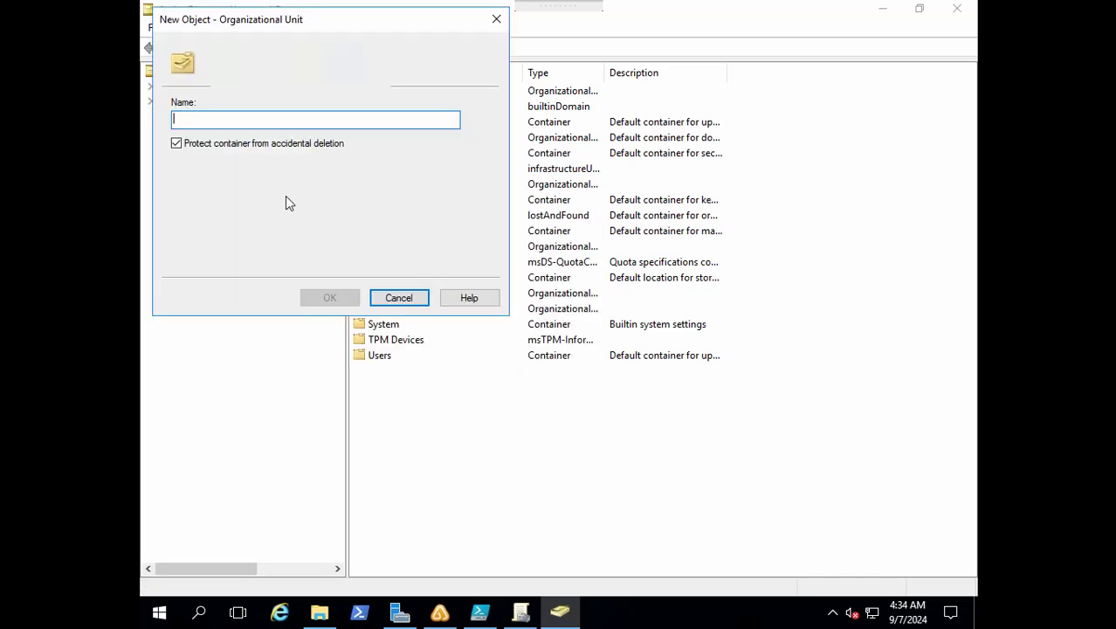
click(234, 144)
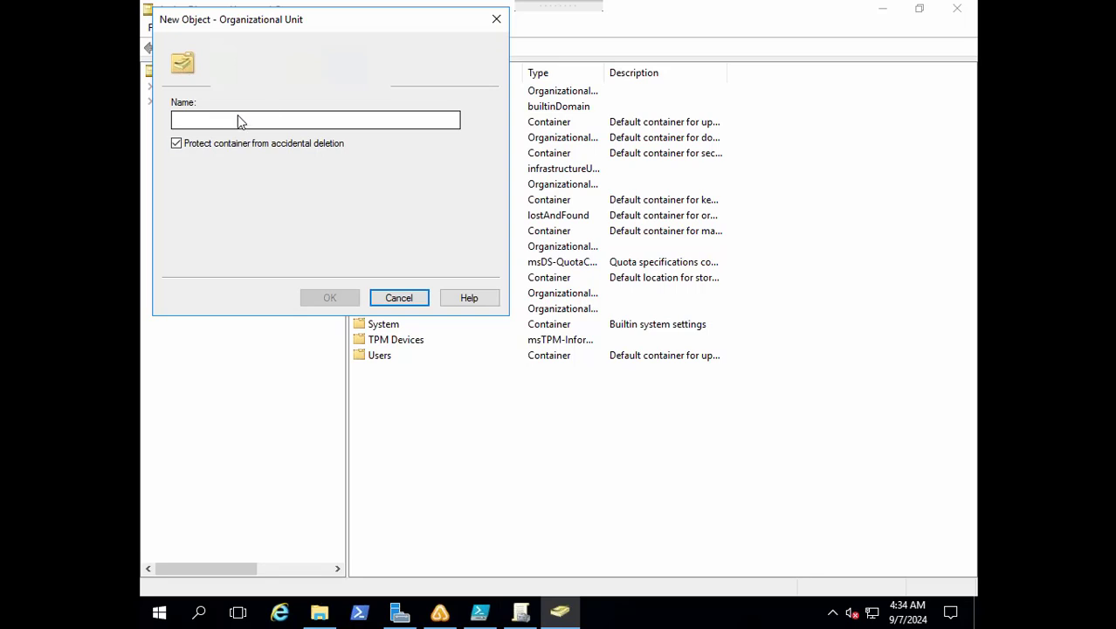
text(PowerShell Logon Script)
click(176, 144)
click(324, 297)
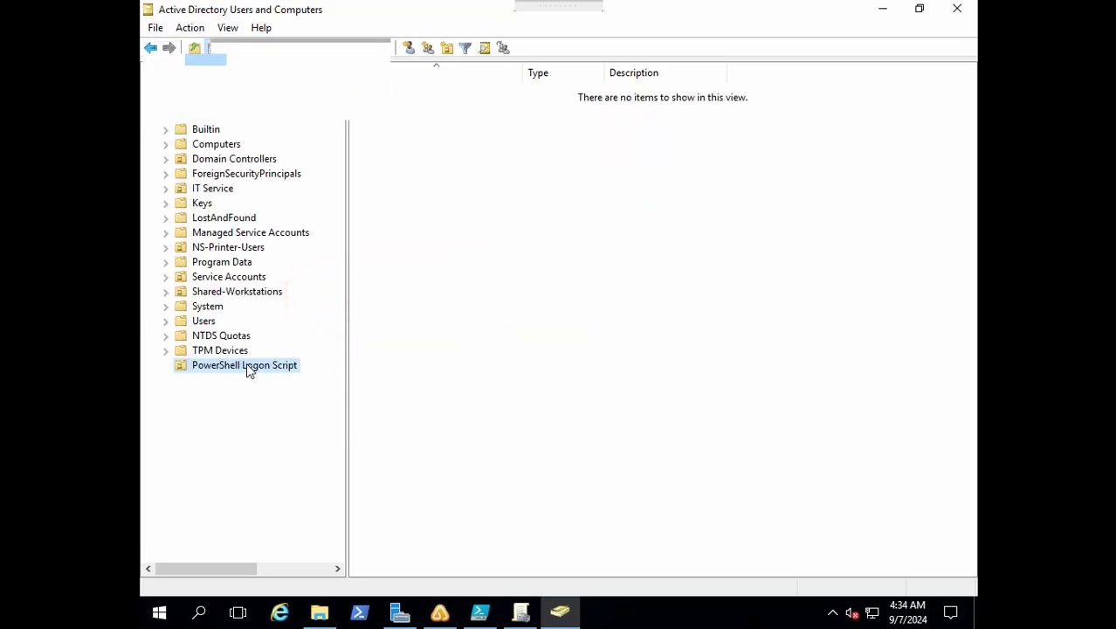
Step: Check the new OU's options, then minimize ADUC and return to Group Policy Management
right_click(413, 311)
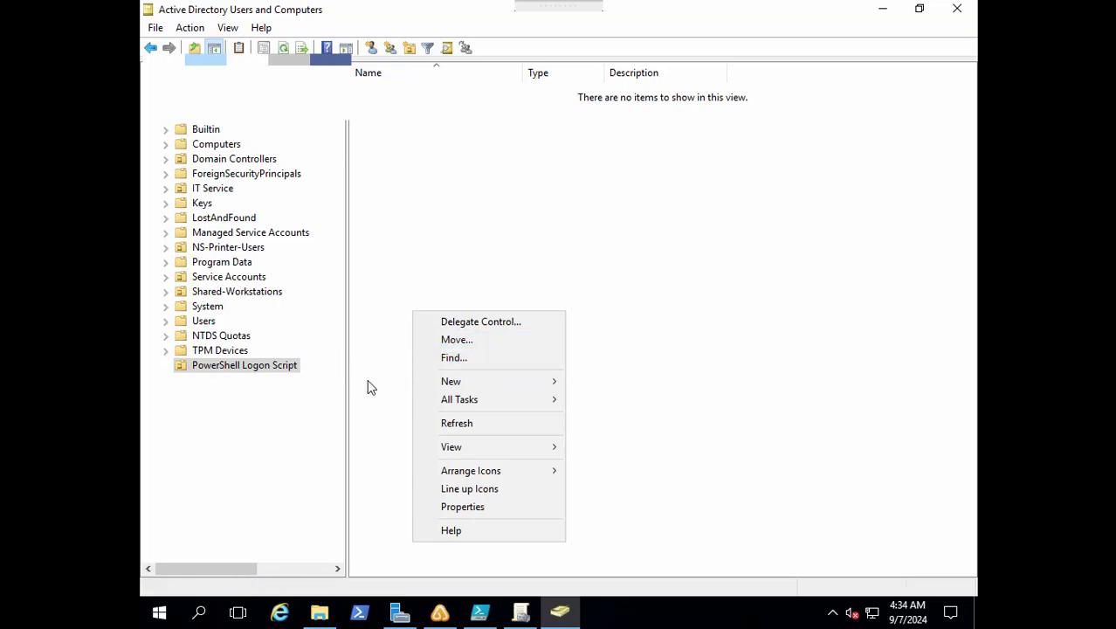
click(606, 169)
click(882, 9)
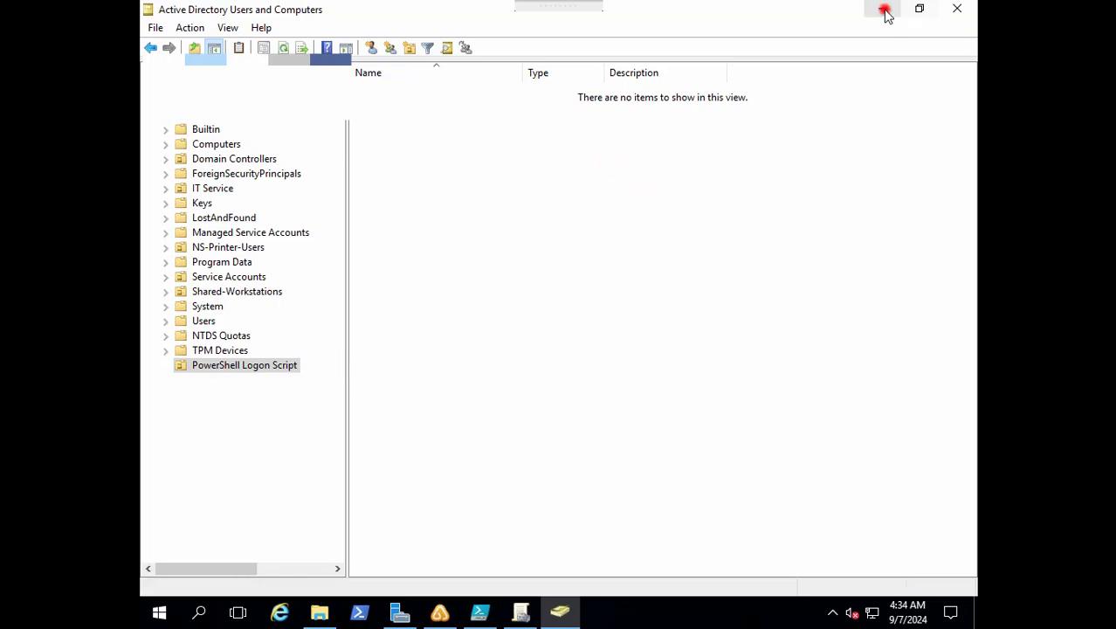
key(alt+Tab)
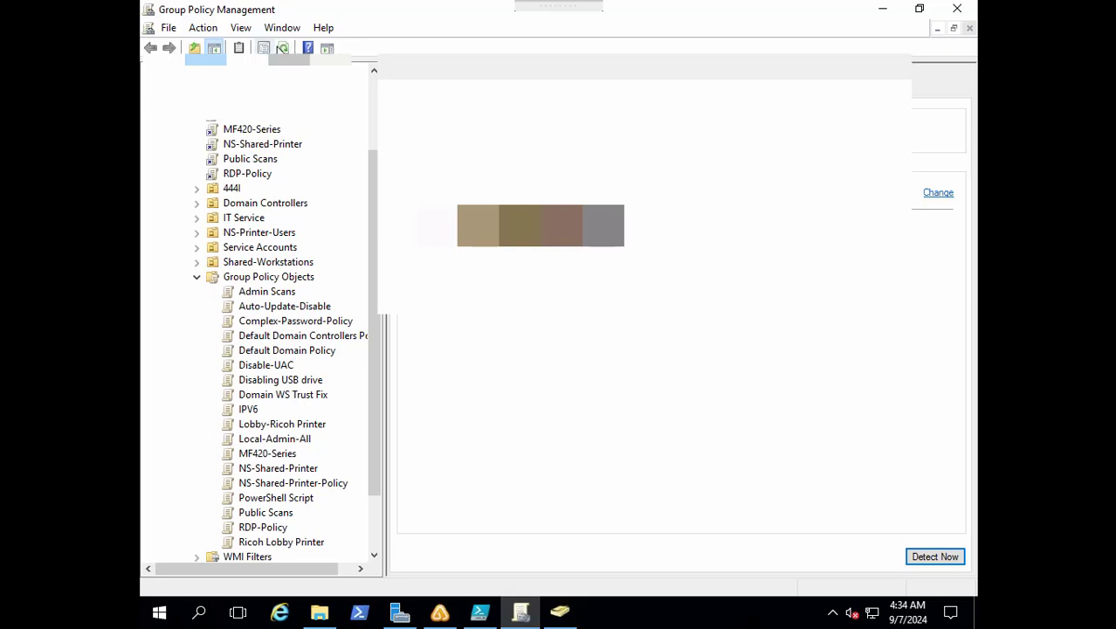
Step: Refresh the domain tree and link the existing PowerShell Script GPO to the PowerShell Logon Script OU
click(282, 48)
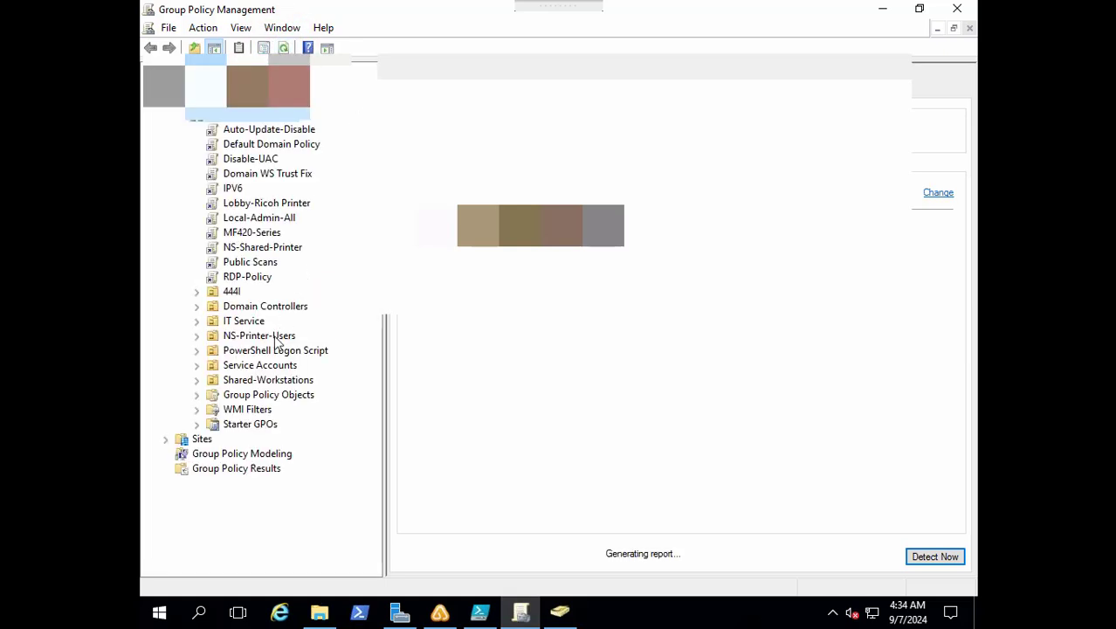
click(229, 352)
right_click(228, 351)
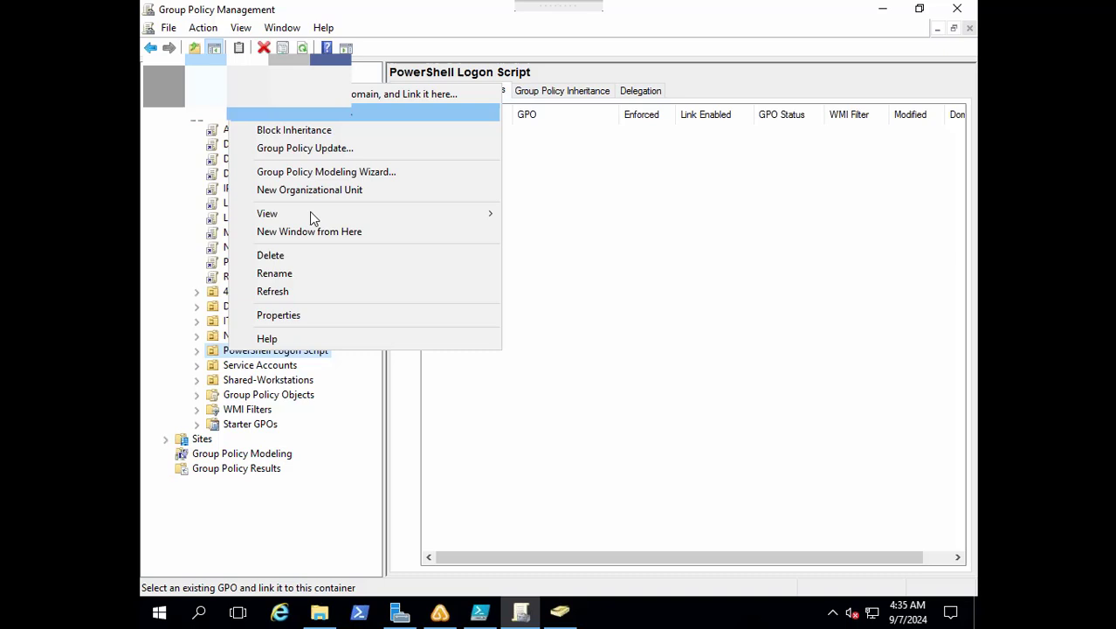
click(305, 112)
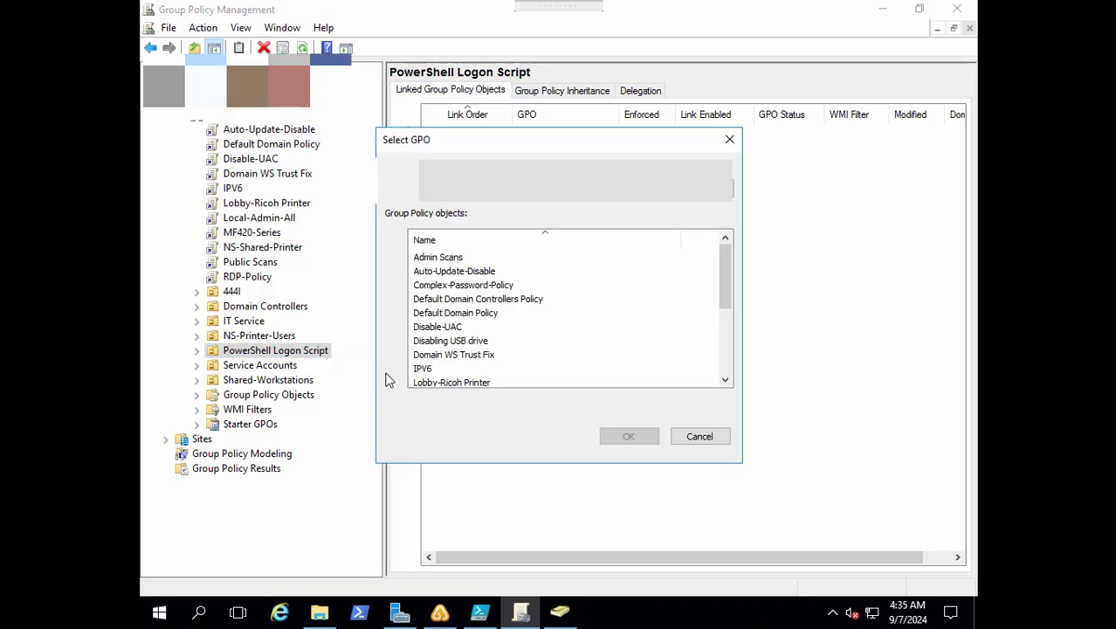
click(730, 362)
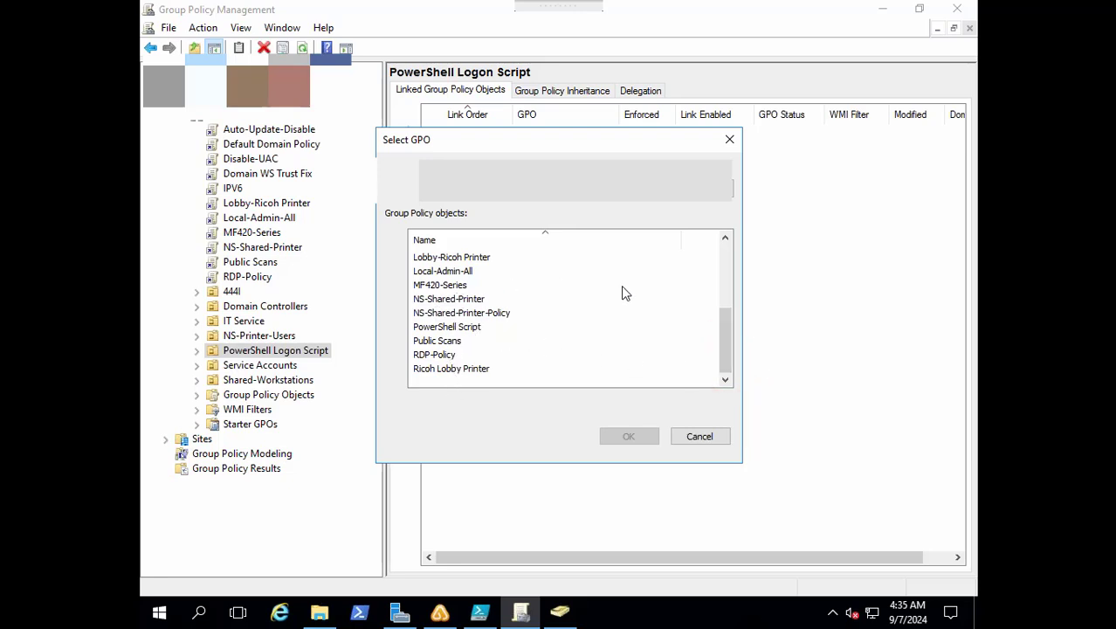
click(467, 313)
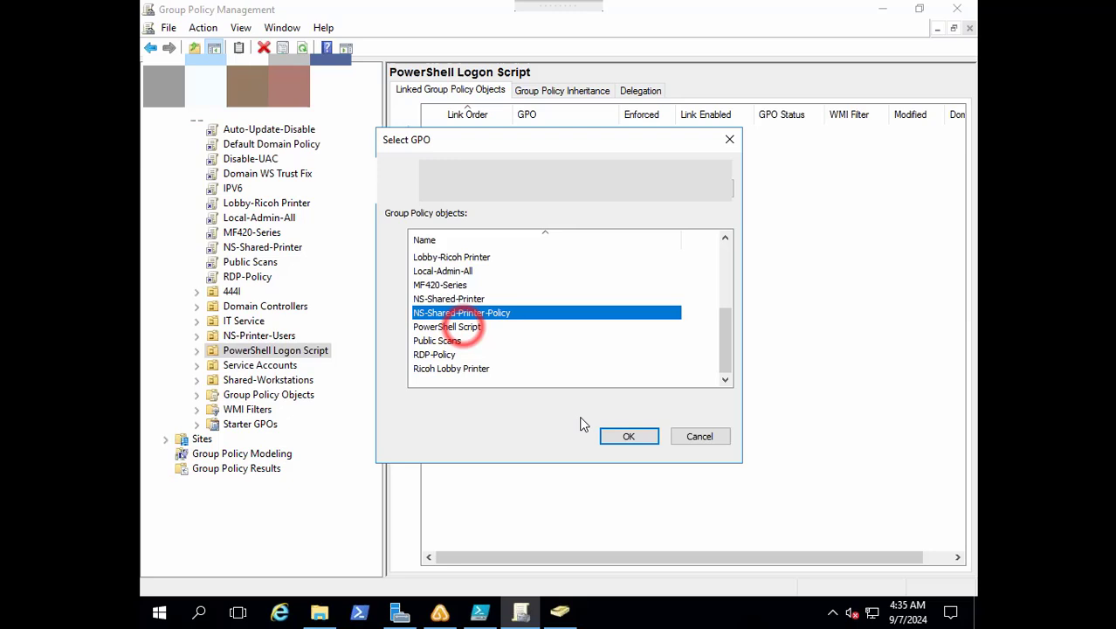
click(628, 435)
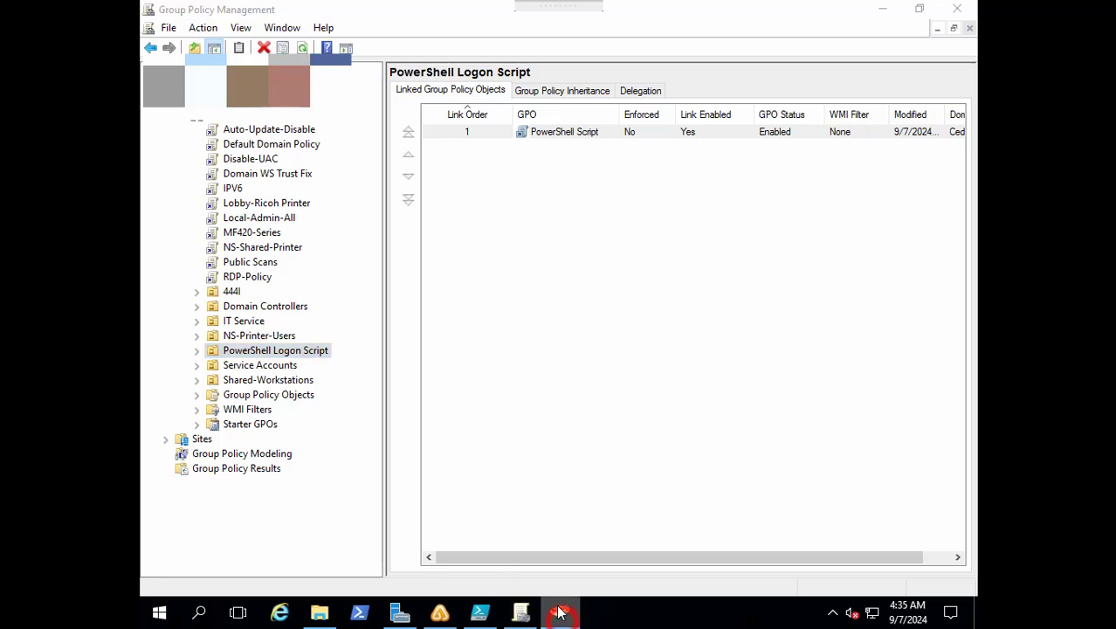
Step: Check the PowerShell Logon Script OU's menus in ADUC without changes, then minimize the remote session
click(560, 614)
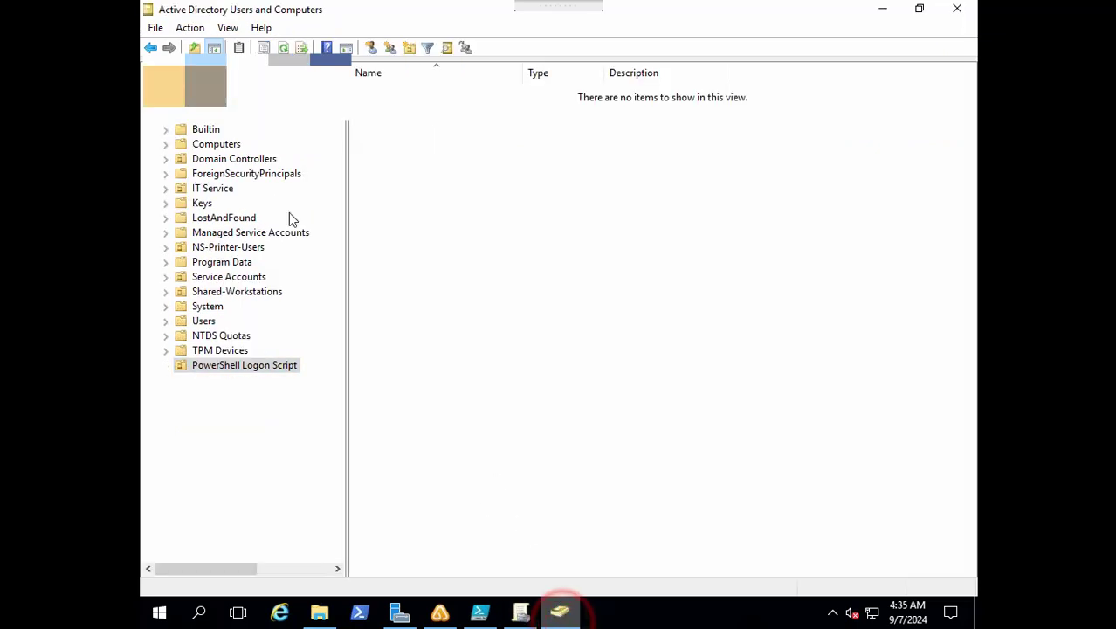
right_click(448, 328)
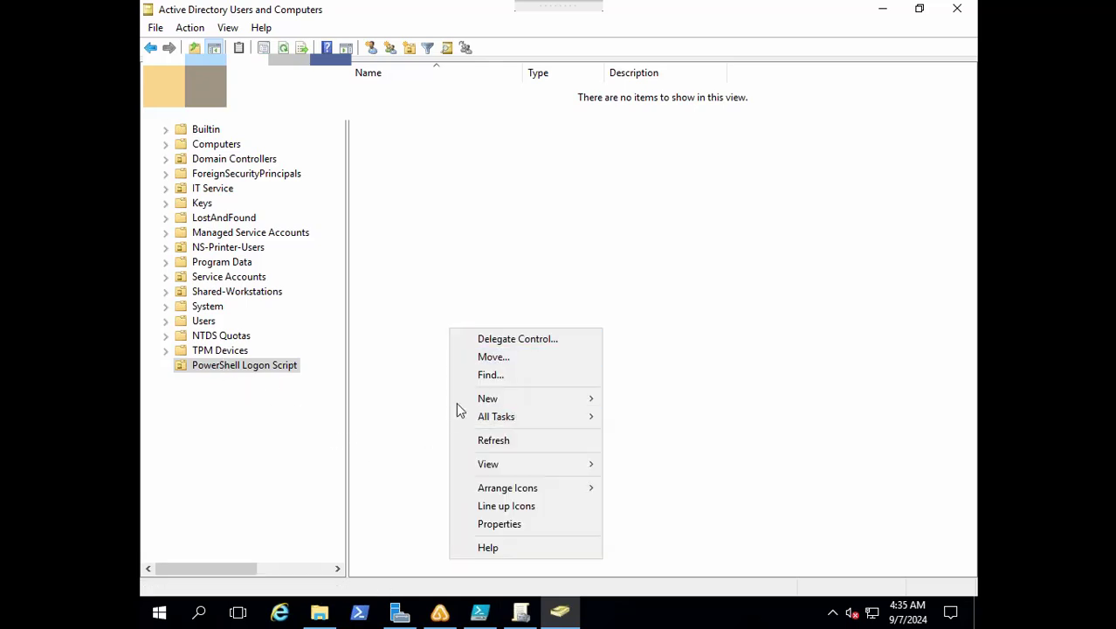
right_click(253, 371)
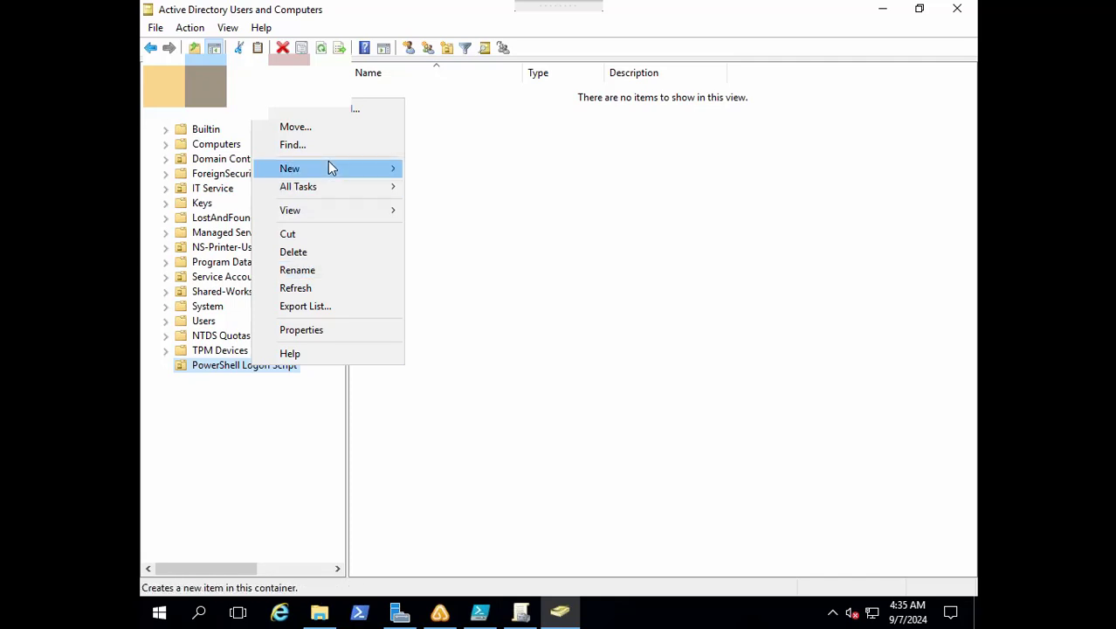
mouse_move(329, 163)
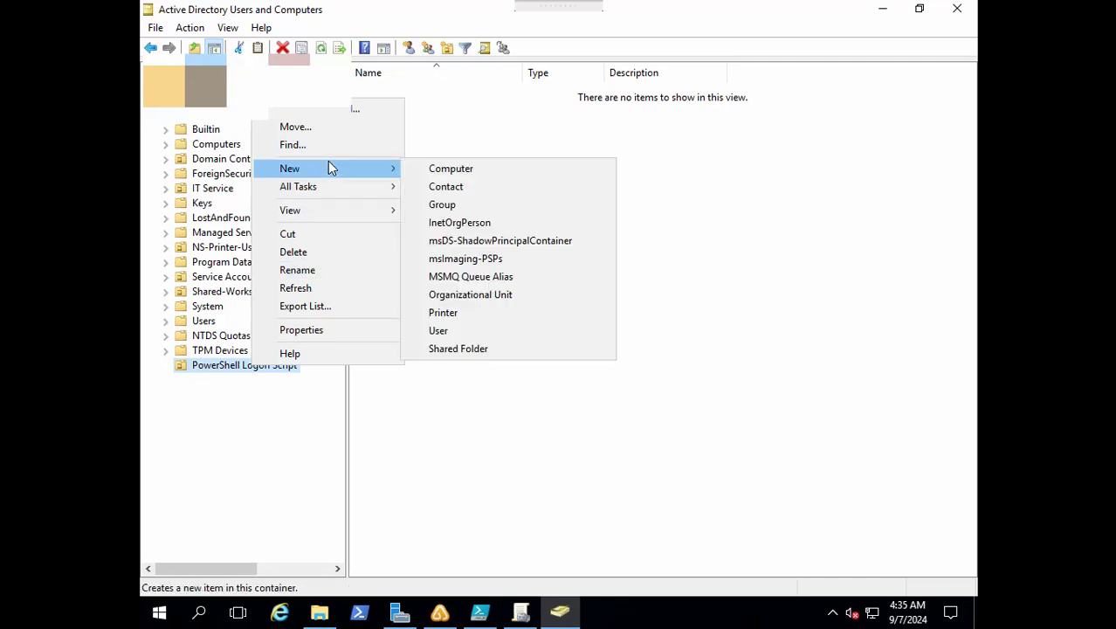
click(704, 245)
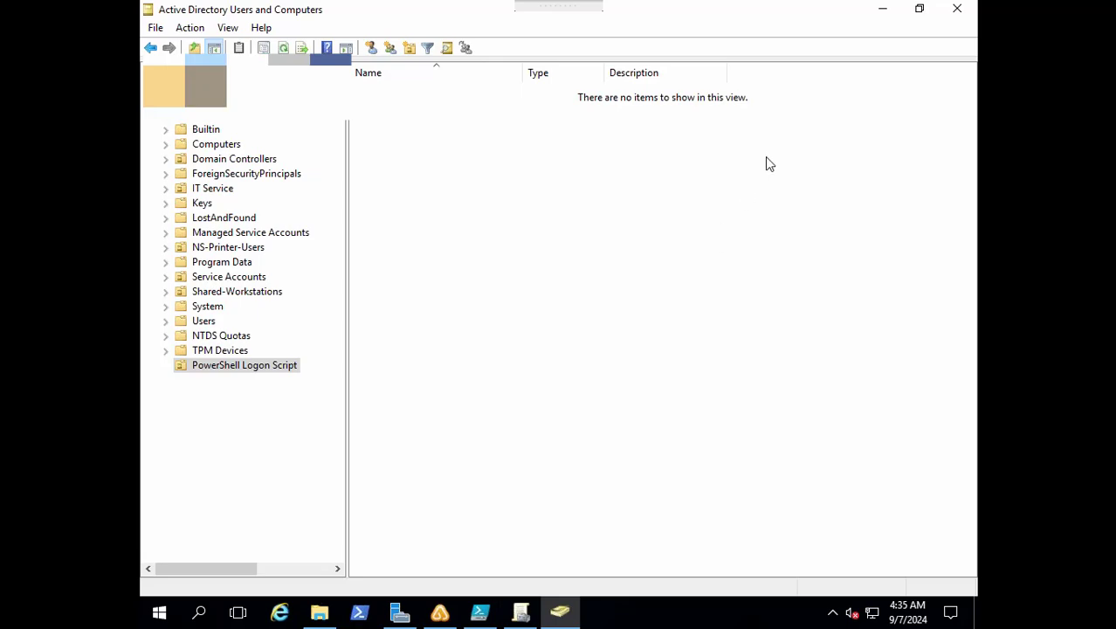
click(1036, 9)
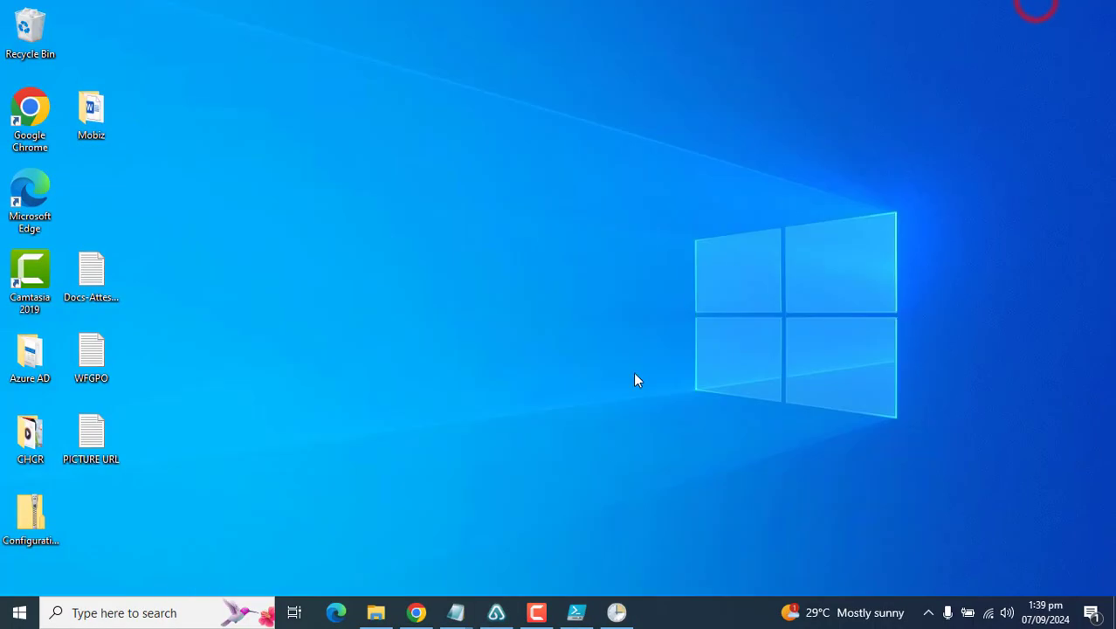
Step: Review the StartWord script in PowerShell ISE and return to Task Scheduler
click(577, 612)
click(576, 612)
click(617, 612)
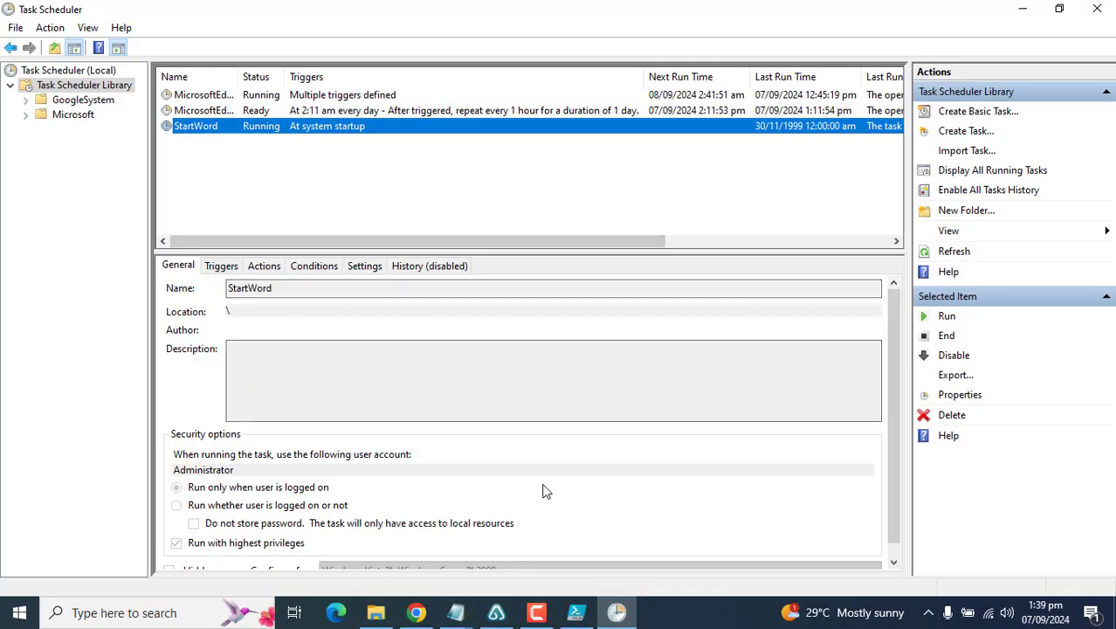
click(576, 613)
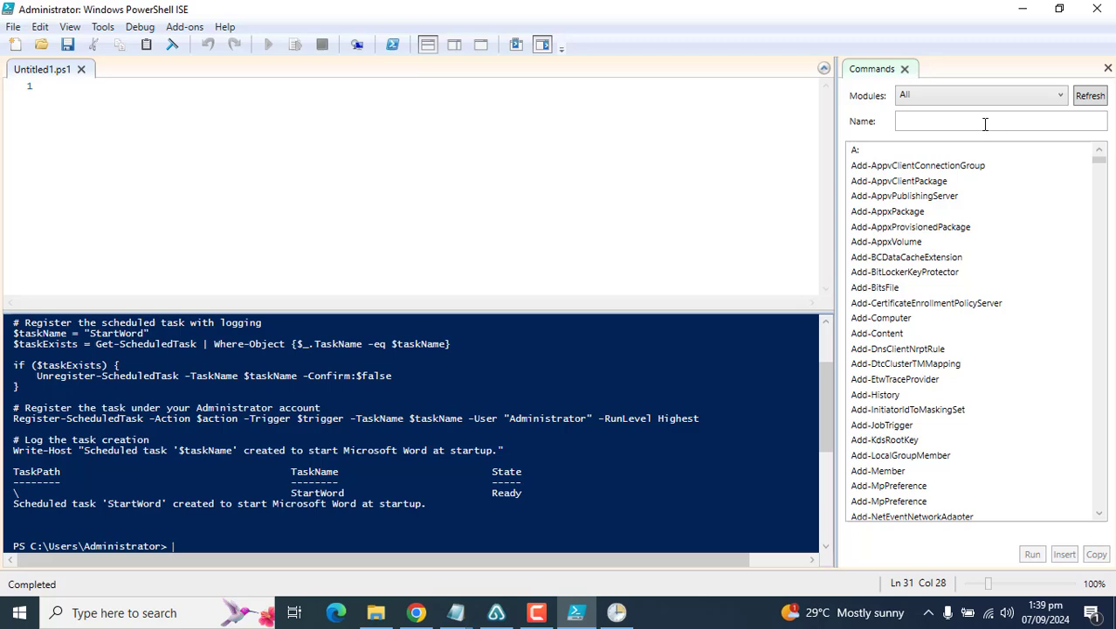
click(1022, 8)
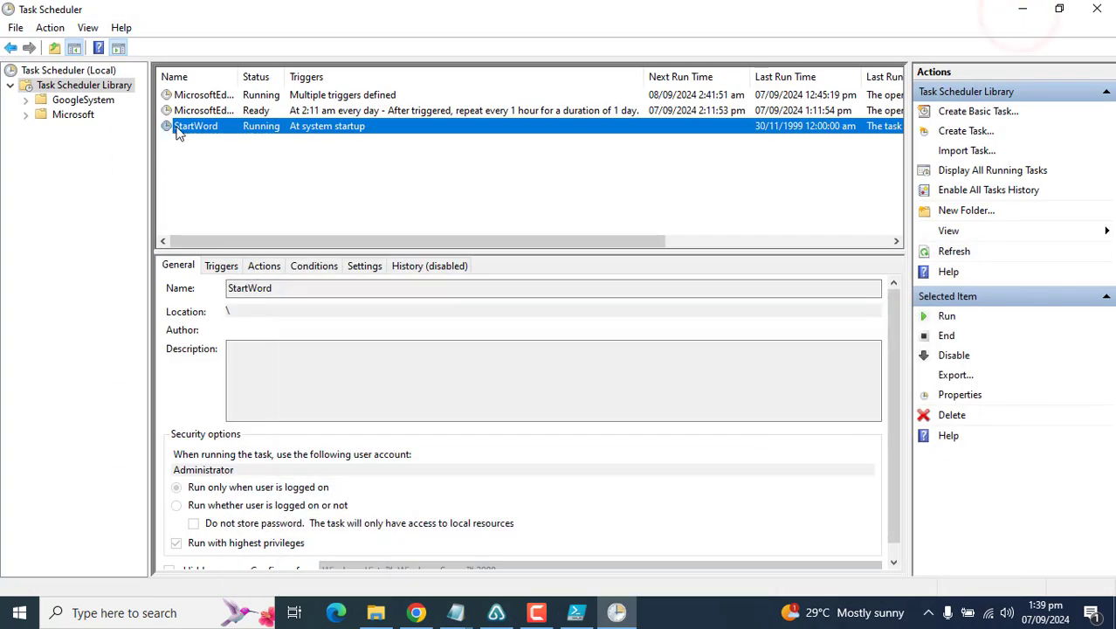
Step: Run the StartWord task and open a blank document in the launched Word
right_click(323, 129)
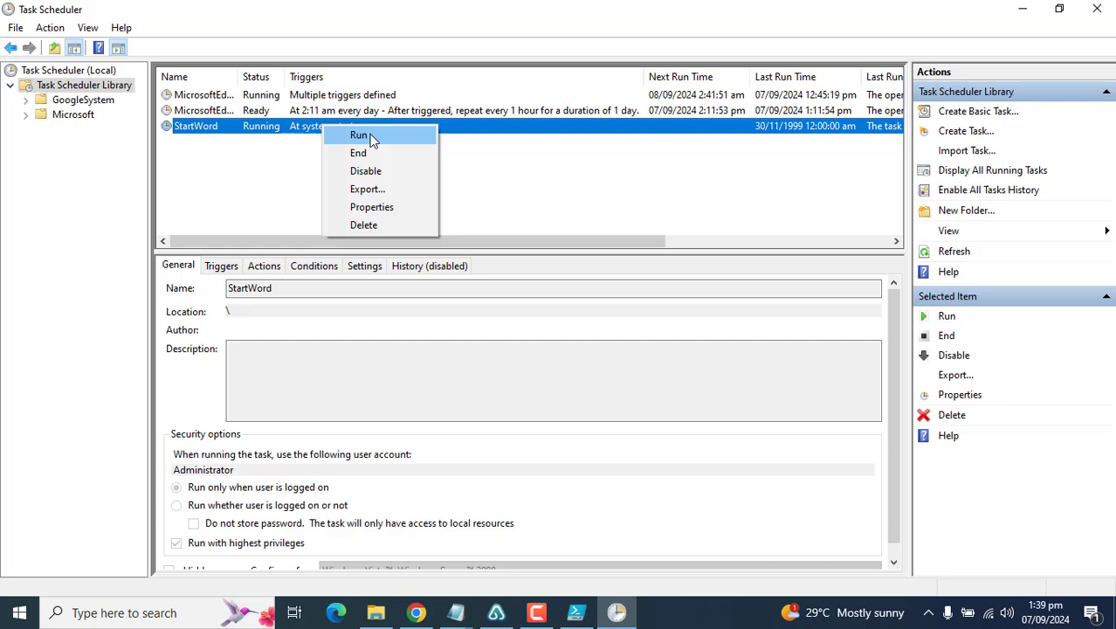
click(360, 135)
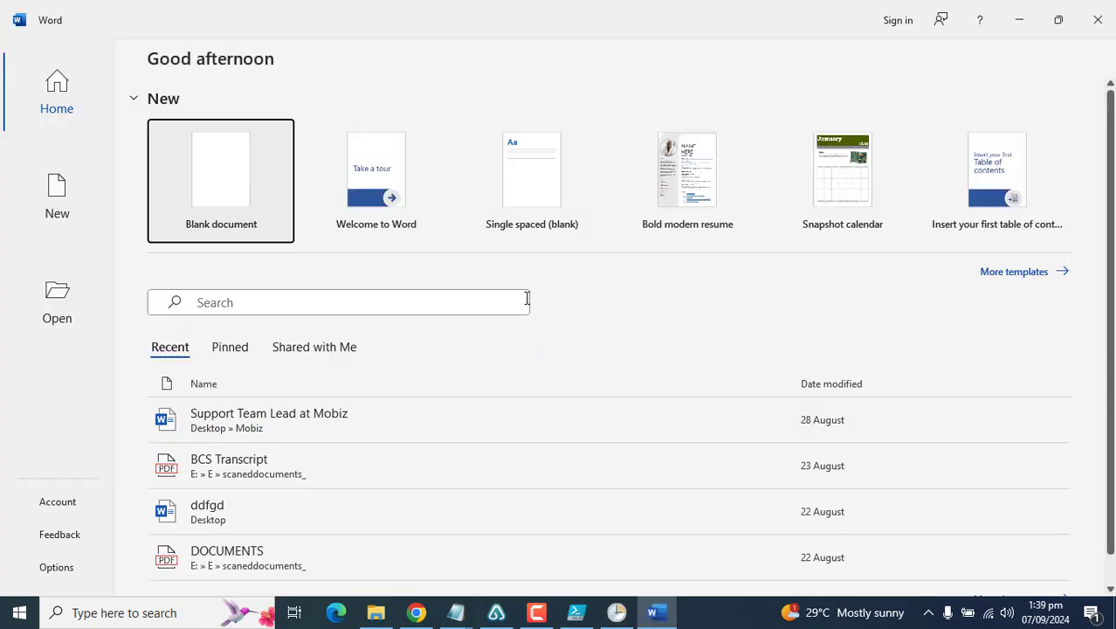
click(206, 193)
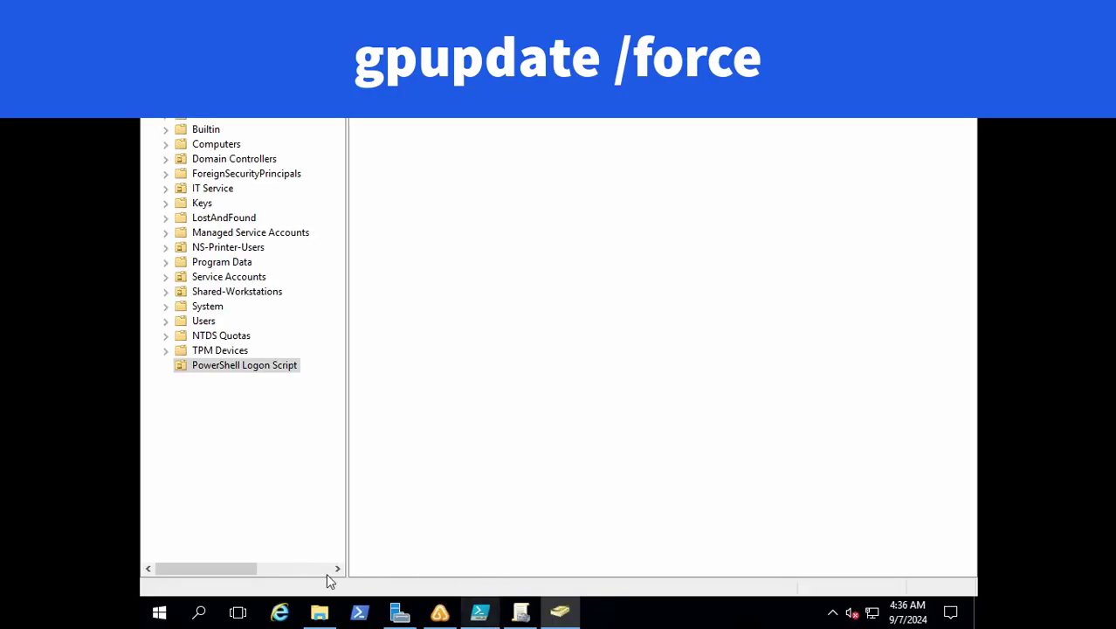
Step: Open Command Prompt via search for 'cmd' and run gpupdate /force
click(199, 612)
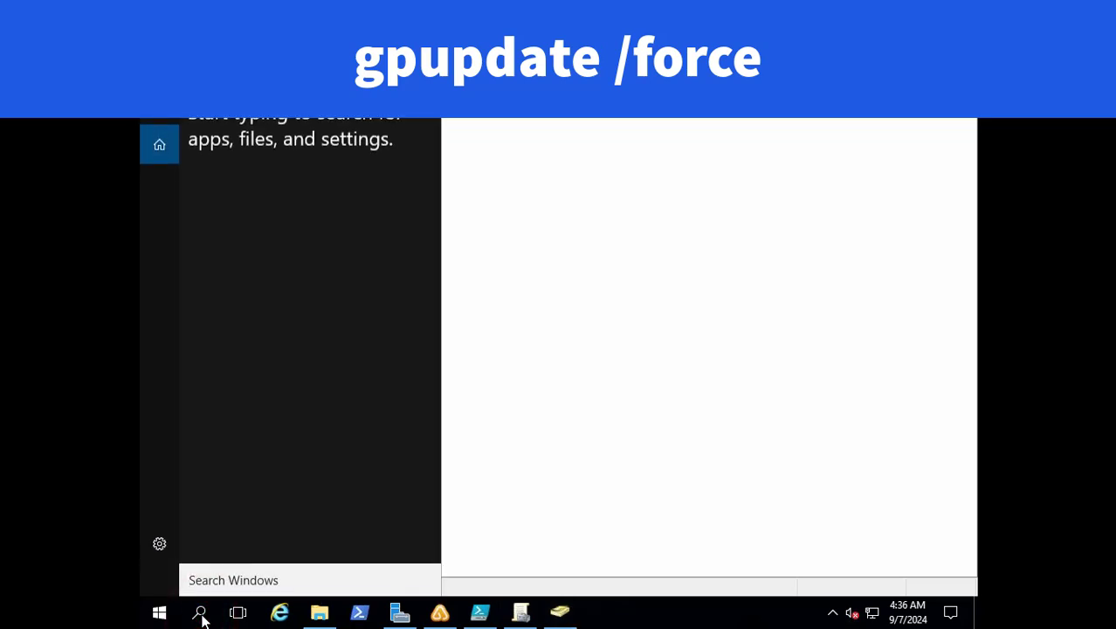
text(cmd)
click(268, 133)
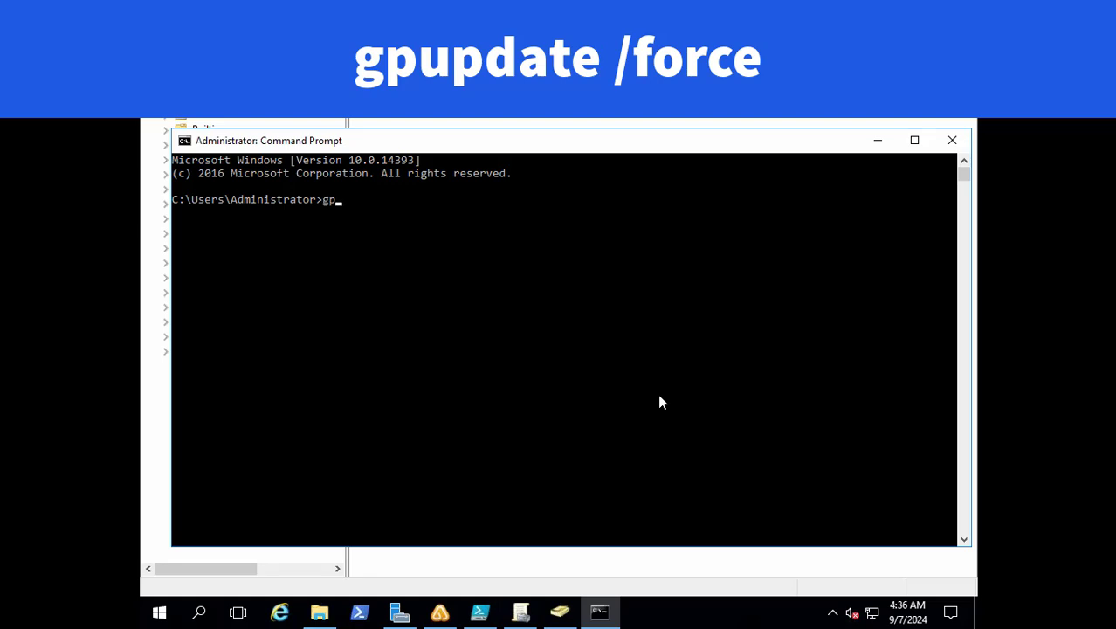
text(gpupdate /force)
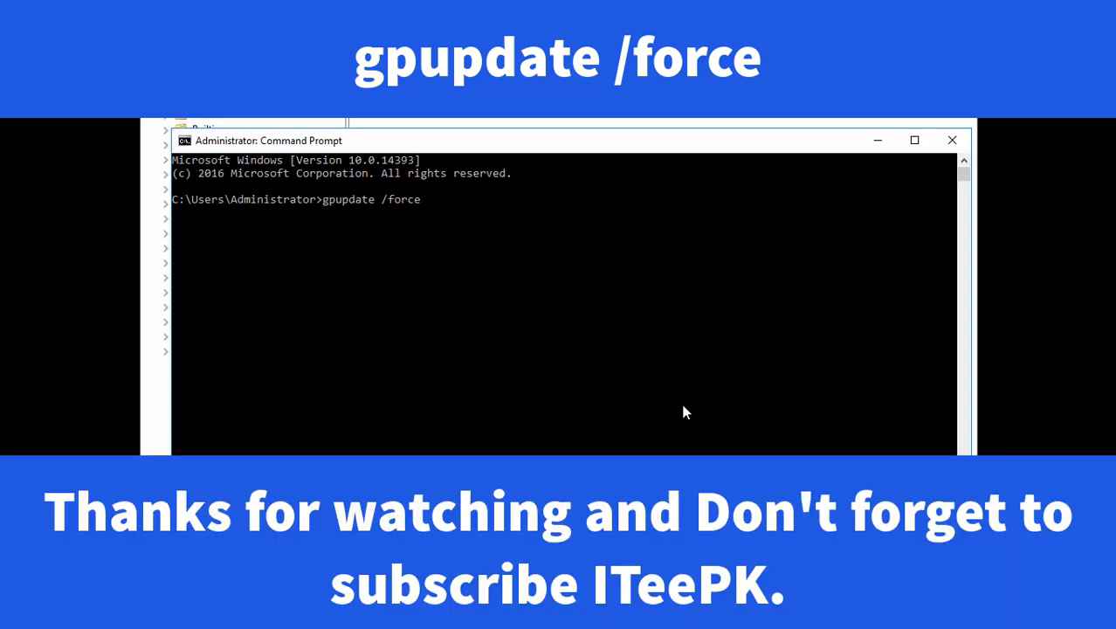
key(Return)
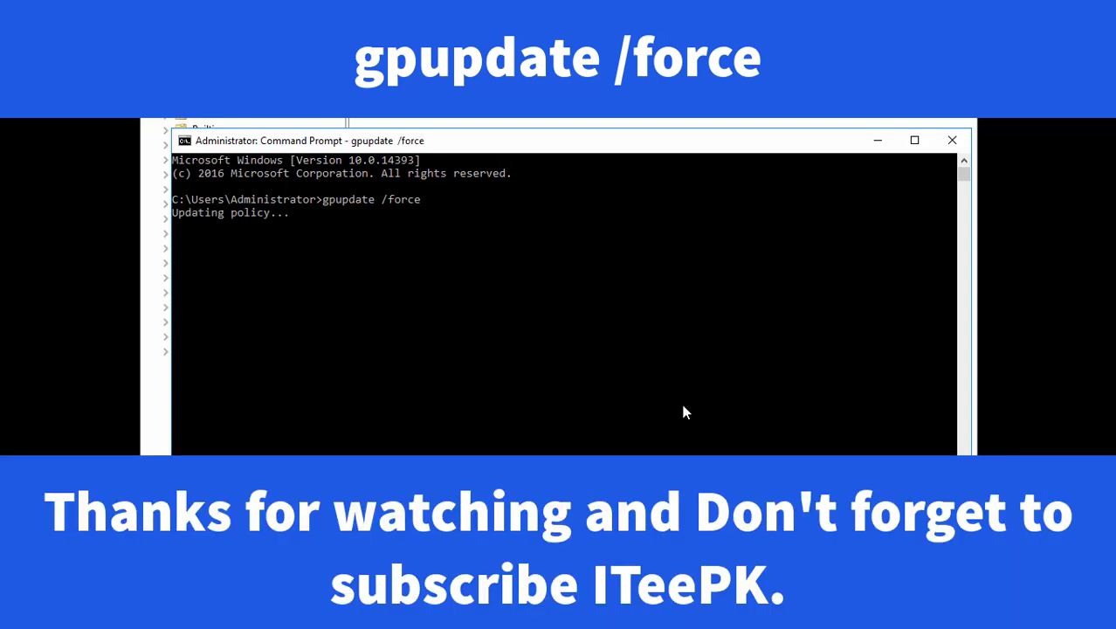